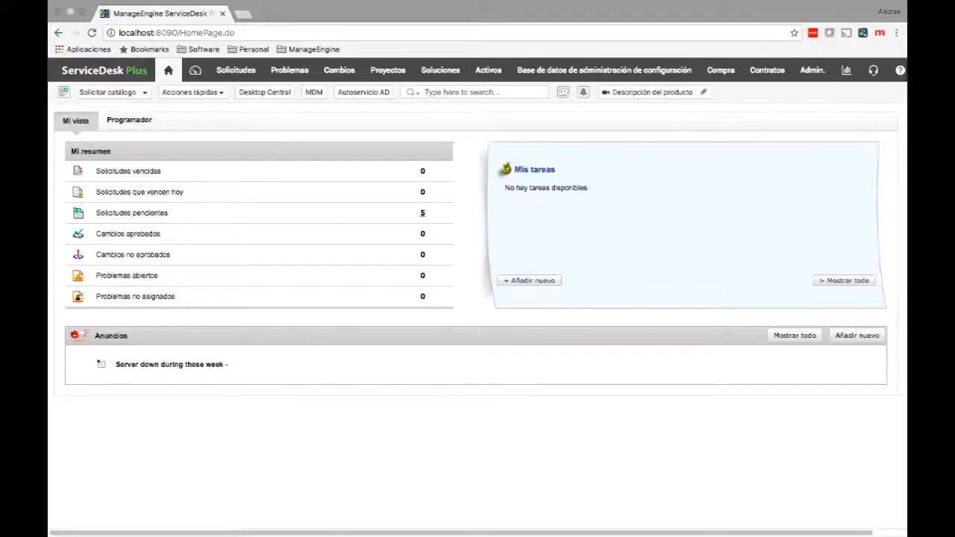
Open the Help Desk Category list from the Admin configuration wizard.
left_click(812, 69)
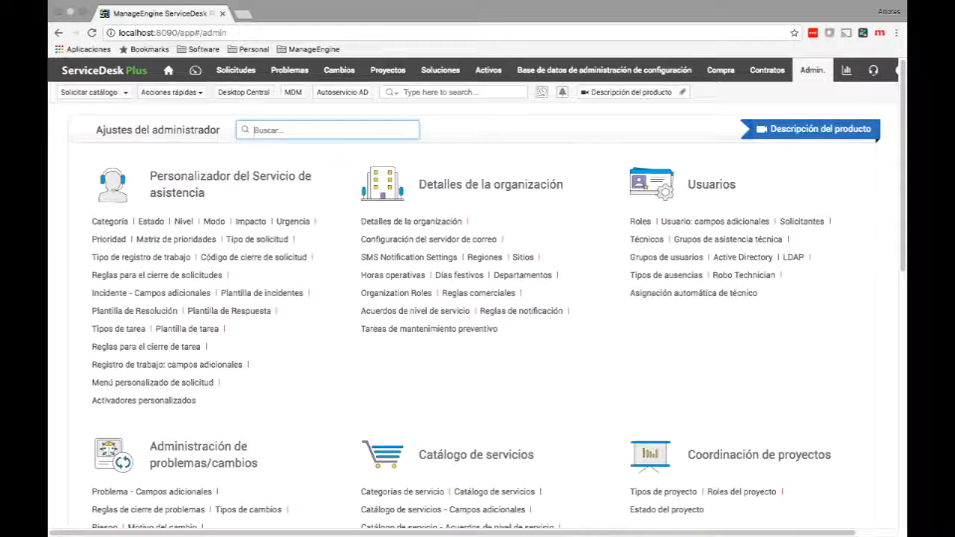
left_click(110, 220)
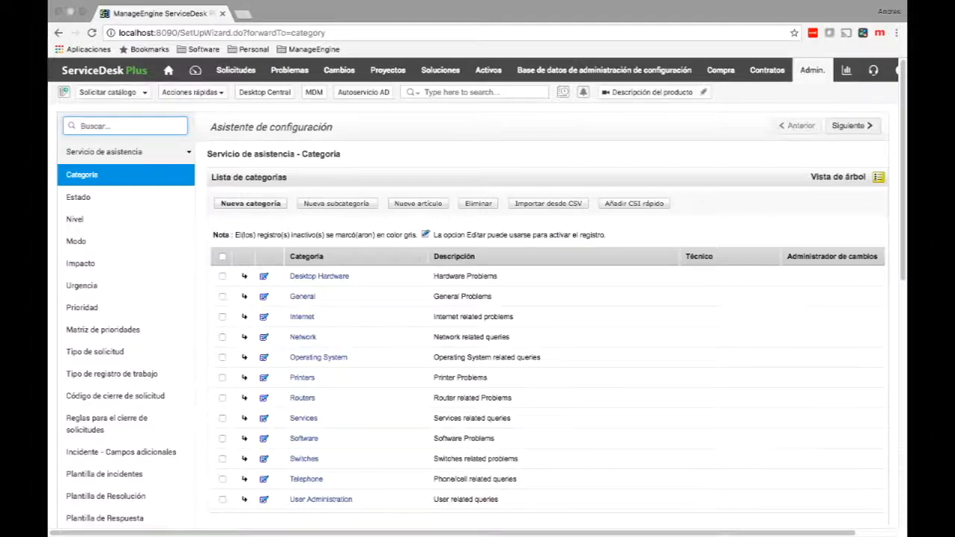
Create and save a new request category named Redes.
left_click(251, 203)
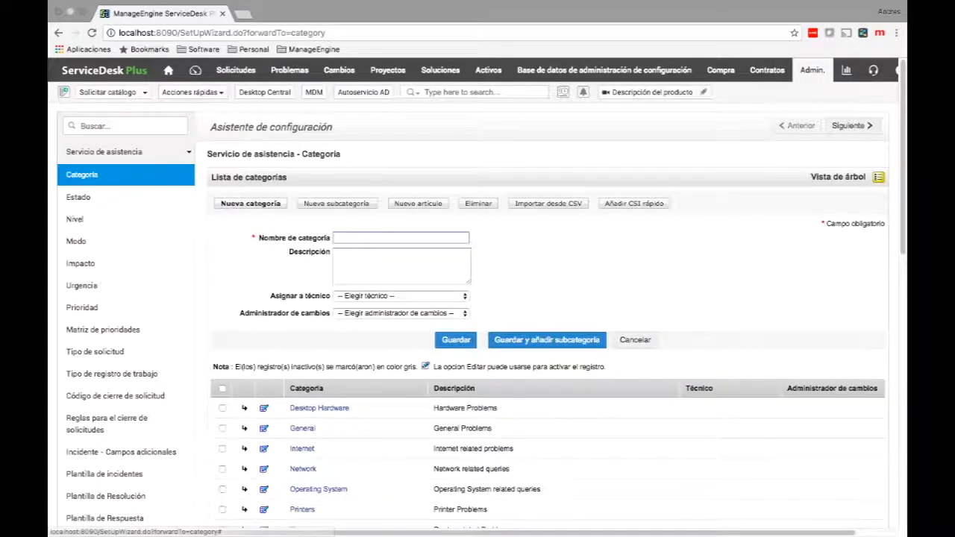
type("Redes")
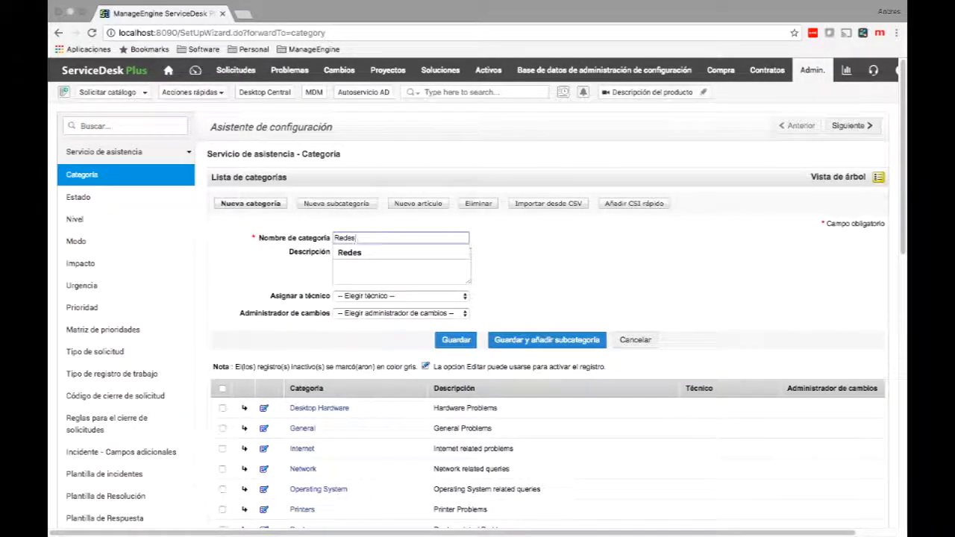
left_click(456, 340)
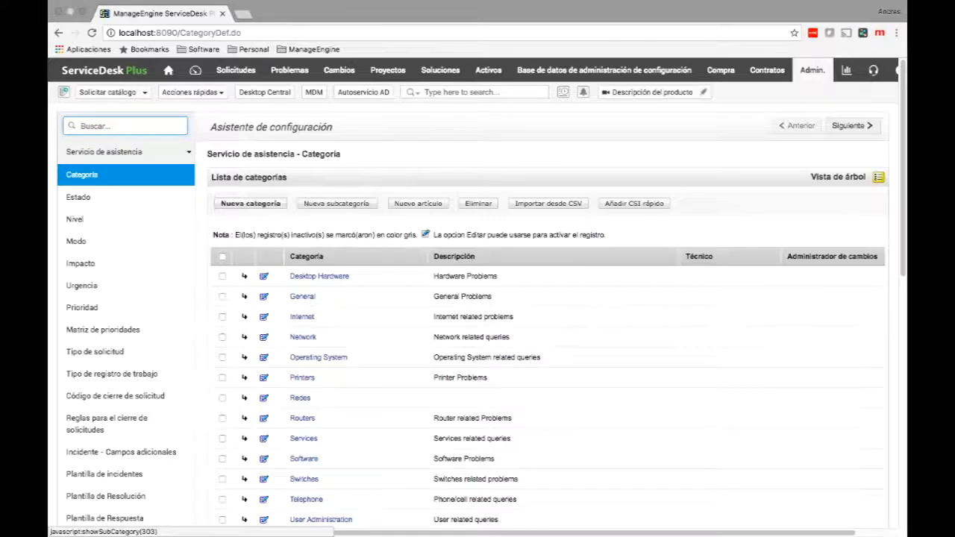
Add the subcategory Comunicaciones under Redes and open its details.
left_click(301, 397)
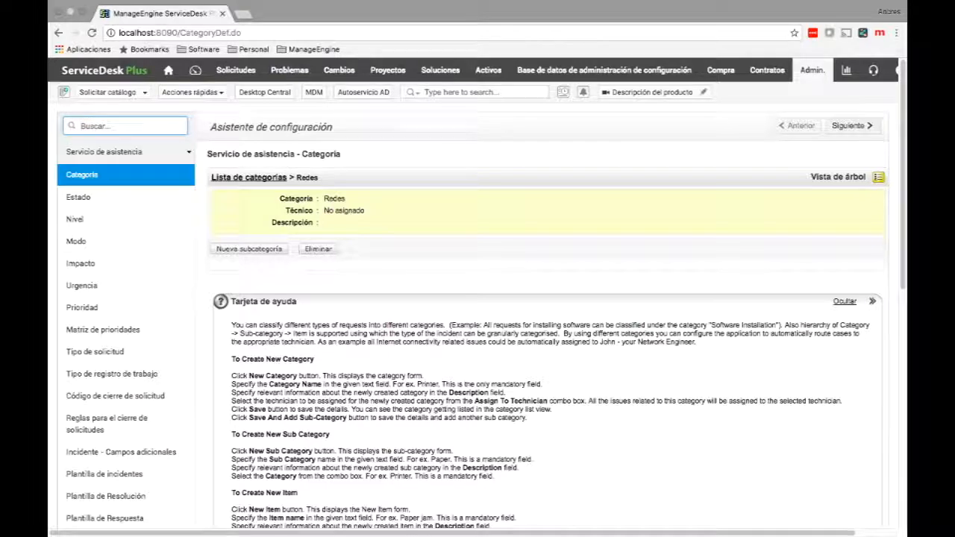
left_click(248, 249)
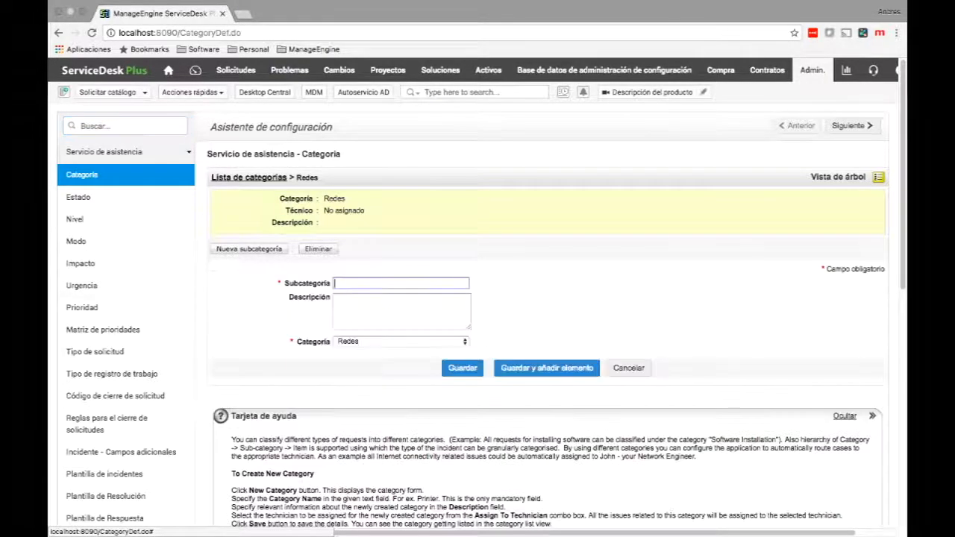
type("Cl")
key("BackSpace")
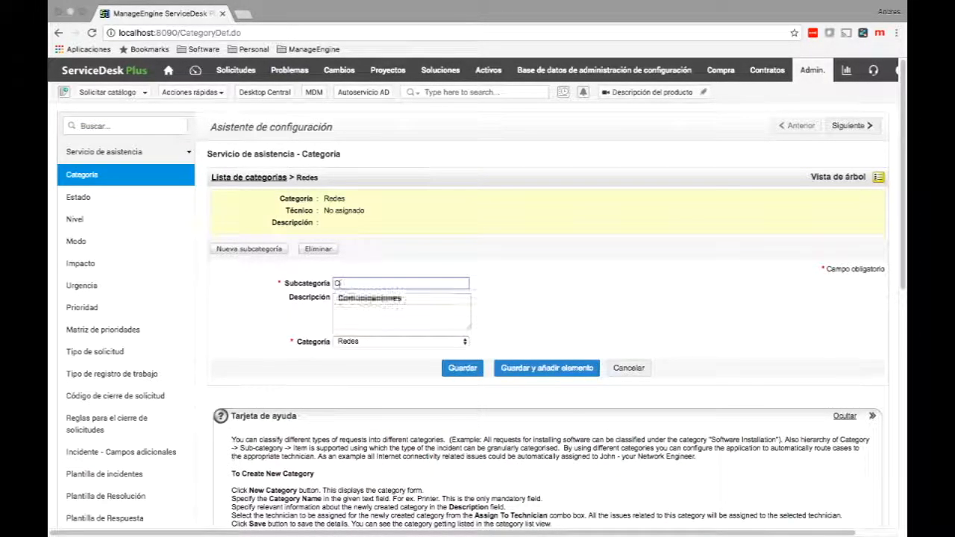
type("om")
key("Down")
key("Return")
key("Tab")
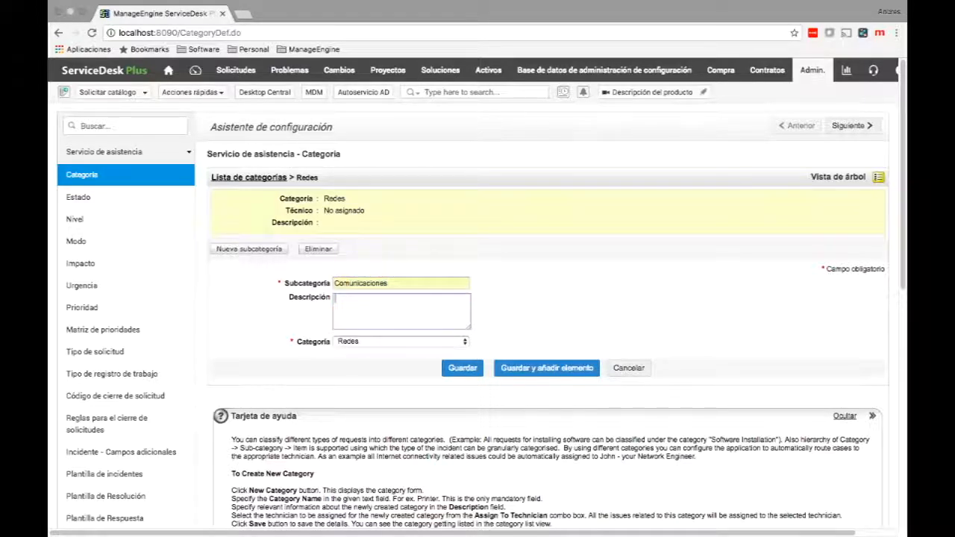
left_click(462, 368)
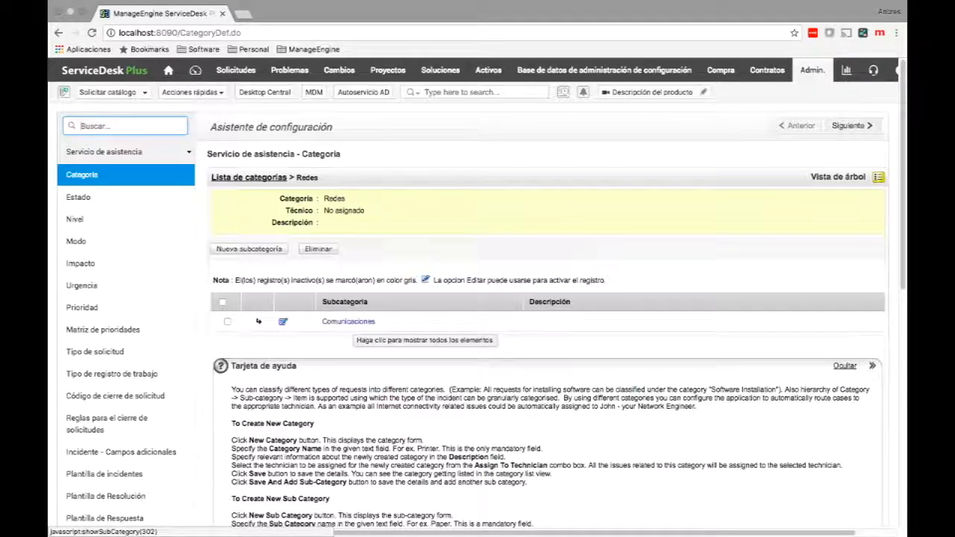
left_click(348, 321)
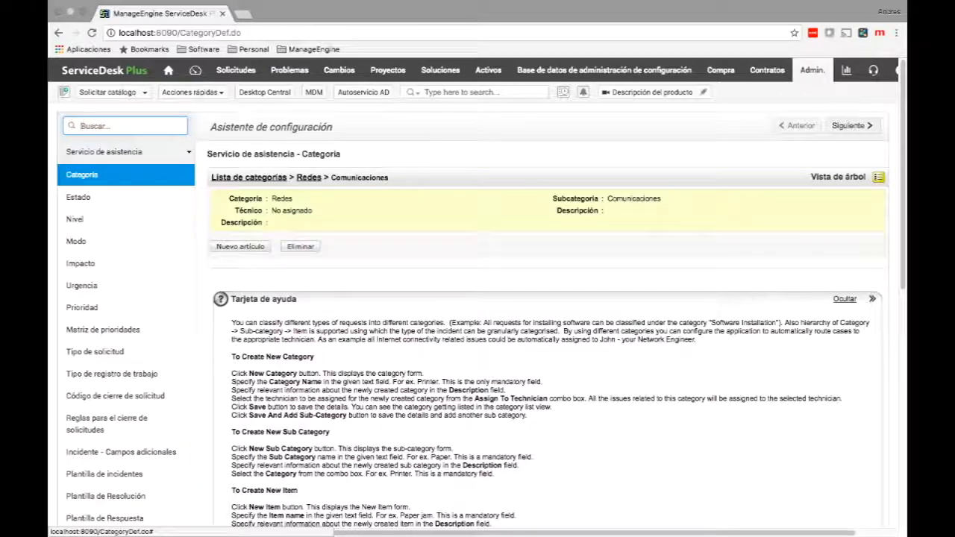
Add a Routers item under Comunicaciones and return to the category list.
left_click(240, 246)
left_click(334, 280)
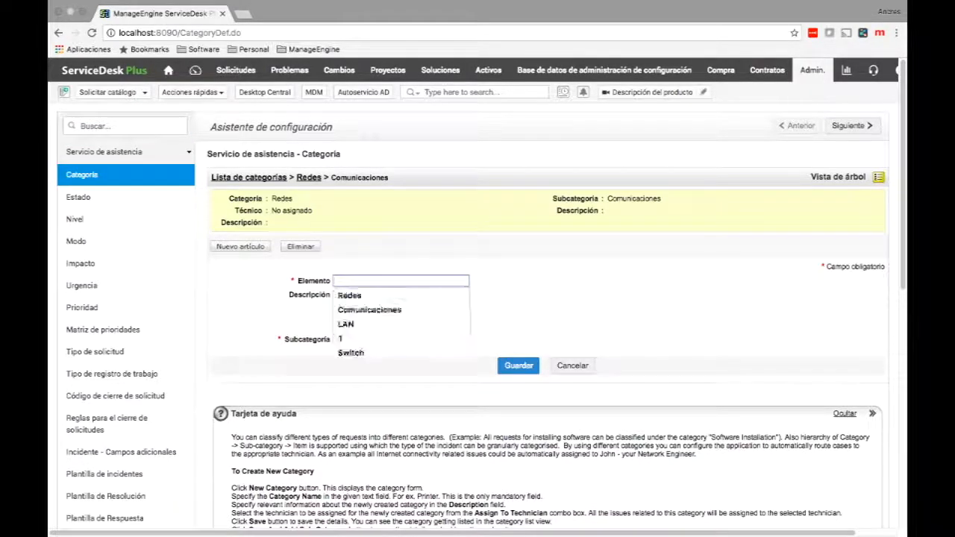
type("Routers")
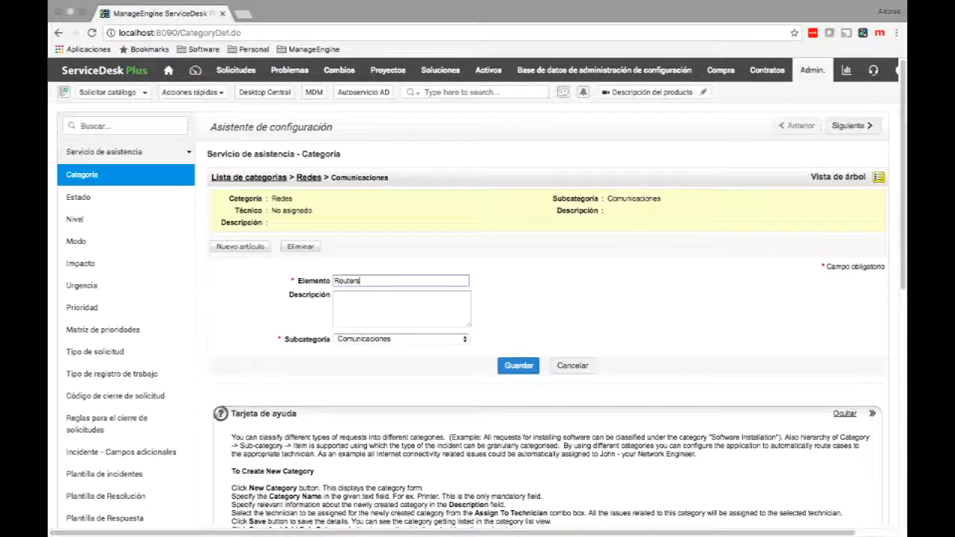
left_click(519, 365)
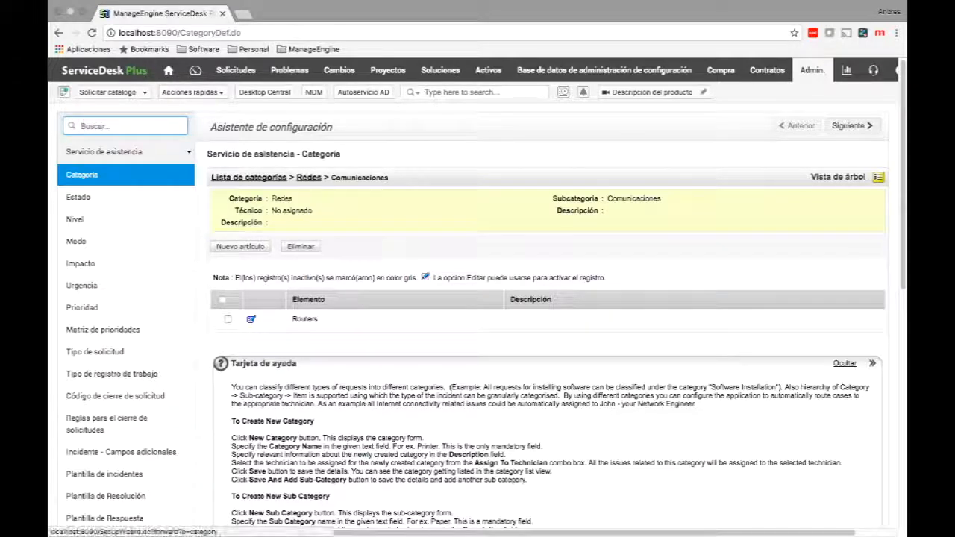
left_click(82, 175)
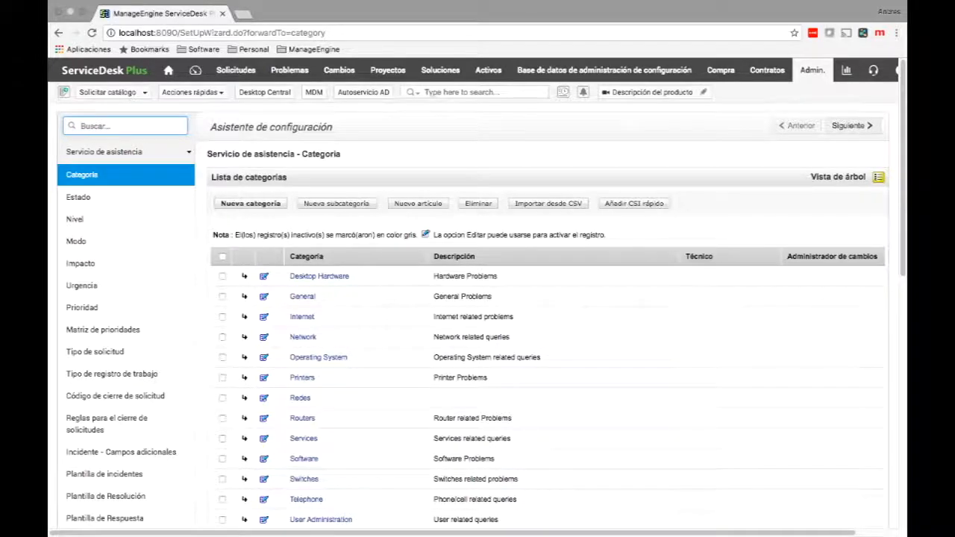
left_click(878, 177)
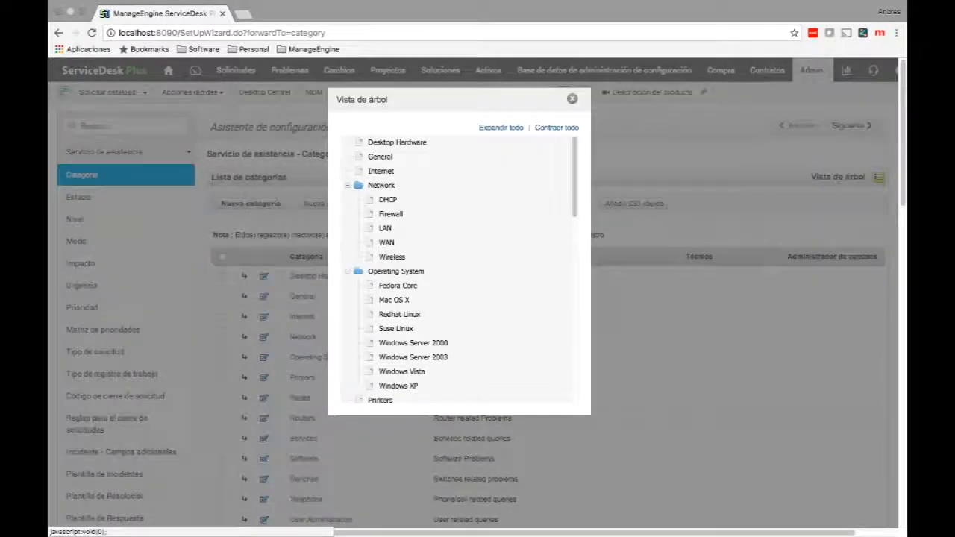
left_click(557, 128)
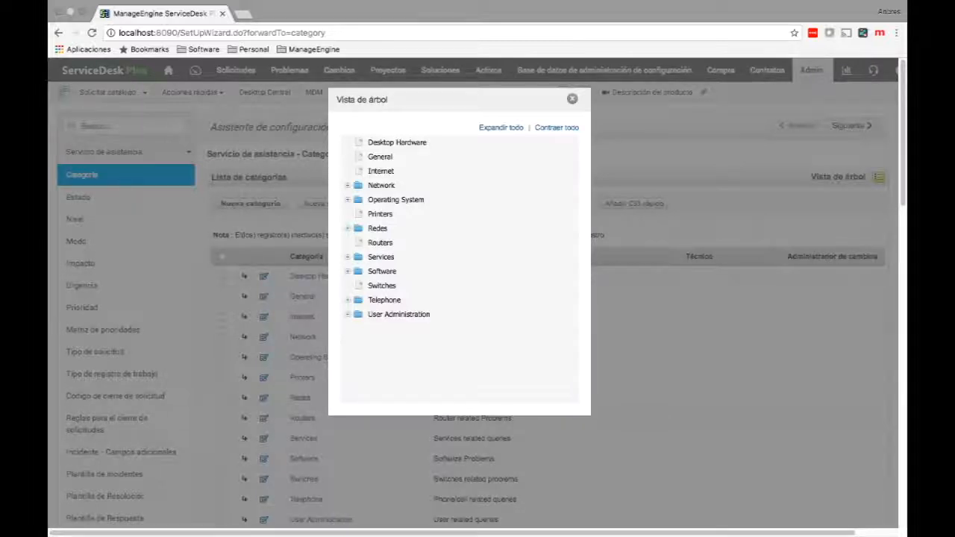
left_click(347, 228)
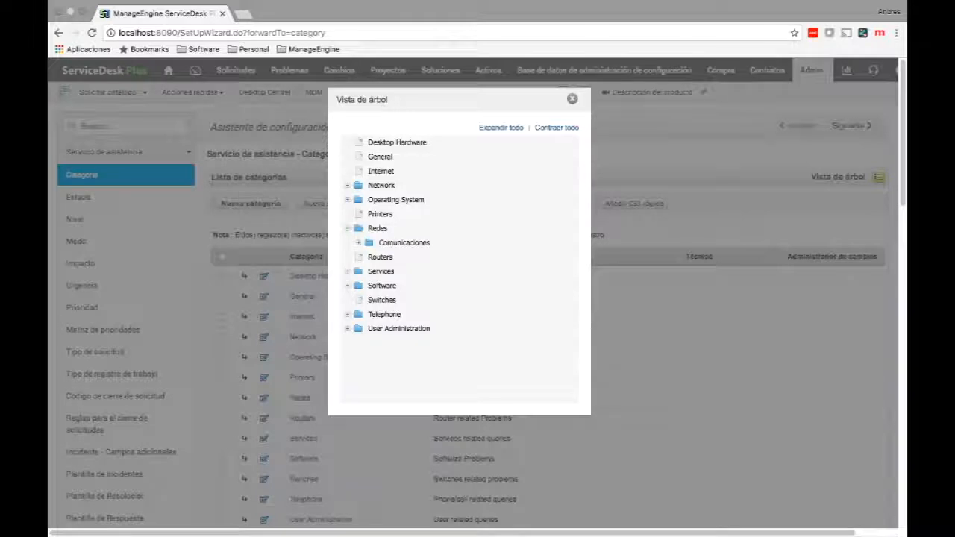
left_click(358, 242)
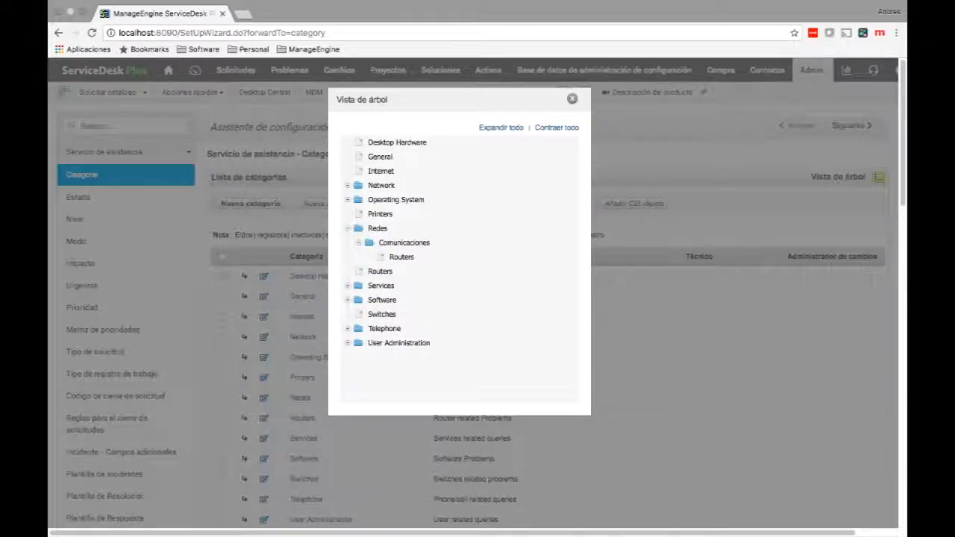
left_click_drag(429, 276, 452, 276)
key("Escape")
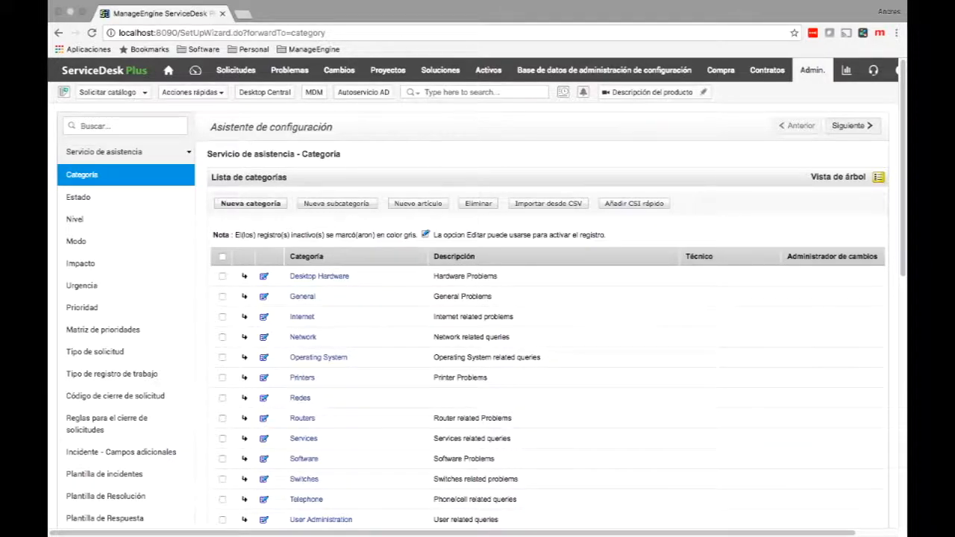
Open the Estado settings showing the Onhold, Open, Closed and Resolved statuses.
left_click(78, 197)
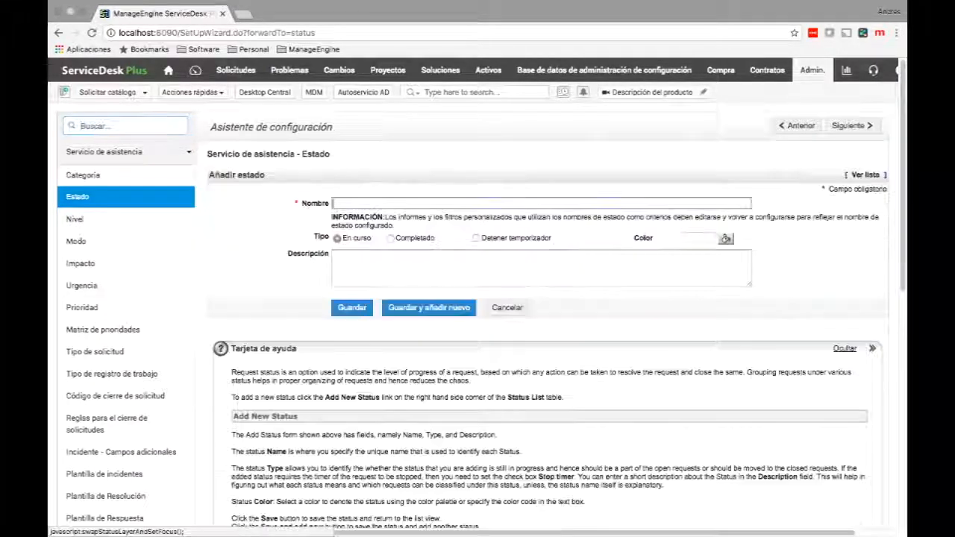
Save a new En curso status 'Escalado a proveedor' with Detener temporizador left unchecked.
type("Es")
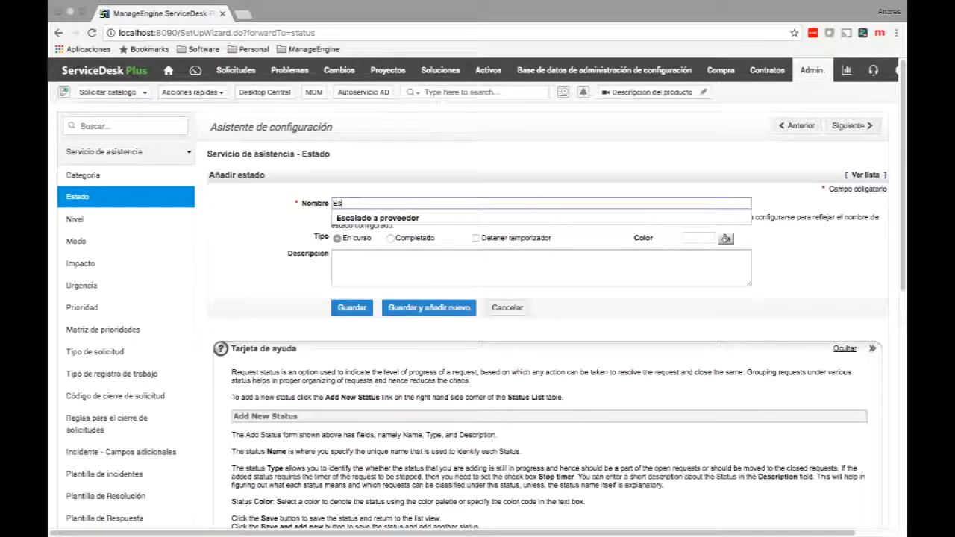
key("Down")
key("Return")
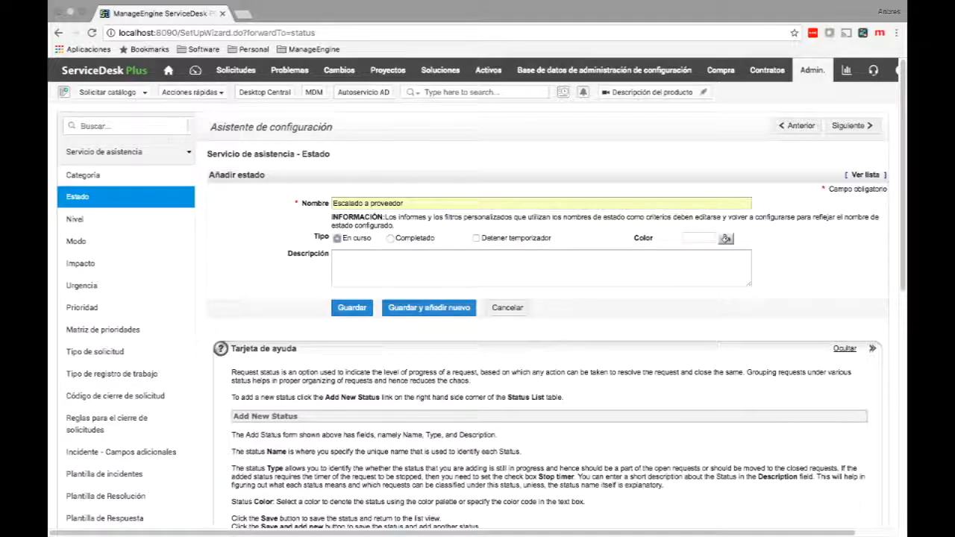
left_click(476, 238)
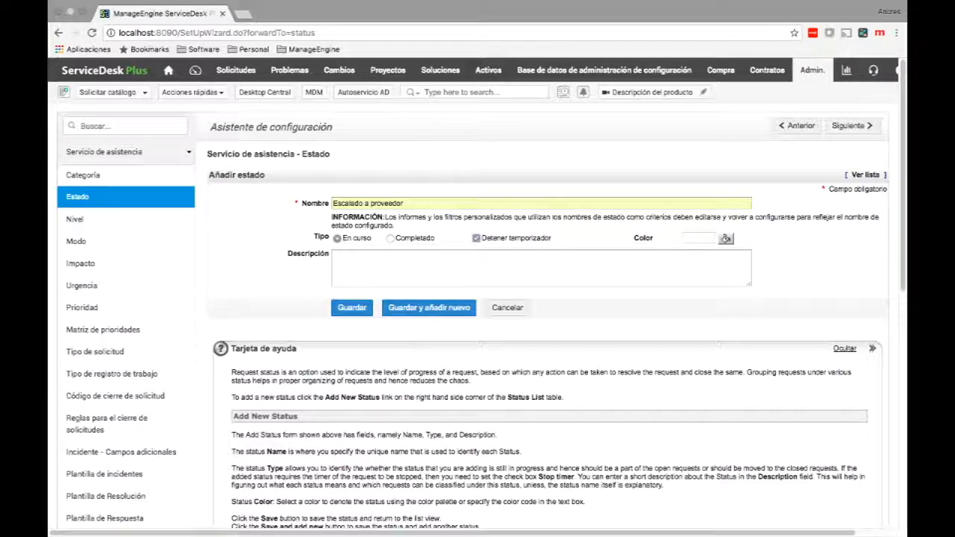
key("space")
left_click_drag(342, 238, 434, 238)
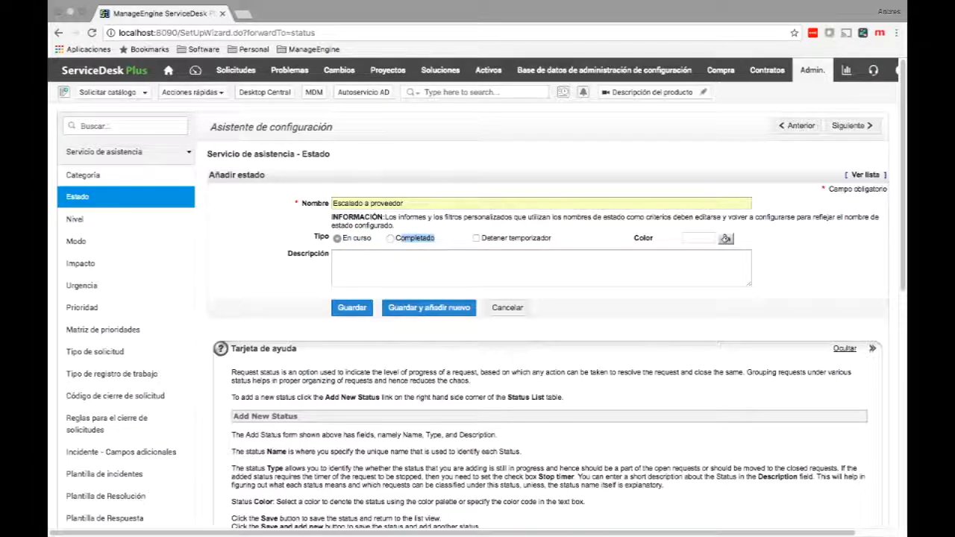
left_click(434, 238)
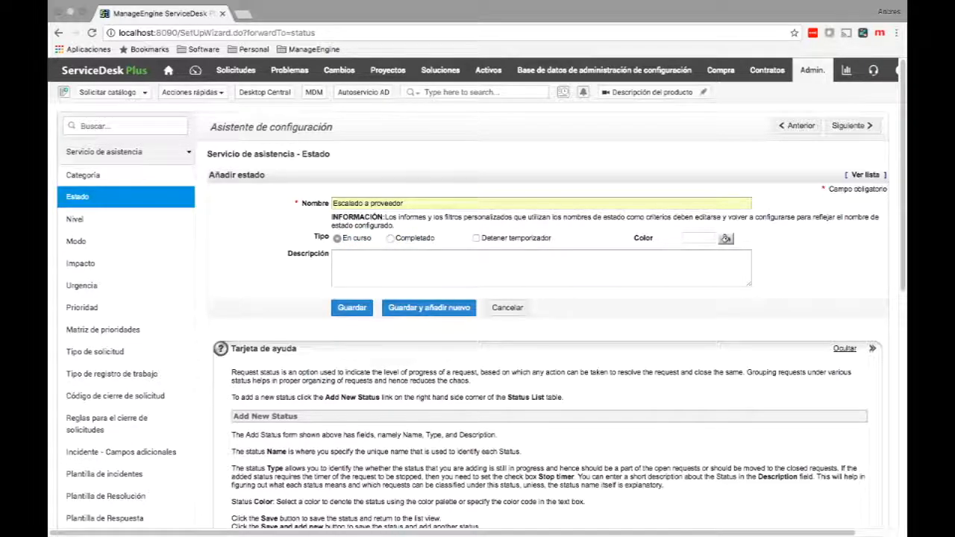
left_click(352, 308)
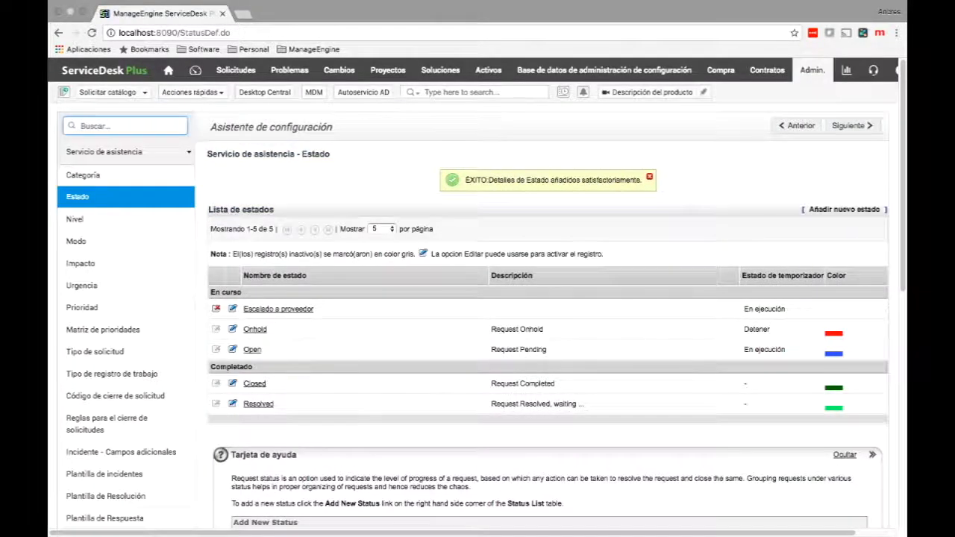
Edit the default Open status, changing its name to Abierto.
left_click(252, 350)
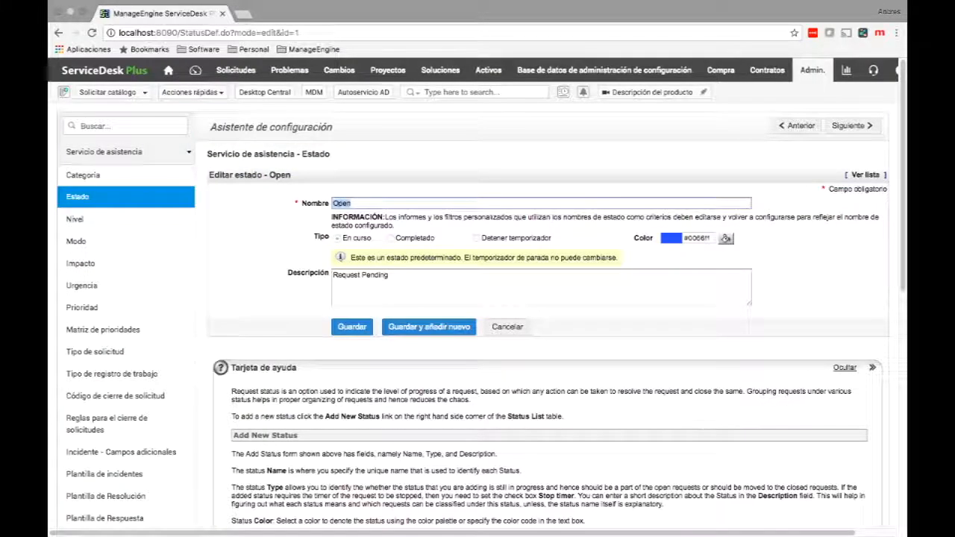
type("nbierto")
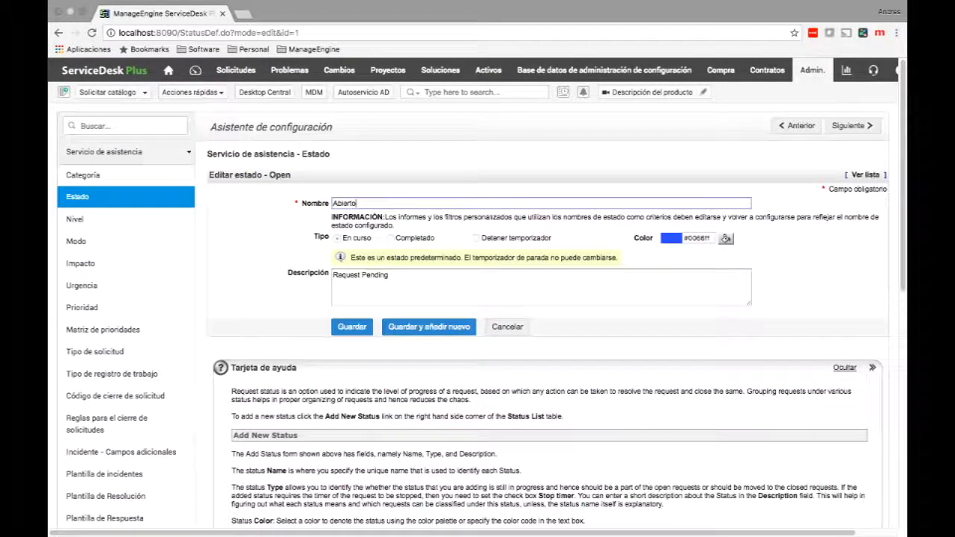
left_click(352, 327)
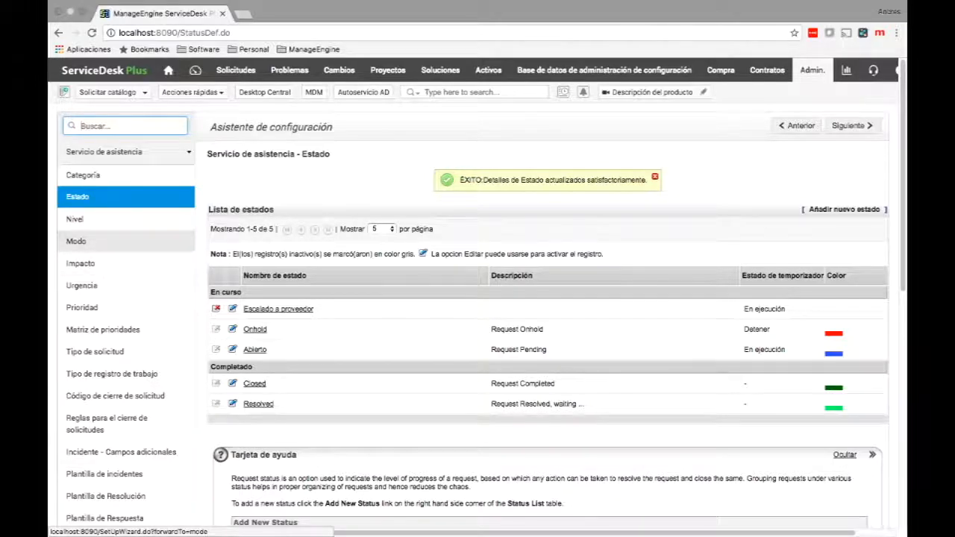
Open the Modo settings listing the E-Mail, Phone Call and Web Form modes.
left_click(76, 241)
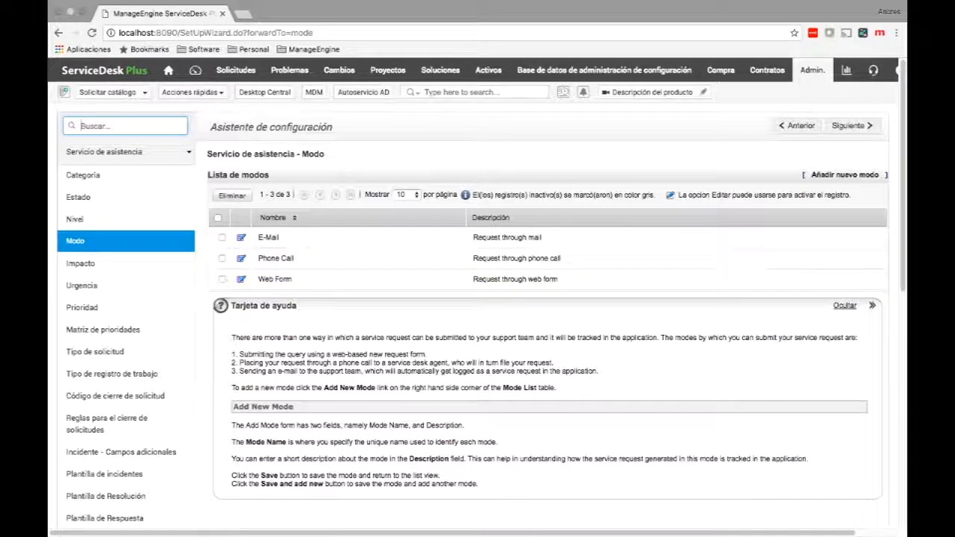
Add Skype as a request mode and go to the Prioridad list.
left_click(844, 174)
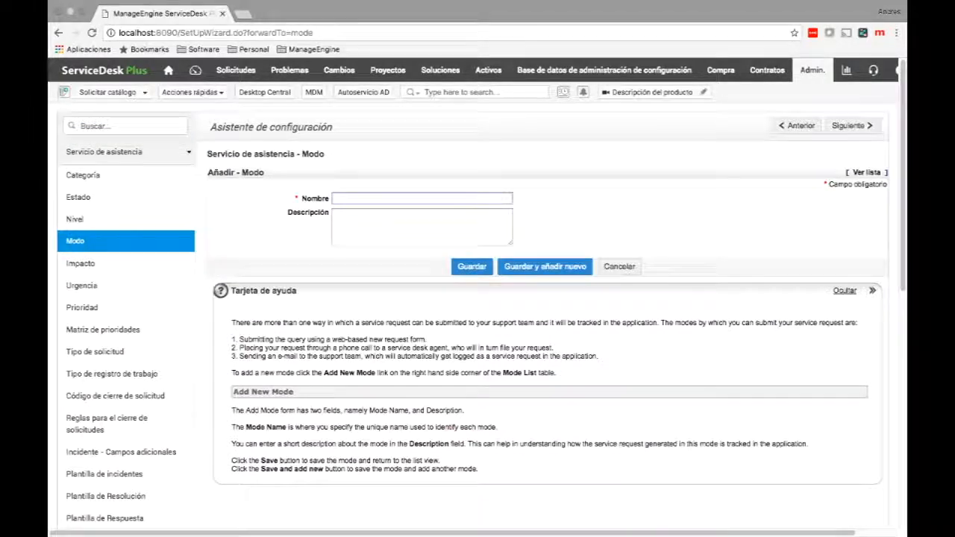
type("Skype")
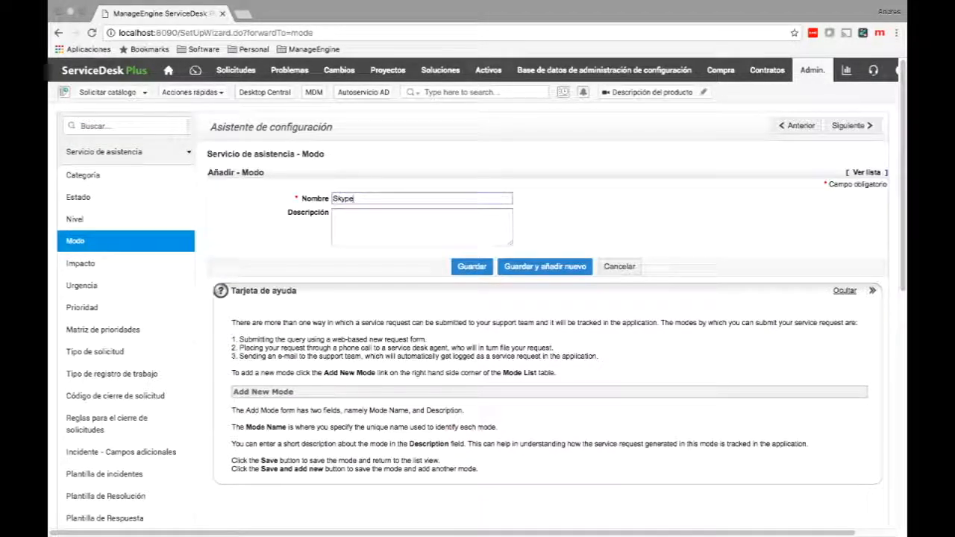
left_click(471, 266)
scroll(471, 267, "down", 2)
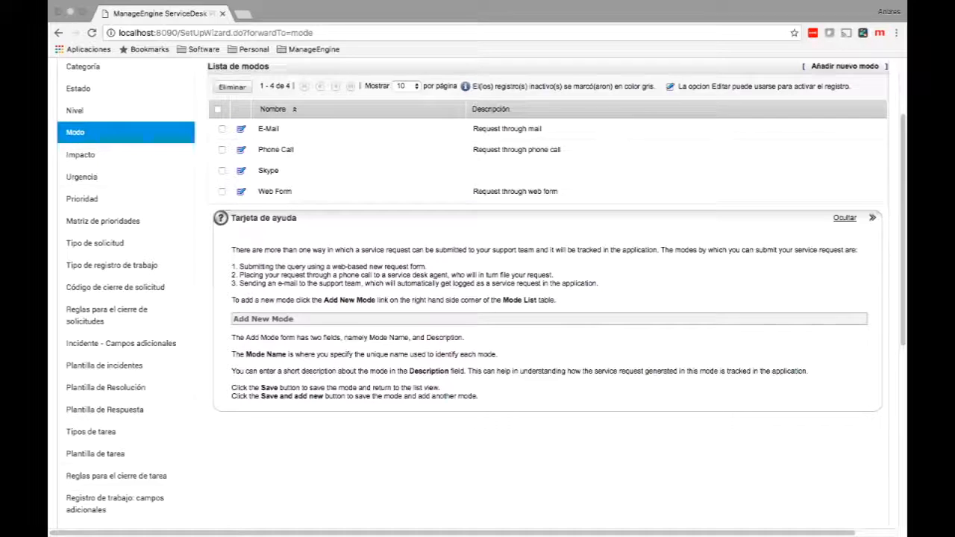
left_click(82, 198)
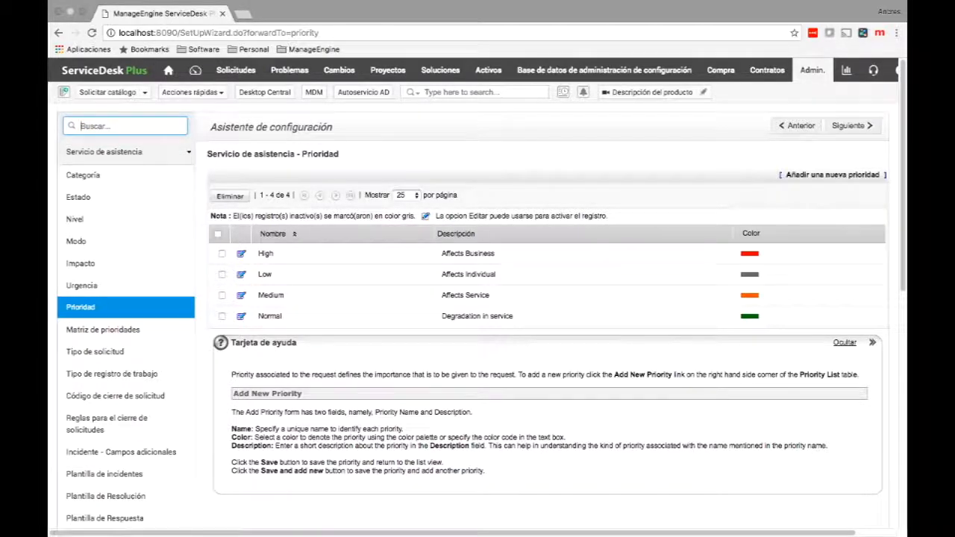
Rename the High priority to Alto.
left_click(218, 234)
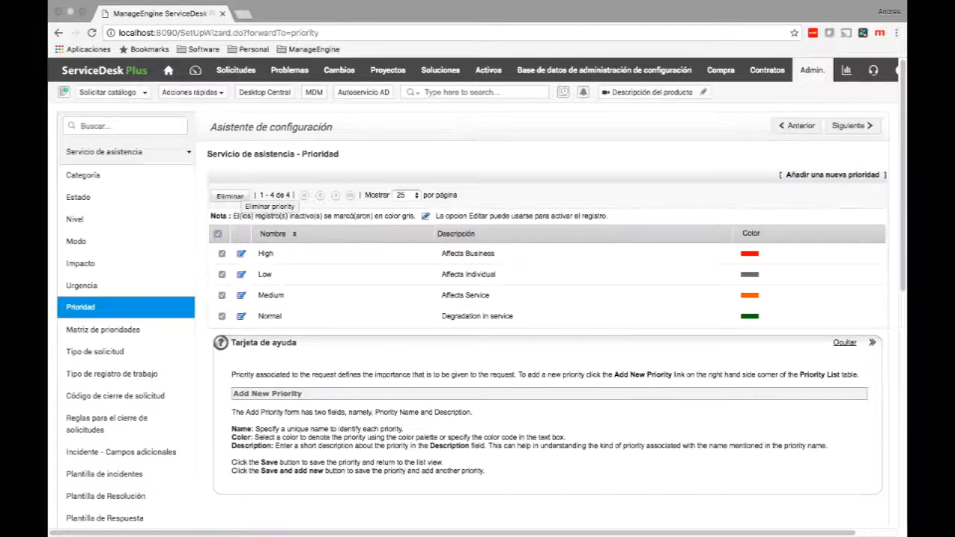
left_click(218, 235)
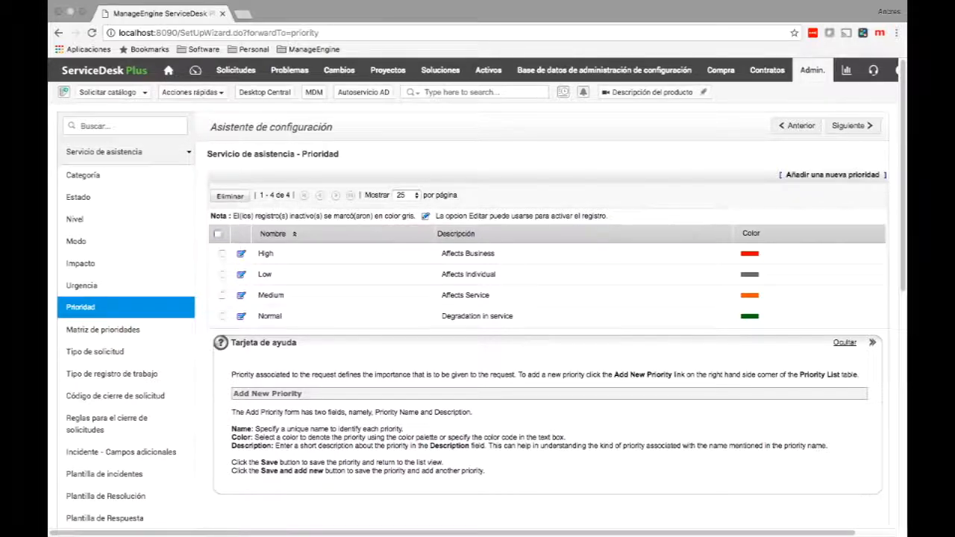
left_click(241, 254)
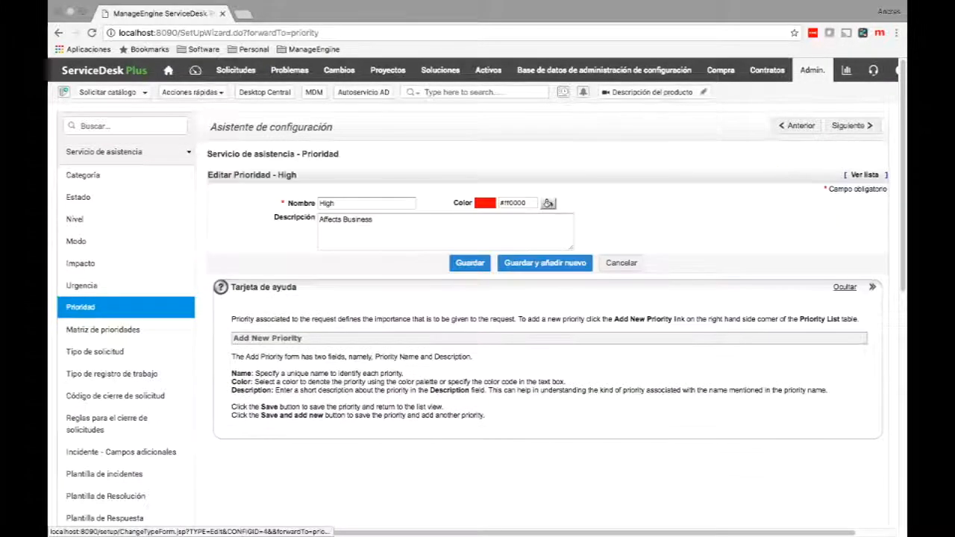
double_click(326, 203)
type("A")
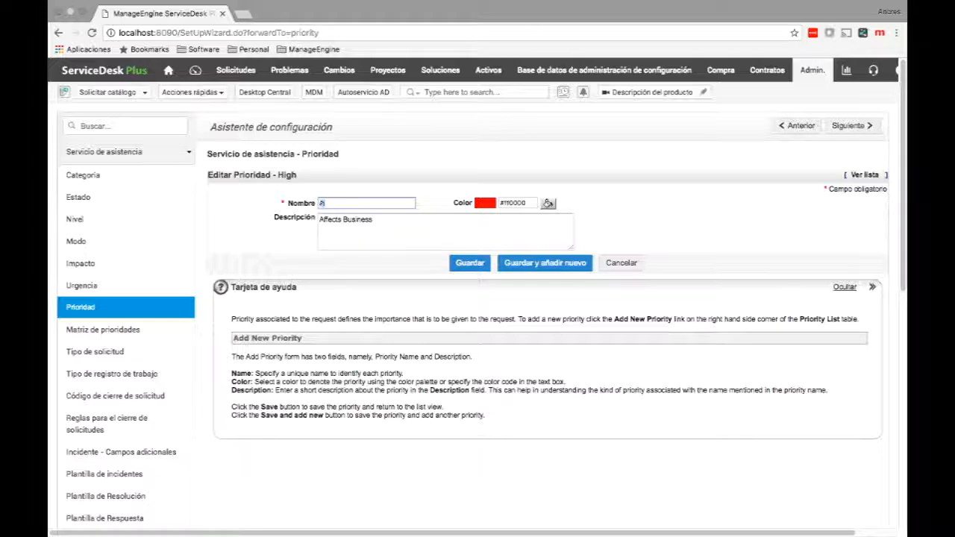
type("lto")
left_click(470, 263)
Rename the Low and Medium priorities to Baja and Media.
scroll(481, 299, "down", 2)
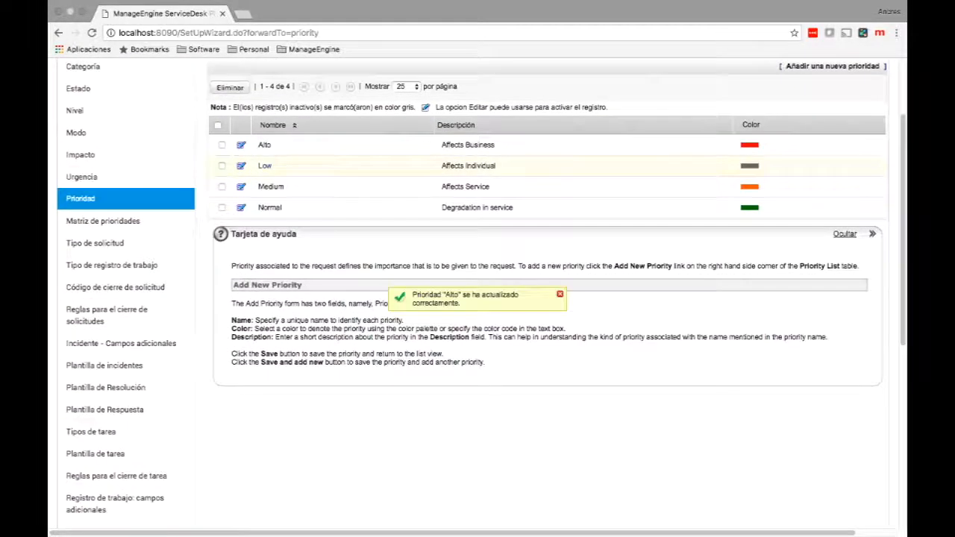
left_click(241, 166)
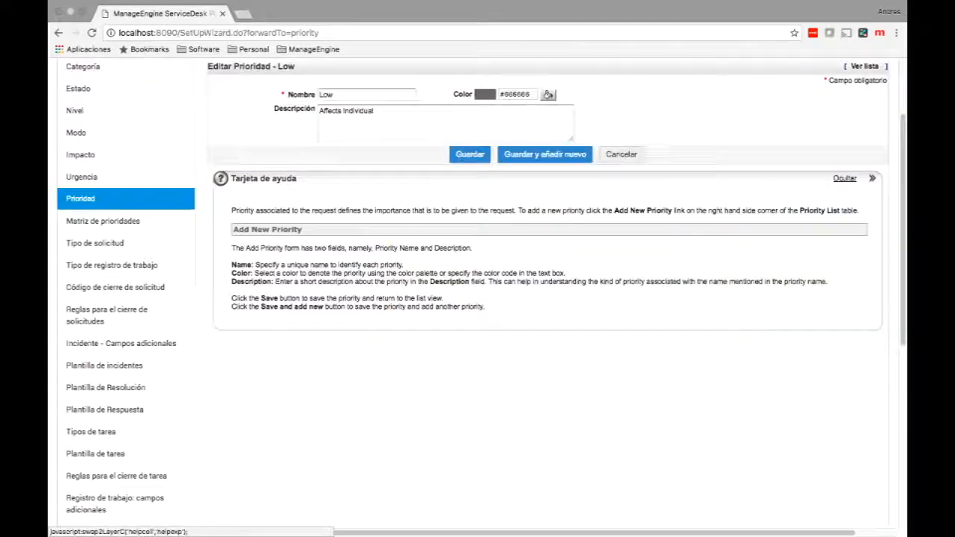
double_click(326, 94)
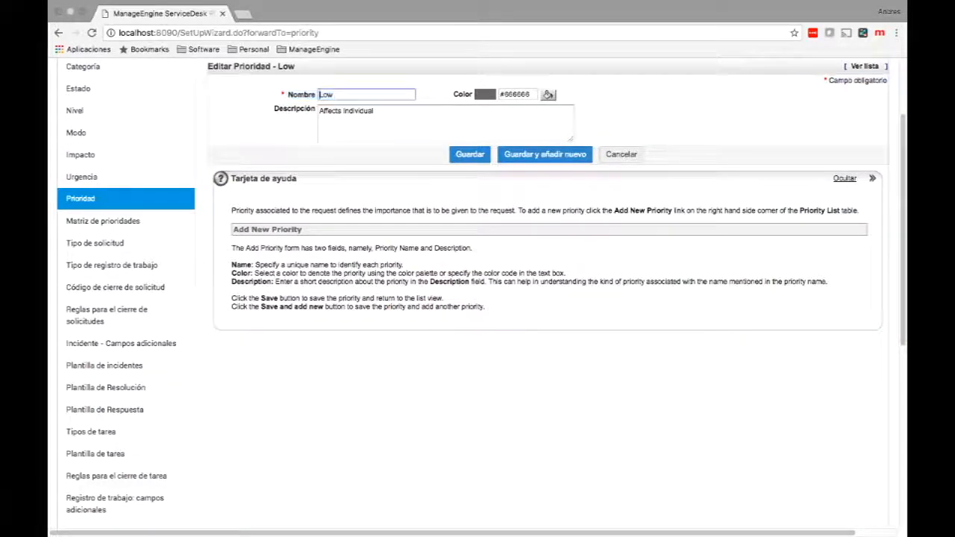
type("Baja")
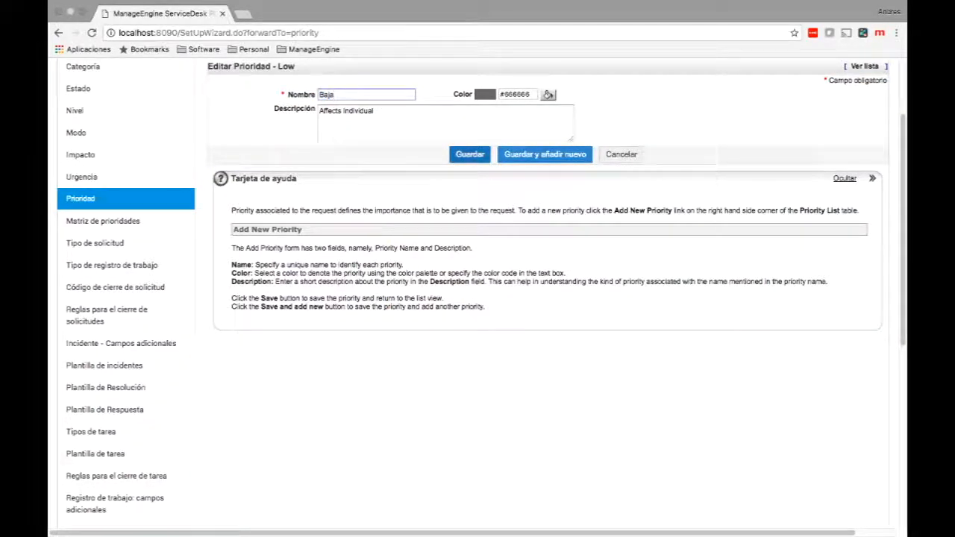
left_click(469, 154)
left_click(241, 187)
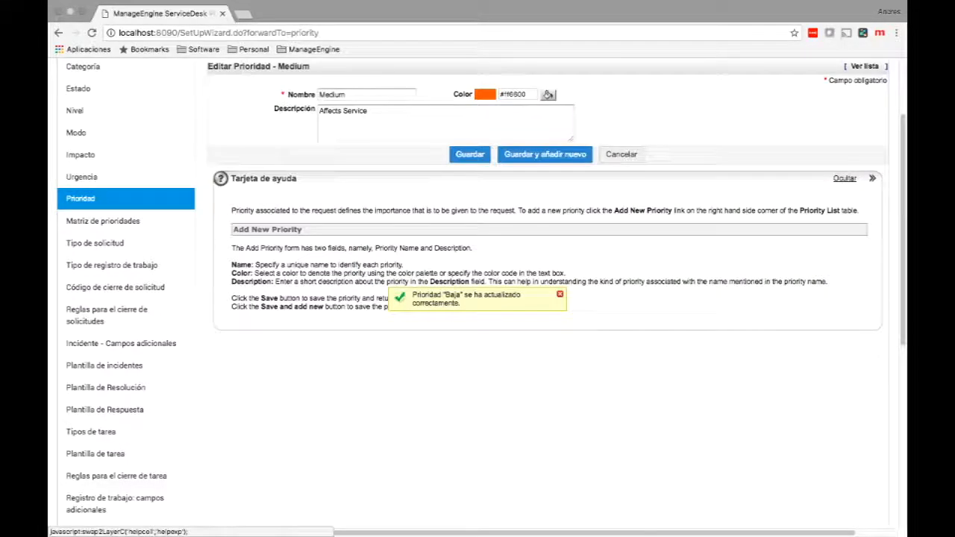
double_click(326, 94)
type("Media")
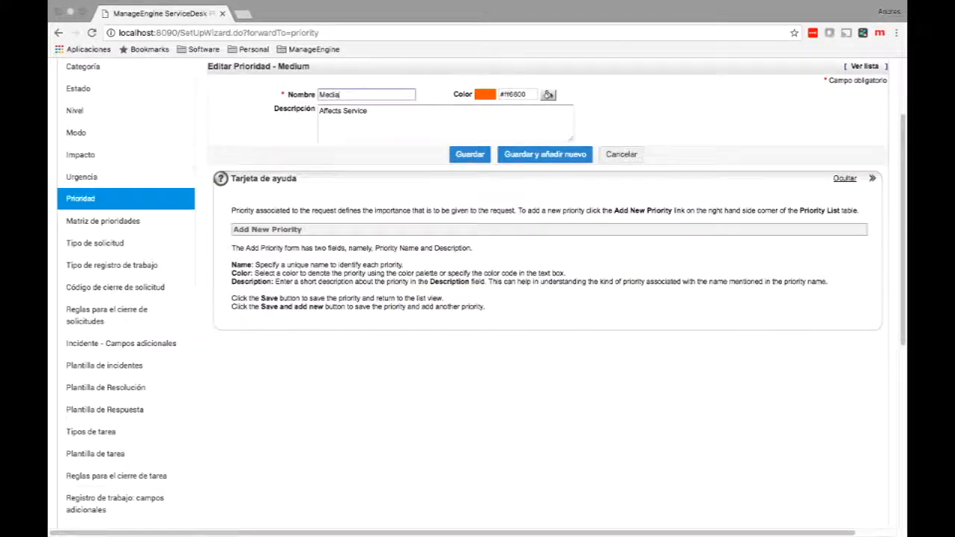
left_click(469, 153)
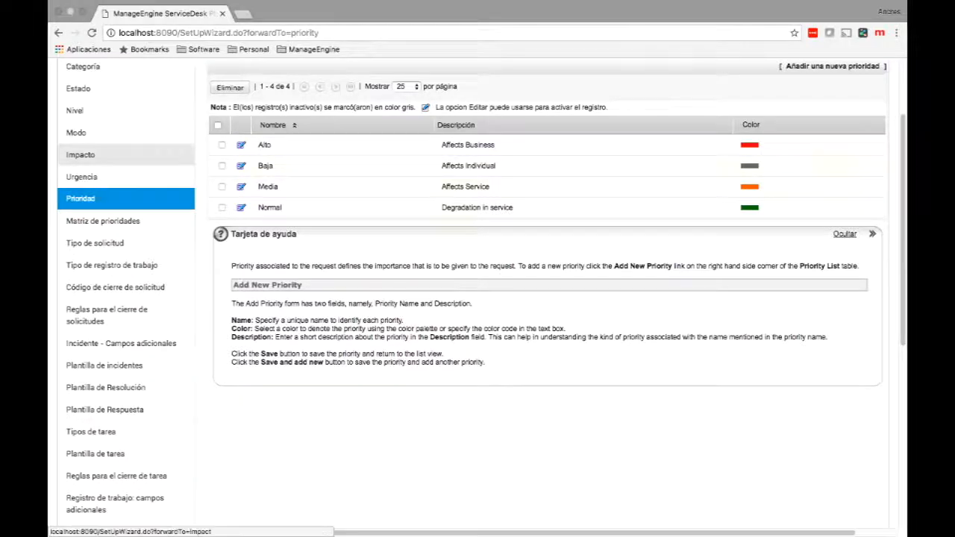
Review the Urgencia and Impacto lists, then bring up the Matriz de prioridades settings.
left_click(81, 177)
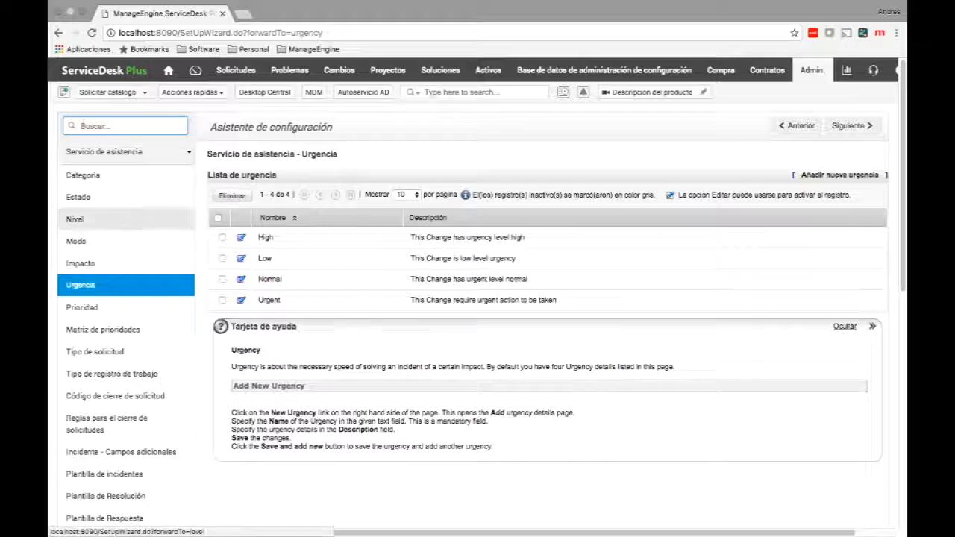
left_click(80, 263)
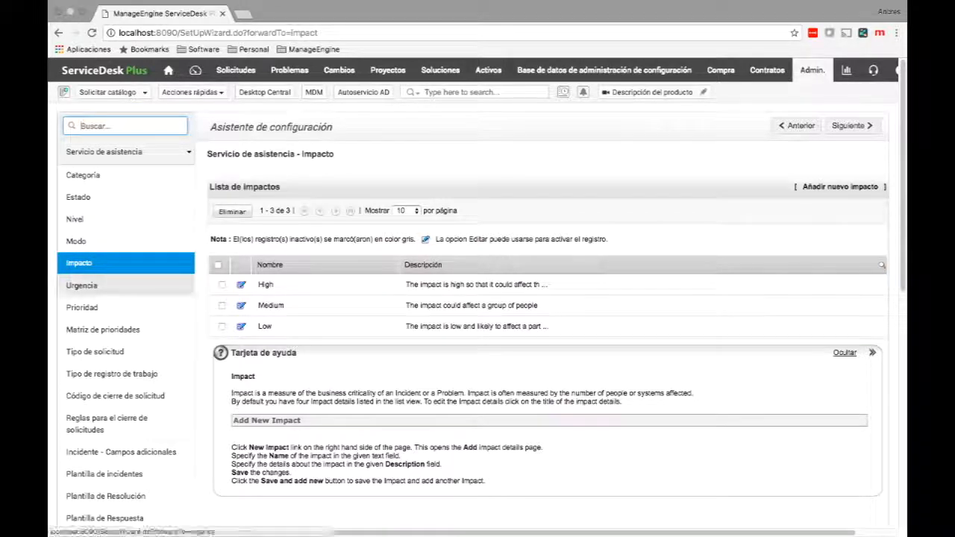
left_click(102, 329)
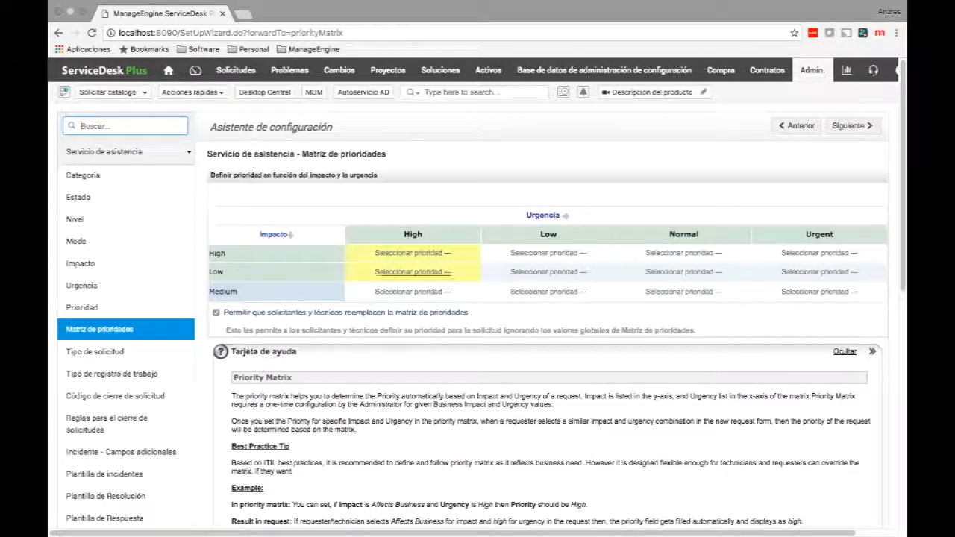
Map Low impact with High urgency to Baja and disable requester overrides of the priority matrix.
left_click(413, 272)
left_click(413, 272)
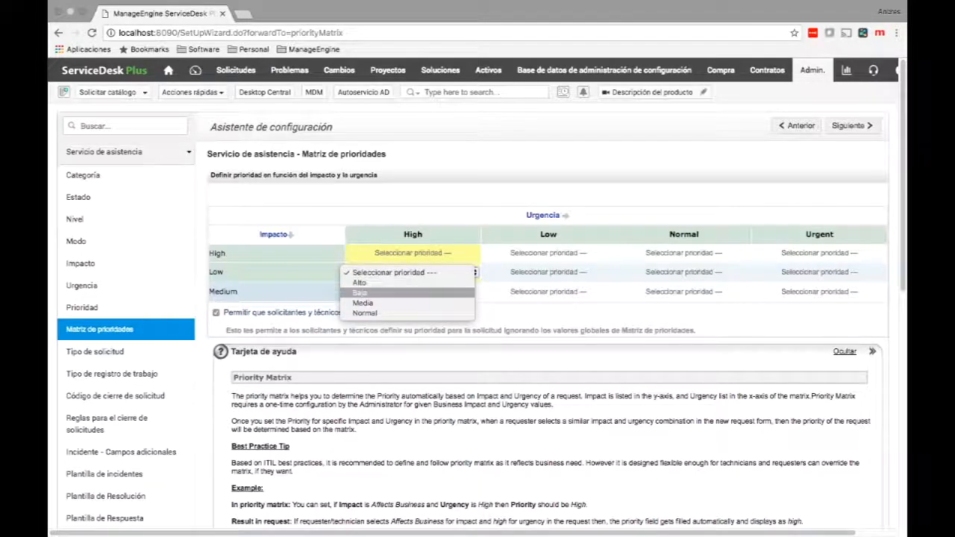
left_click(373, 292)
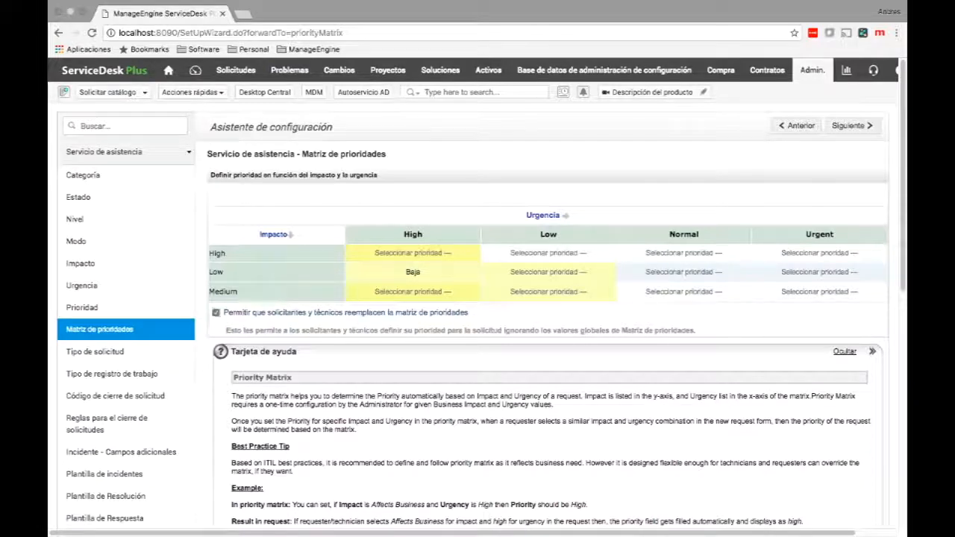
left_click(216, 312)
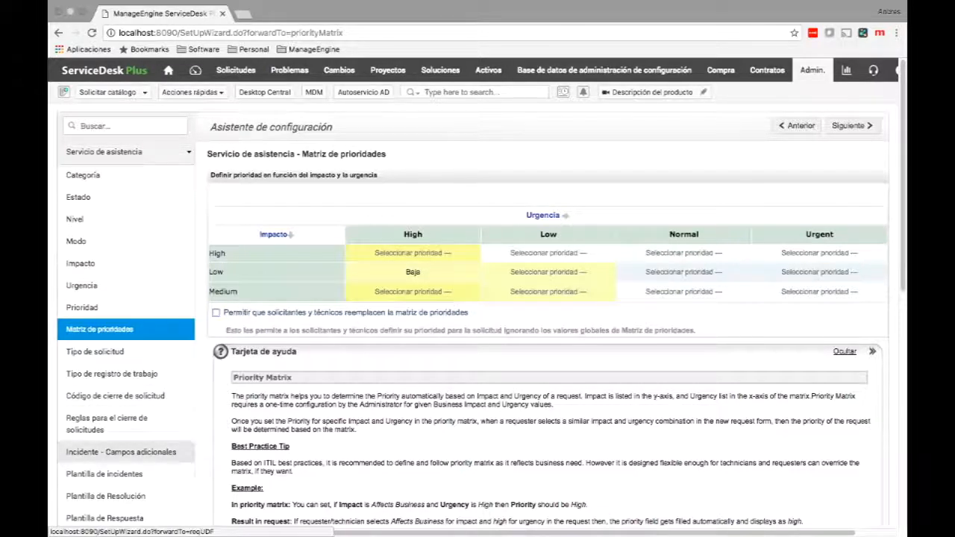
left_click(121, 452)
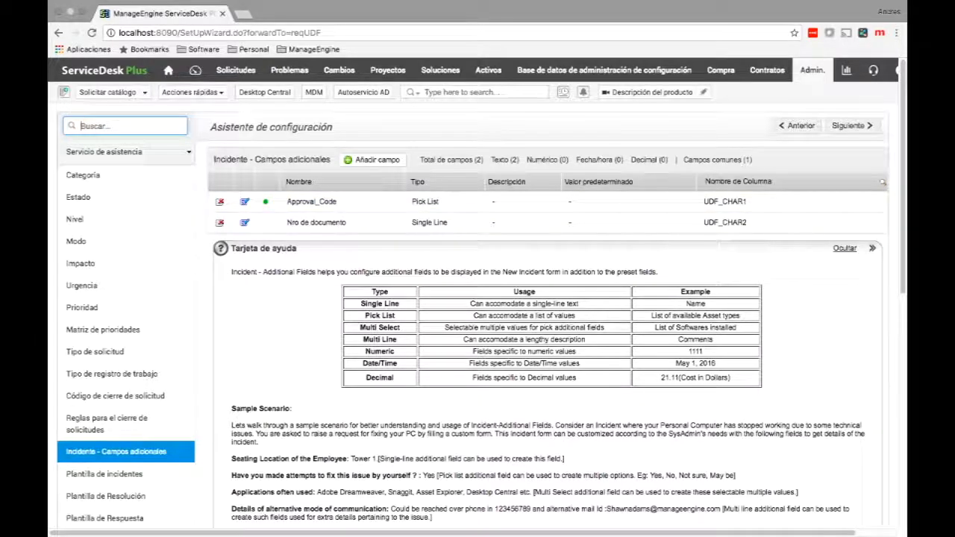
Add a new pick-list incident field named Combo with values 1, 2, 3 and 4.
left_click(371, 159)
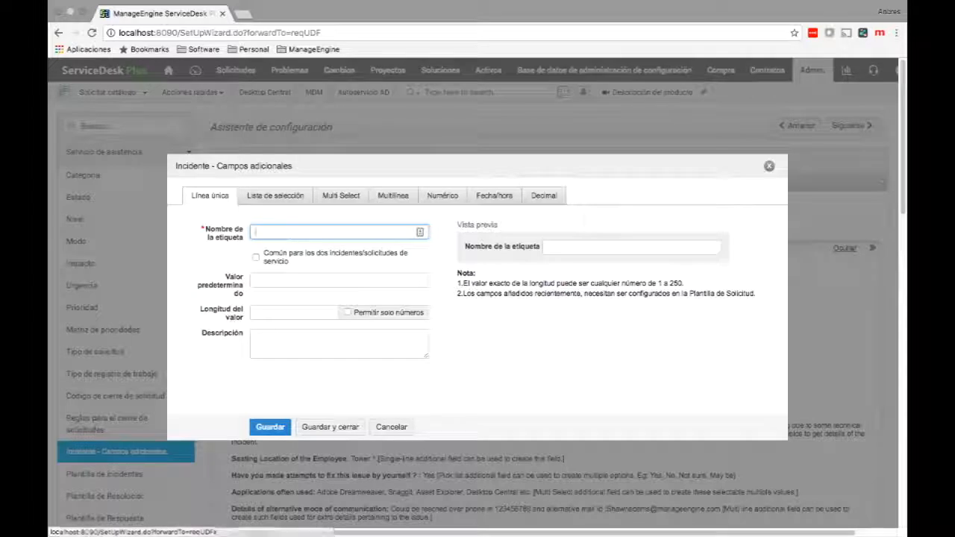
left_click(275, 196)
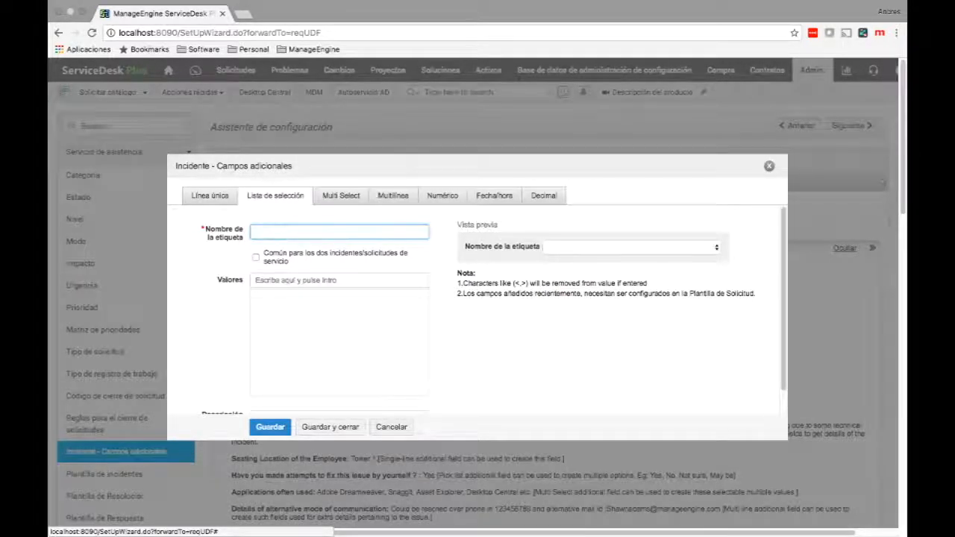
type("Combo")
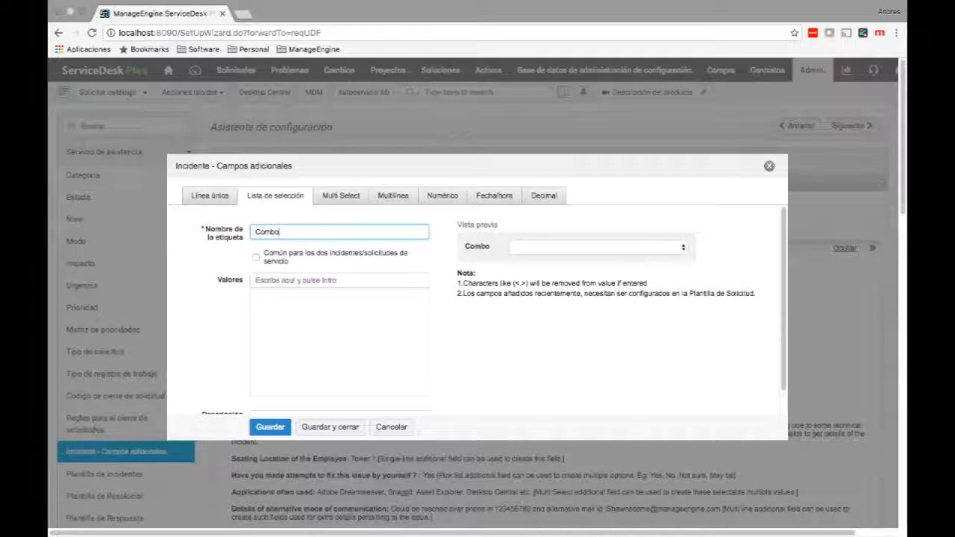
left_click(340, 279)
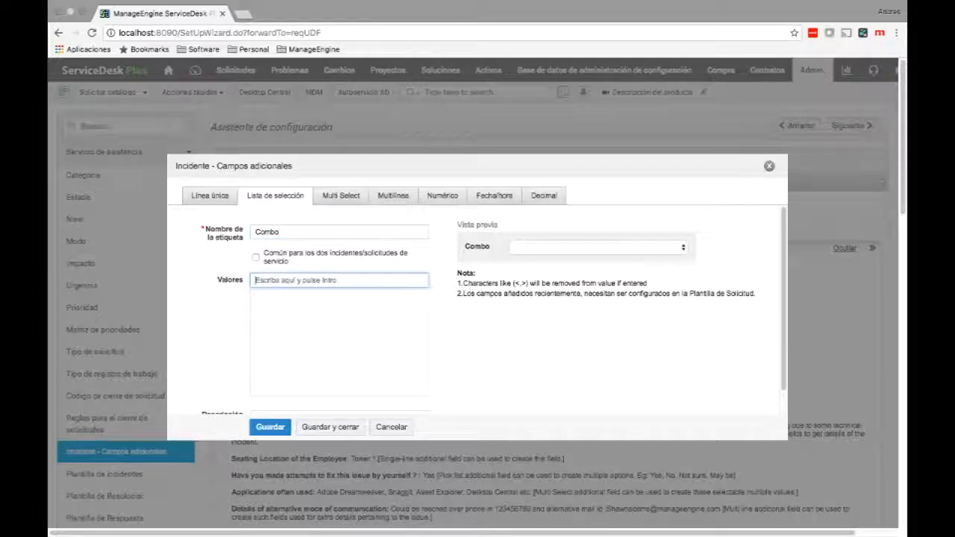
type("1")
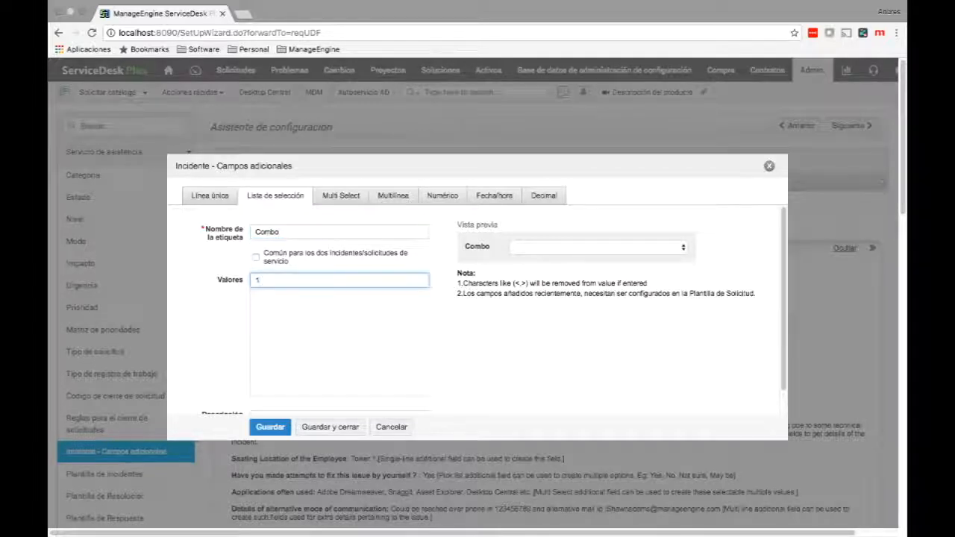
key("Return")
type("2")
key("Return")
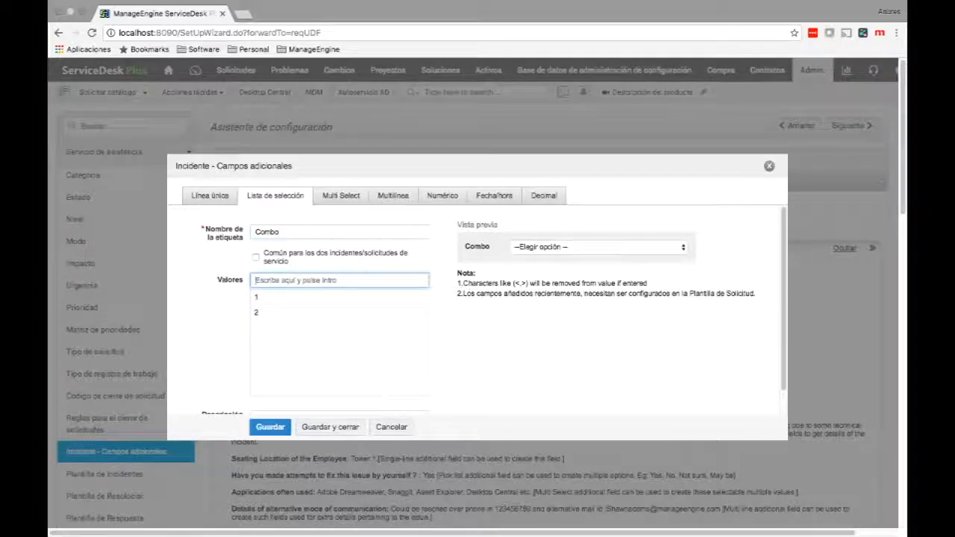
type("3")
key("Return")
type("4")
key("Return")
Make 1 the Combo default, share it between incidents and service requests, and save.
mouse_move(366, 297)
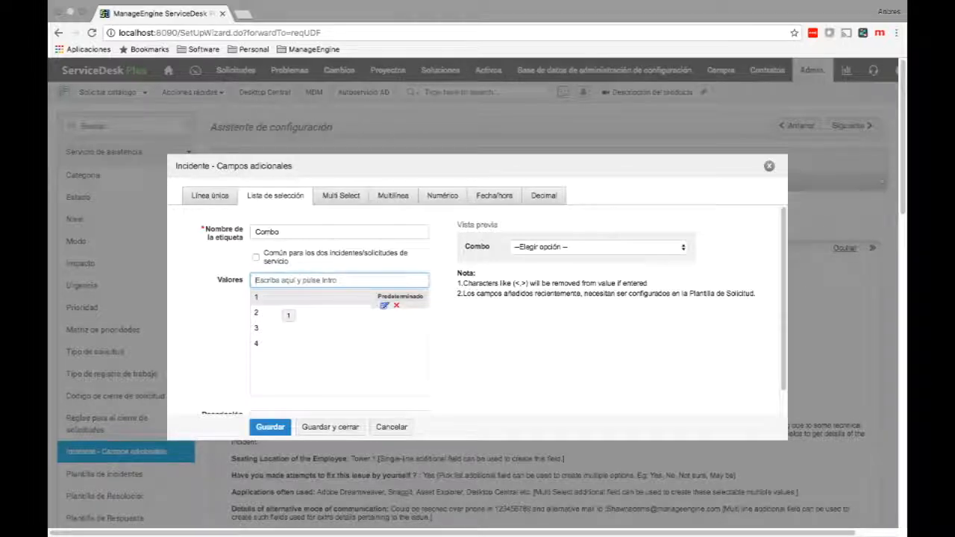
left_click(289, 315)
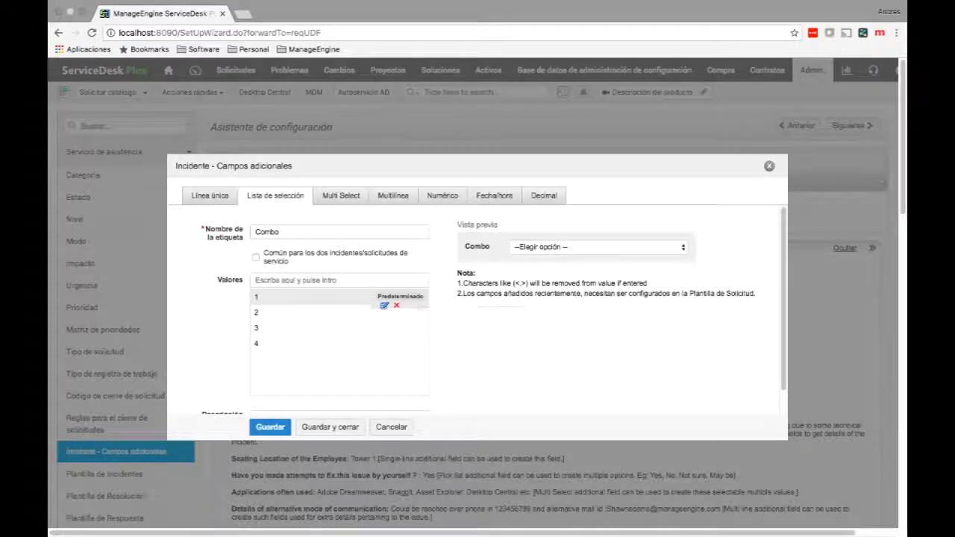
left_click(400, 296)
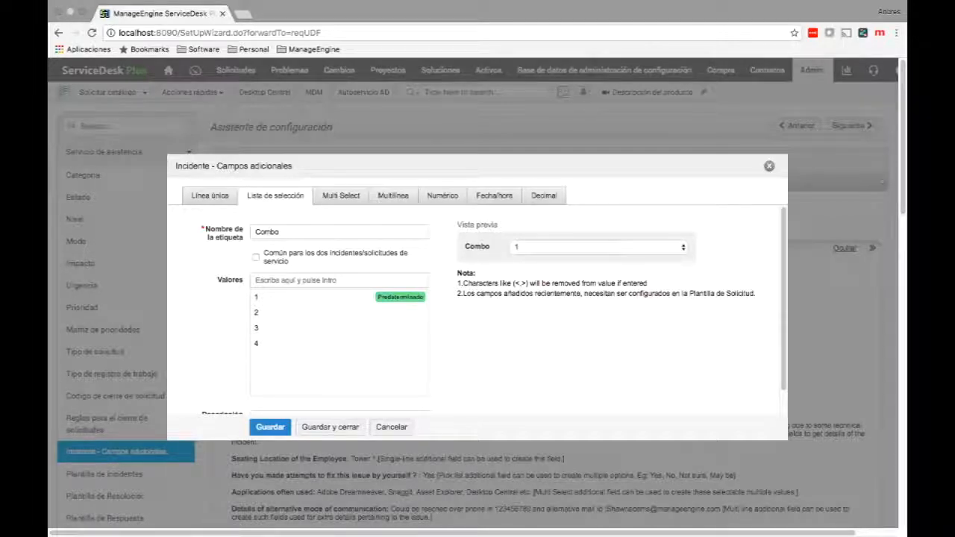
left_click(291, 262)
scroll(478, 313, "down", 1)
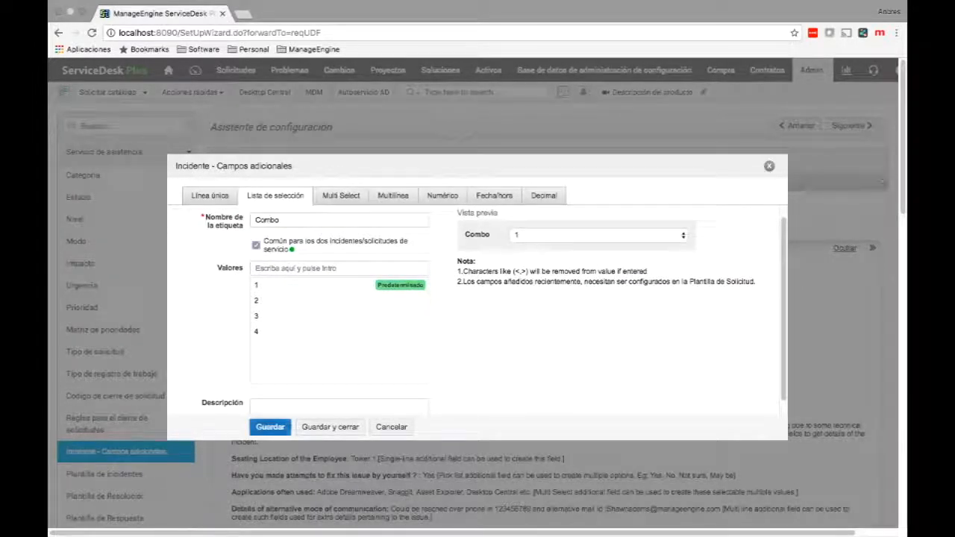
left_click(289, 426)
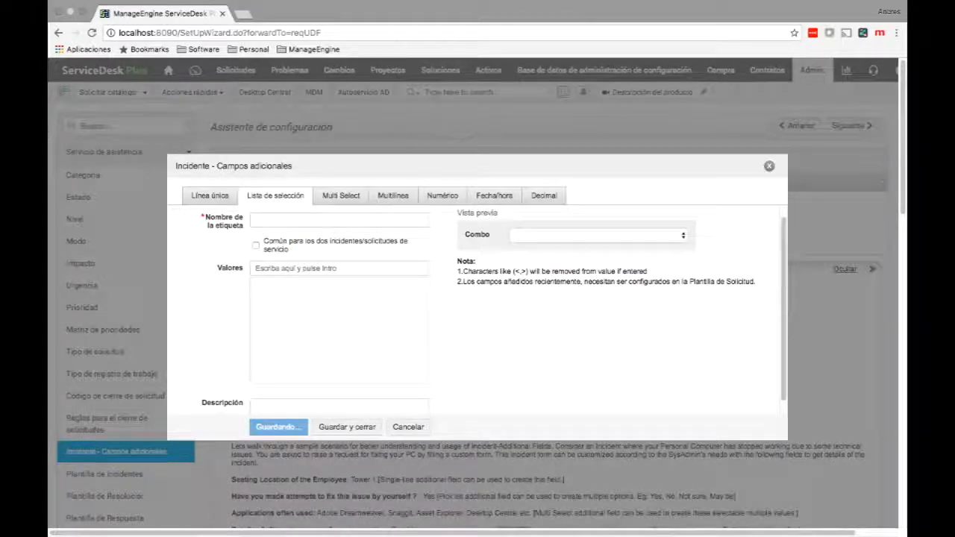
key("Escape")
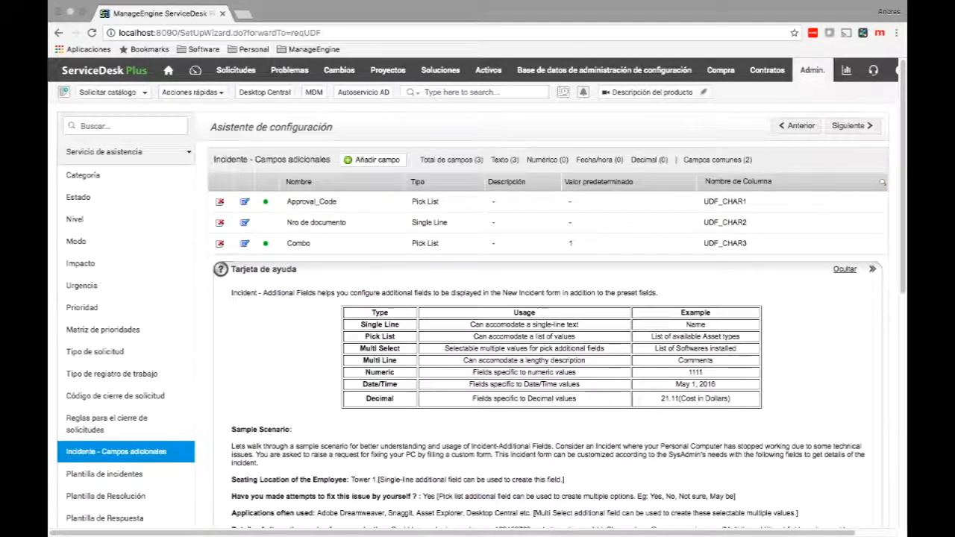
Browse the 19 incident templates, toggling the select-all checkbox on and back off.
left_click(105, 474)
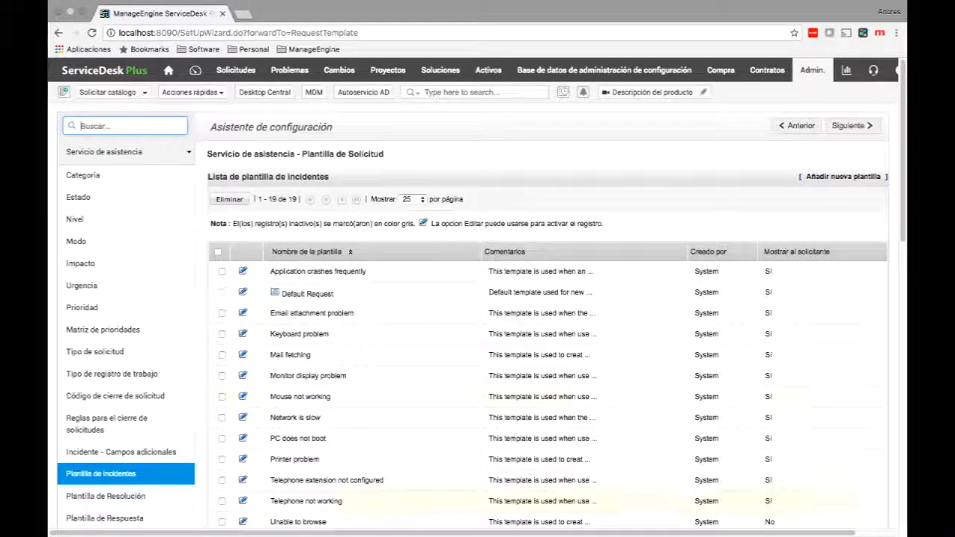
scroll(336, 394, "down", 1)
scroll(335, 394, "down", 3)
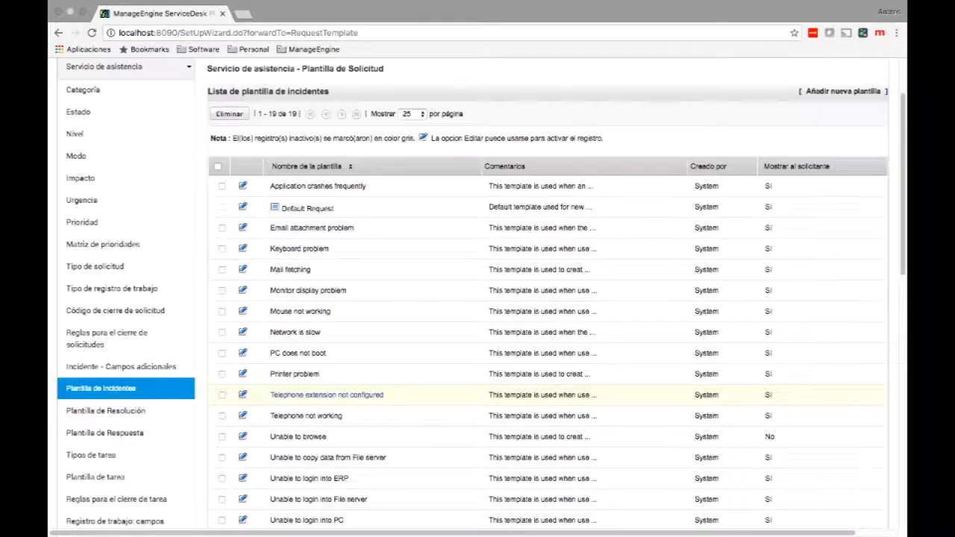
left_click(218, 166)
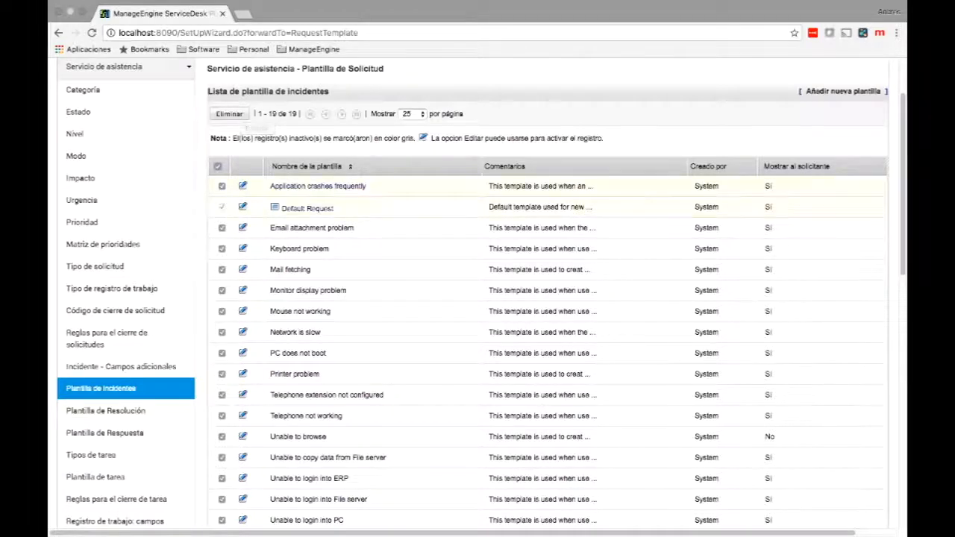
left_click(218, 166)
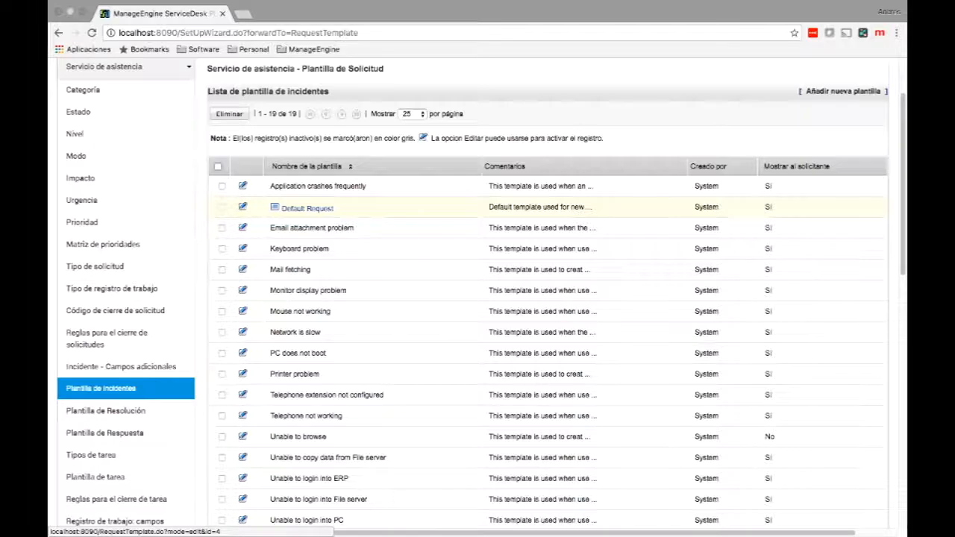
Open the Default Request template's edit form and scroll through its available fields.
left_click(307, 209)
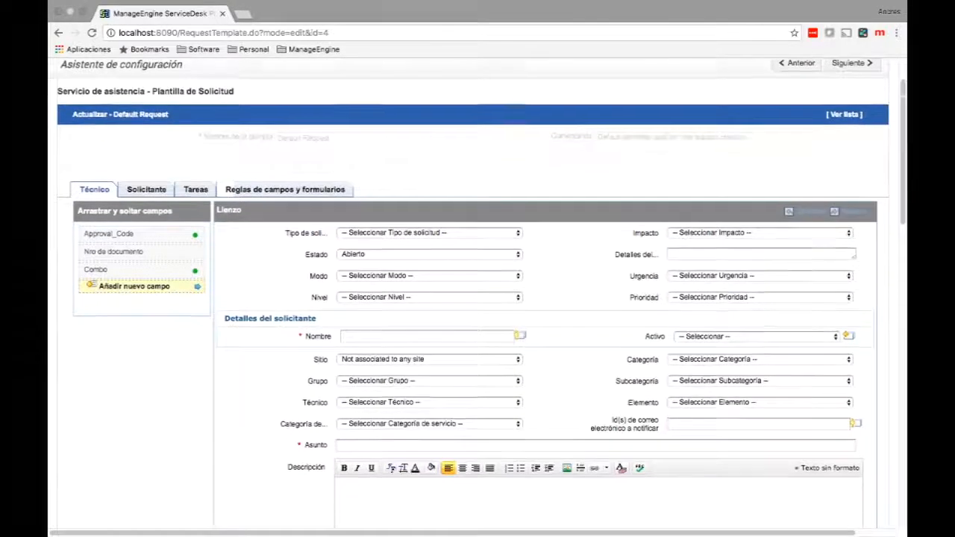
scroll(522, 254, "down", 1)
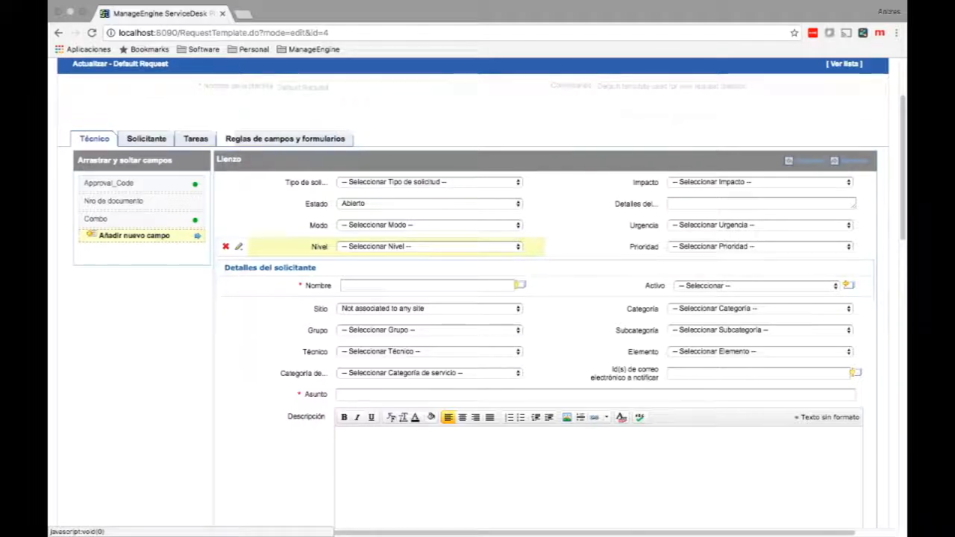
Delete the Nivel field from the Default Request technician layout.
left_click(225, 246)
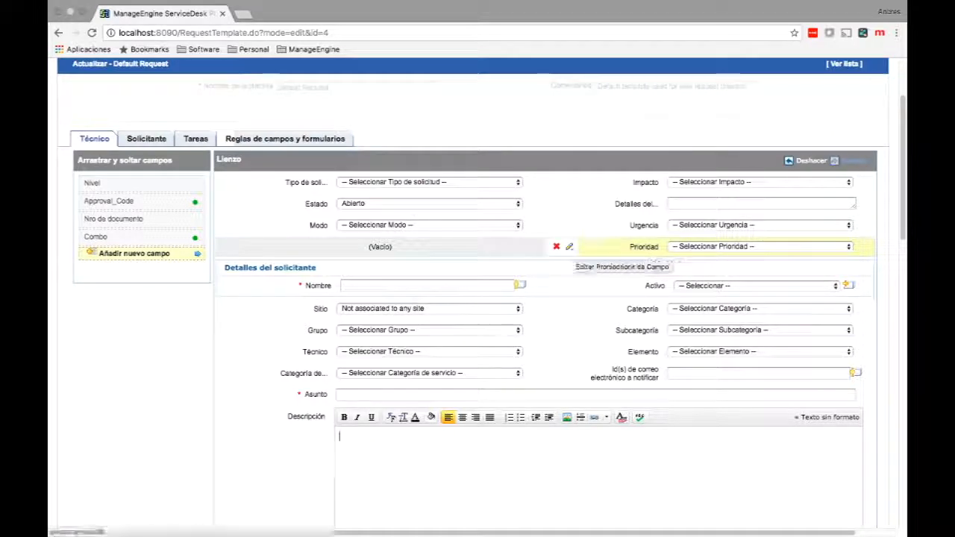
left_click(568, 246)
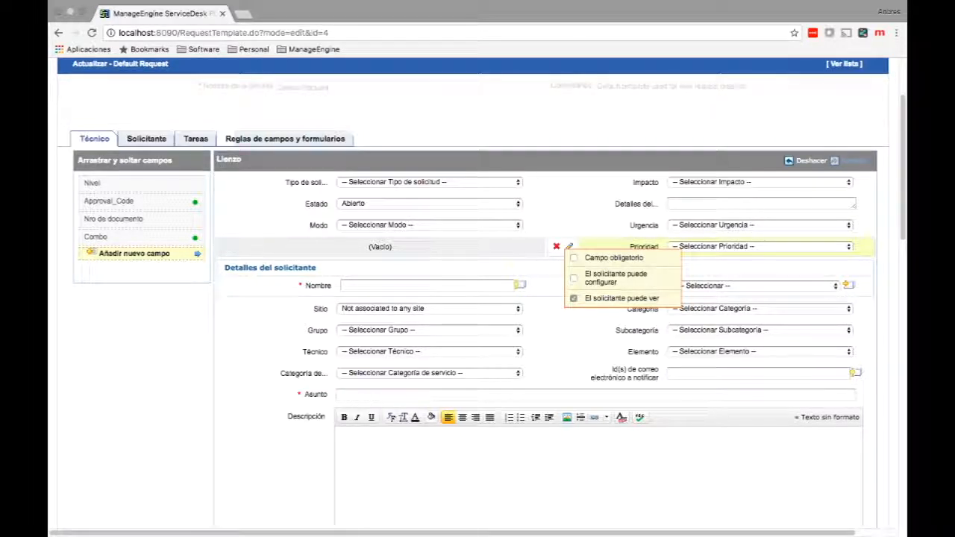
left_click(574, 299)
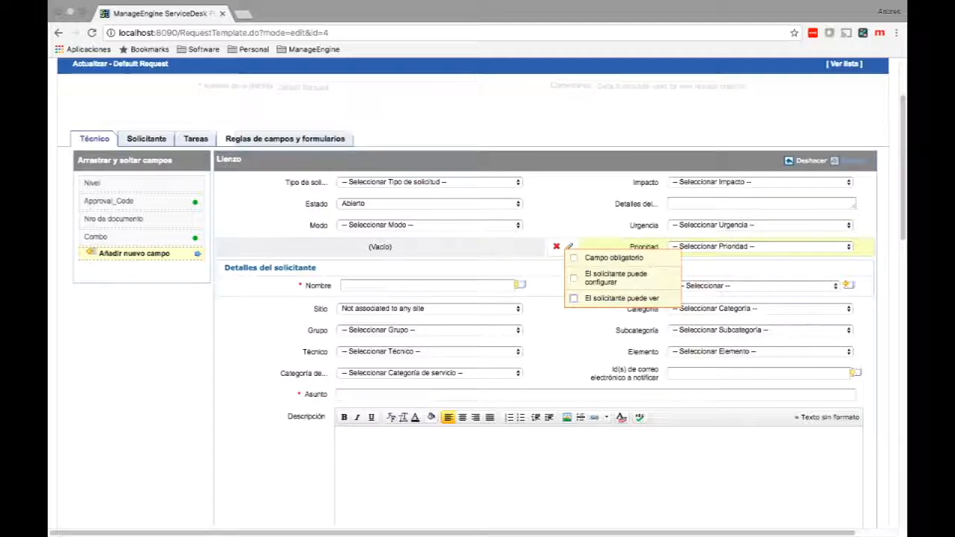
left_click(574, 299)
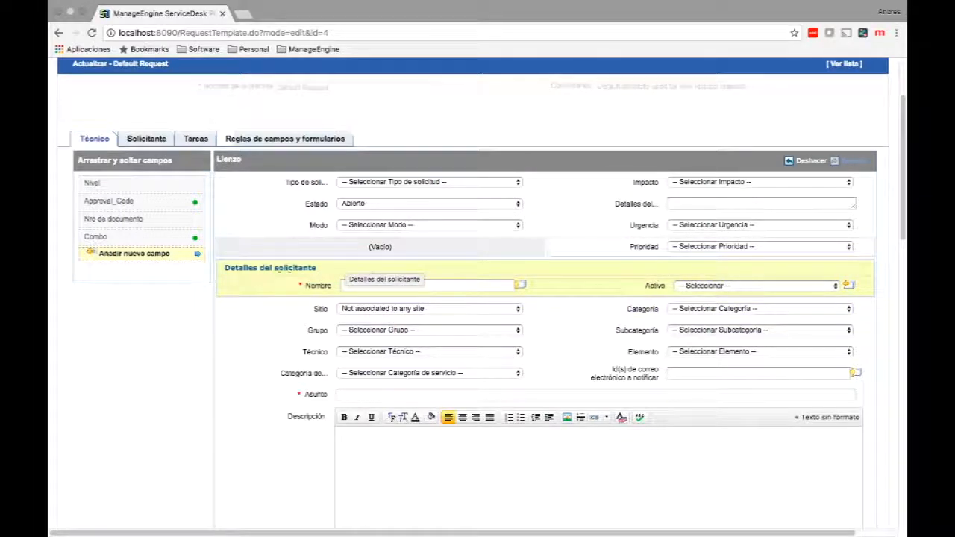
Drag the Detalles del solicitante section to the top of the form canvas.
left_click_drag(339, 272, 352, 186)
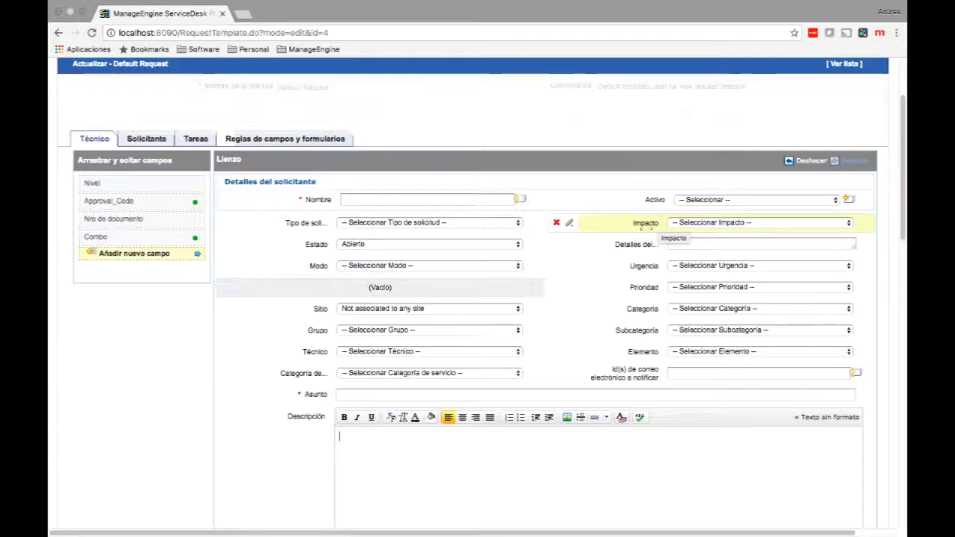
left_click(569, 222)
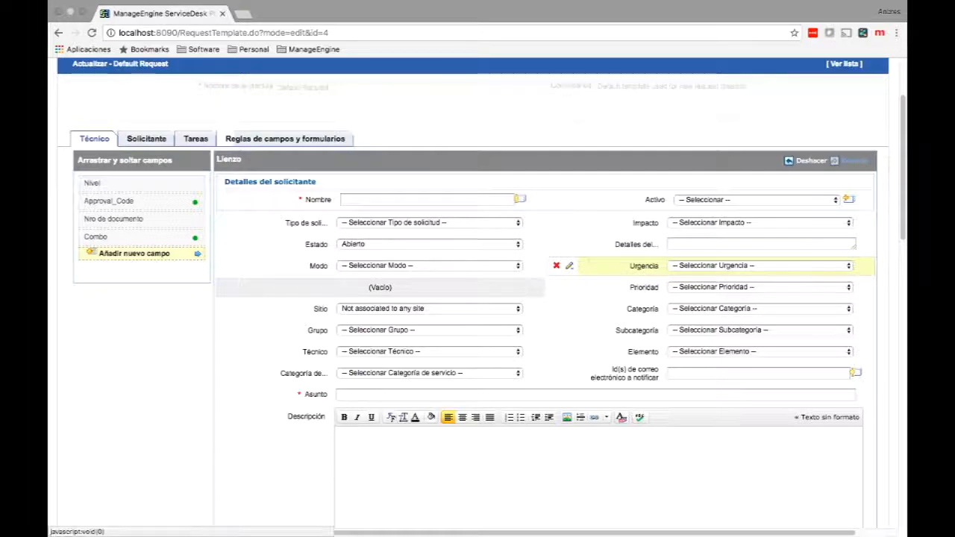
Set Urgencia as mandatory and requester-configurable on the Default Request form.
left_click(568, 266)
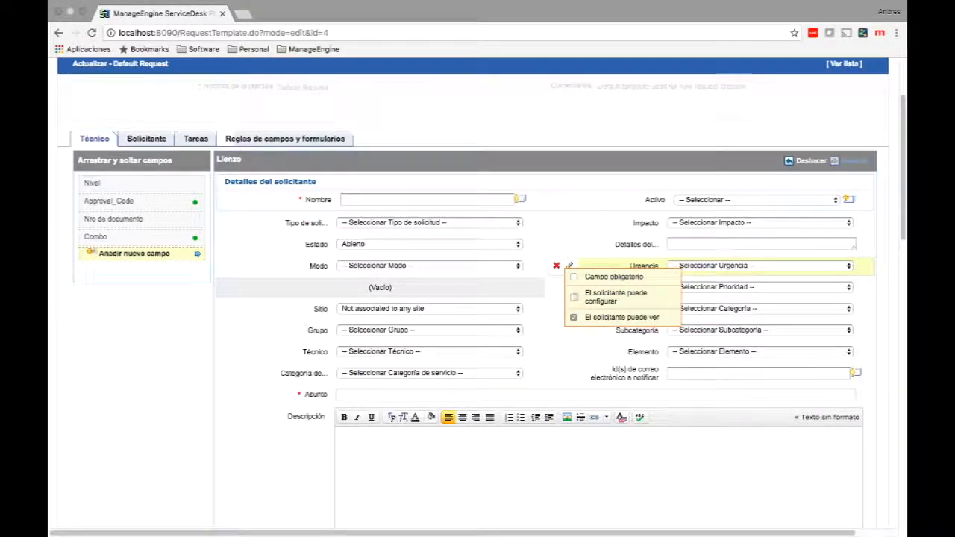
left_click(573, 297)
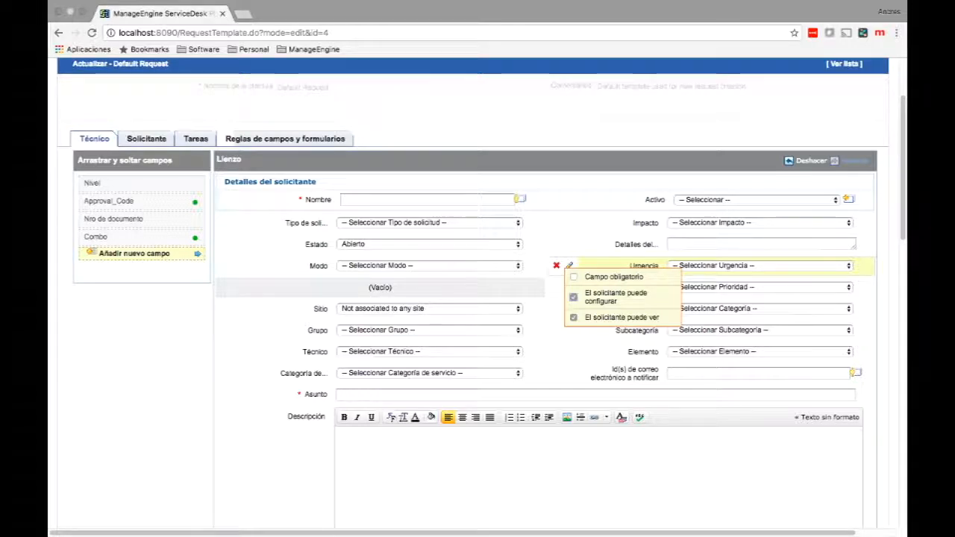
left_click(573, 276)
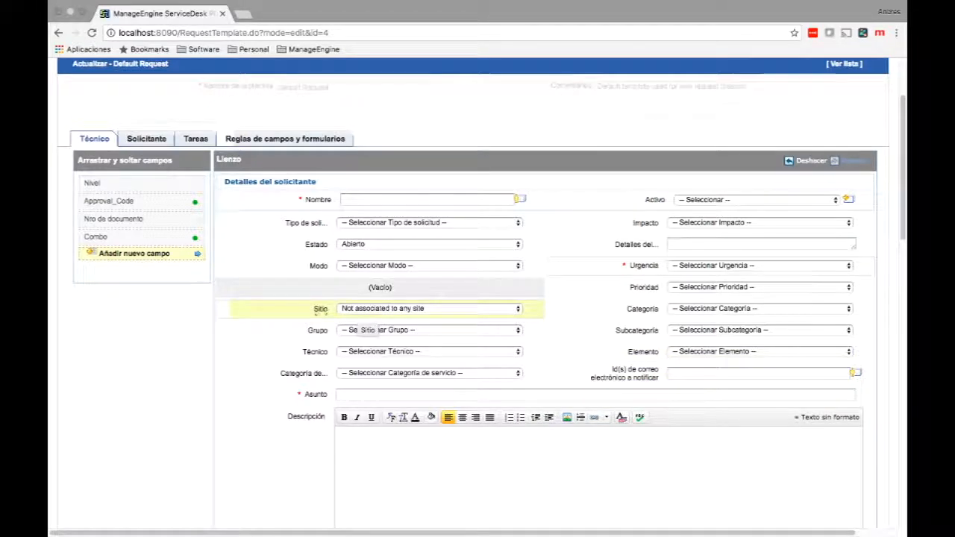
Move Sitio up beneath Nombre, glance at Tipo de solicitud options, and scroll to the save buttons.
left_click_drag(340, 314, 373, 231)
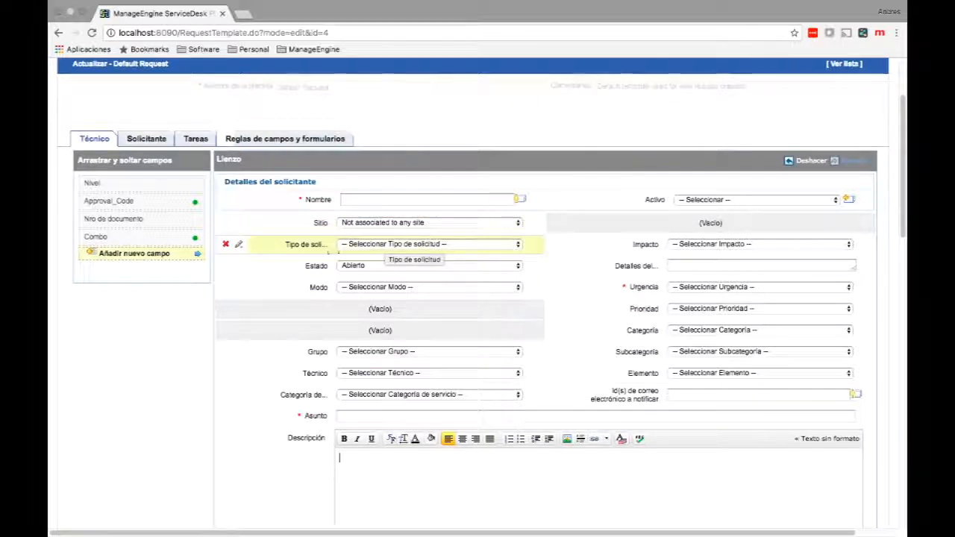
left_click(414, 245)
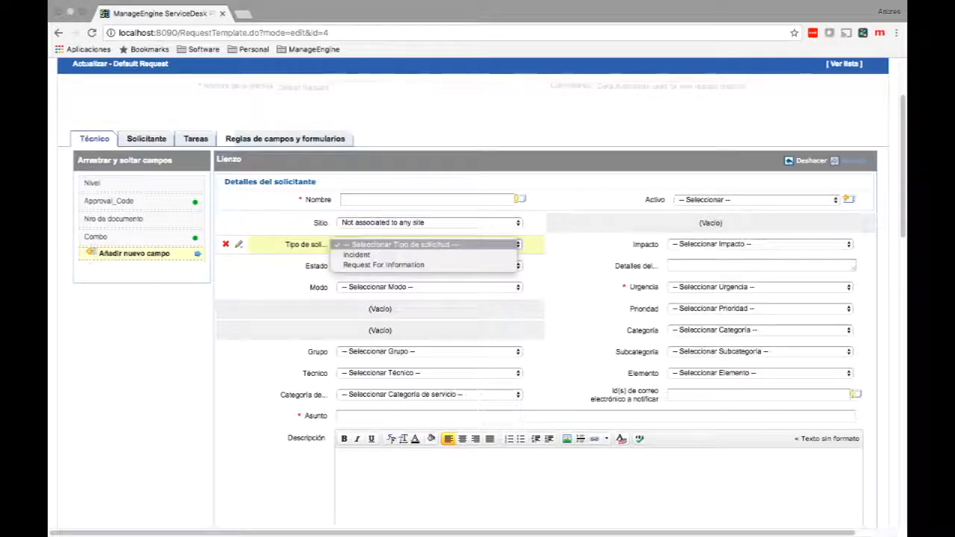
left_click(313, 266)
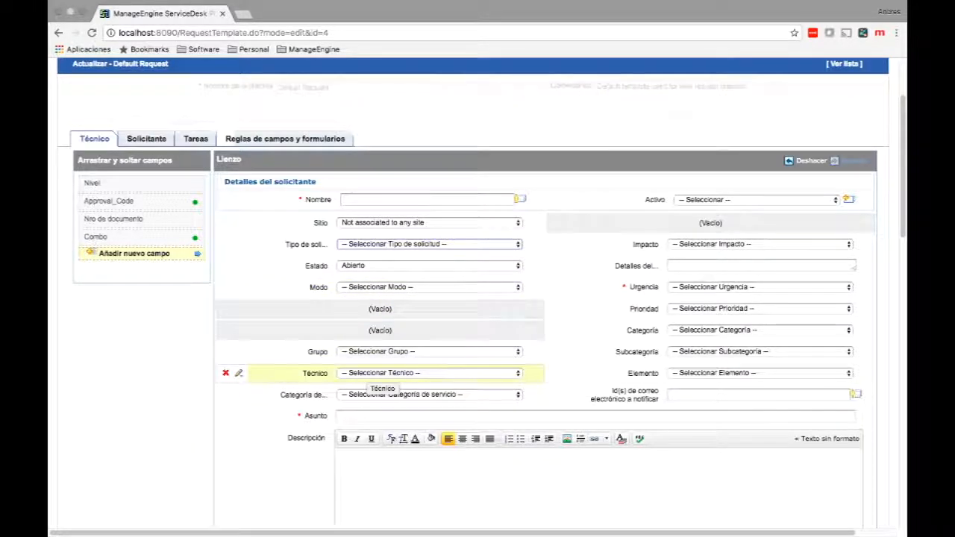
scroll(241, 366, "down", 5)
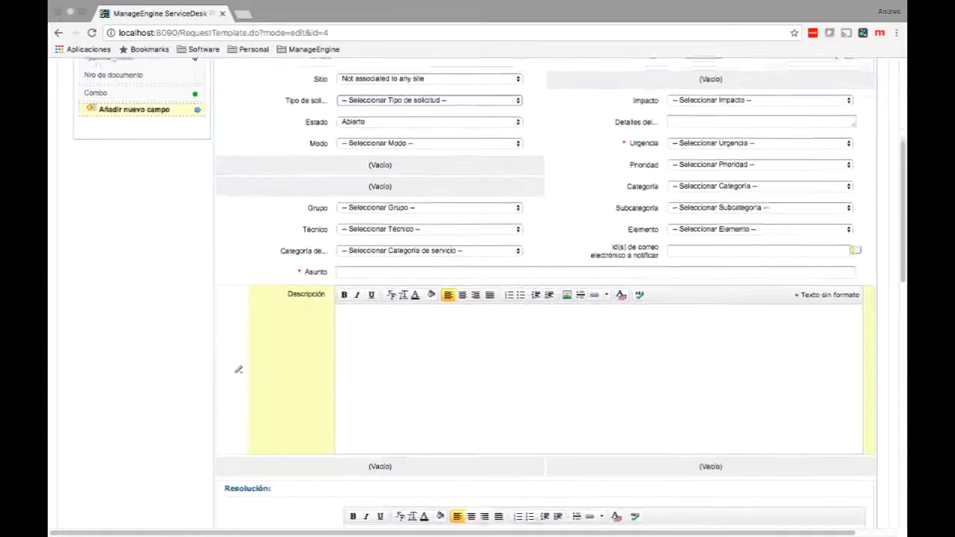
scroll(485, 298, "down", 5)
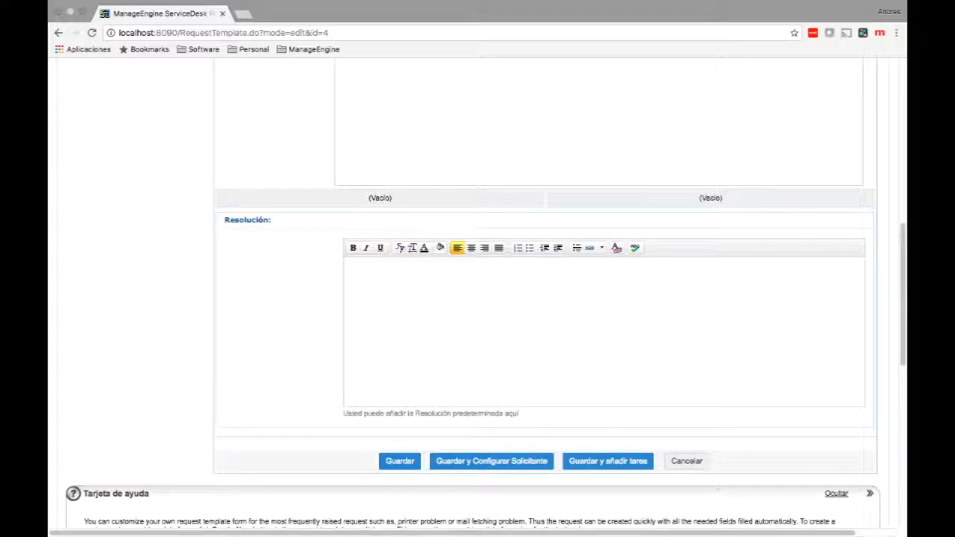
Save the technician layout, confirming the Nivel removal, and continue to the requester form.
left_click(492, 461)
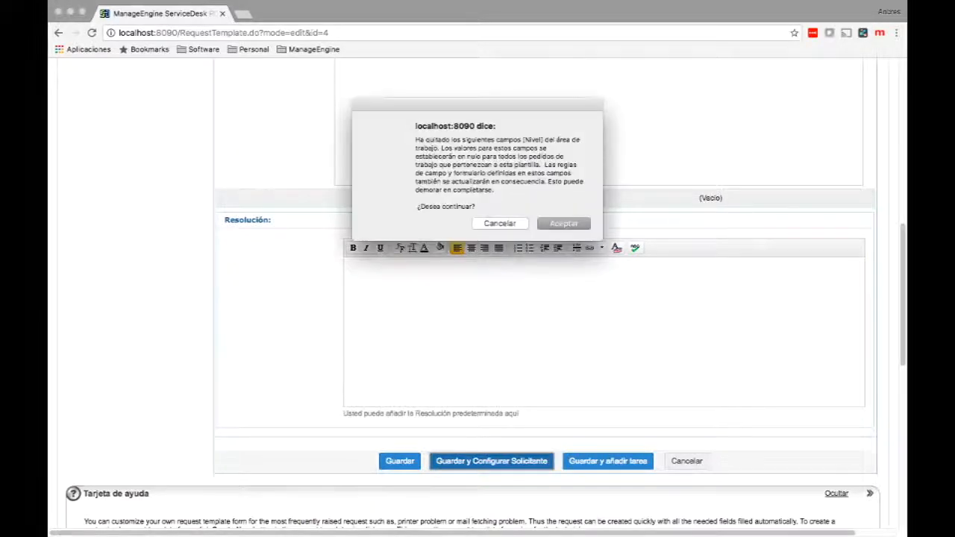
key("Return")
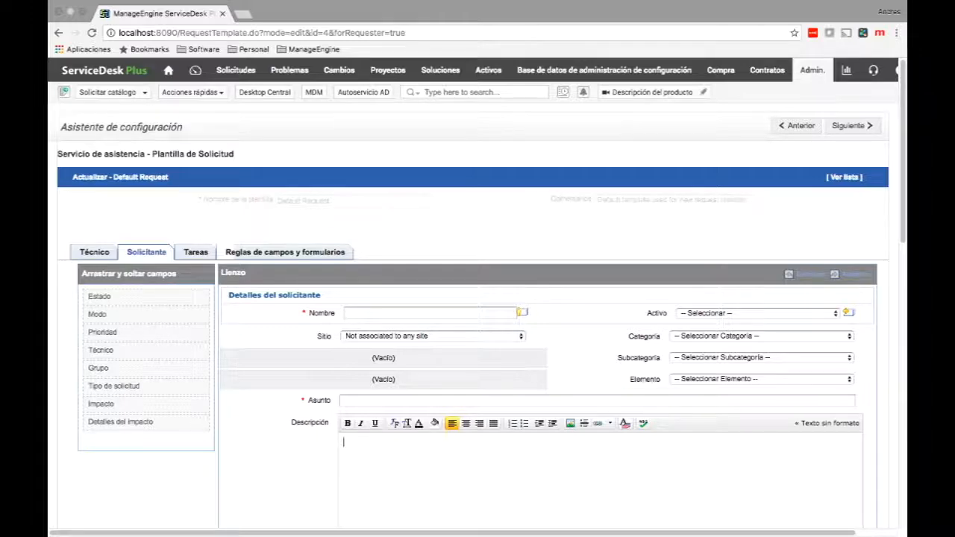
Move the Asunto and Urgencia fields higher in the Default Request requester layout and save it.
scroll(478, 313, "down", 3)
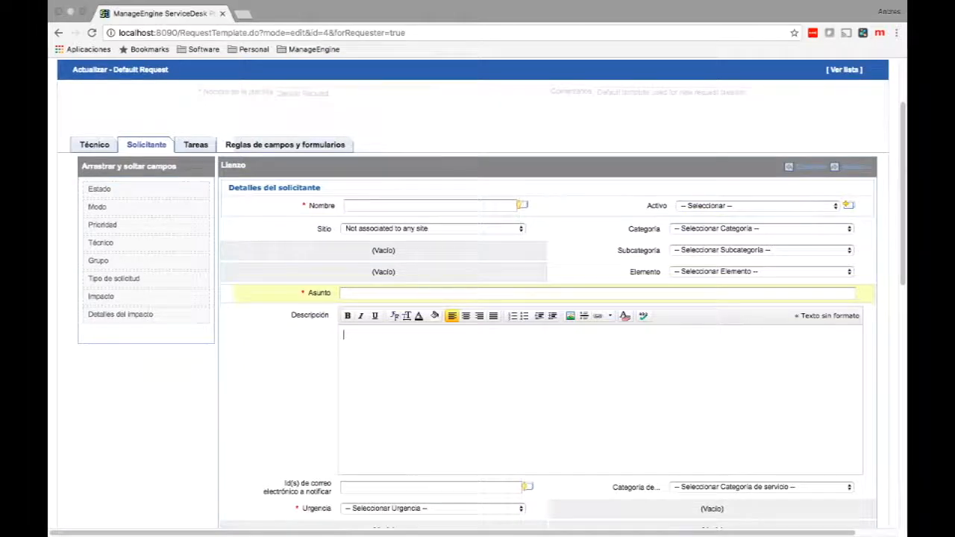
left_click_drag(319, 292, 596, 316)
scroll(590, 310, "down", 2)
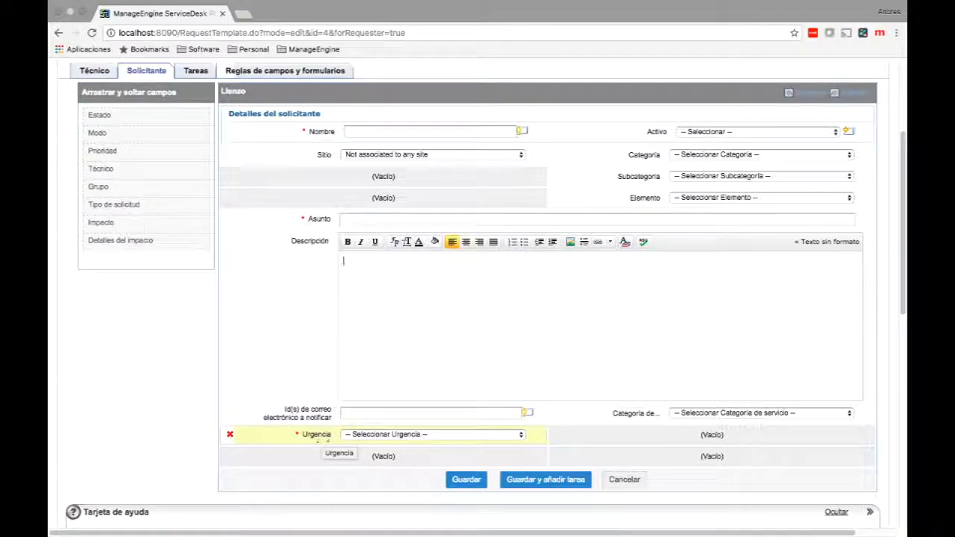
left_click_drag(317, 440, 328, 177)
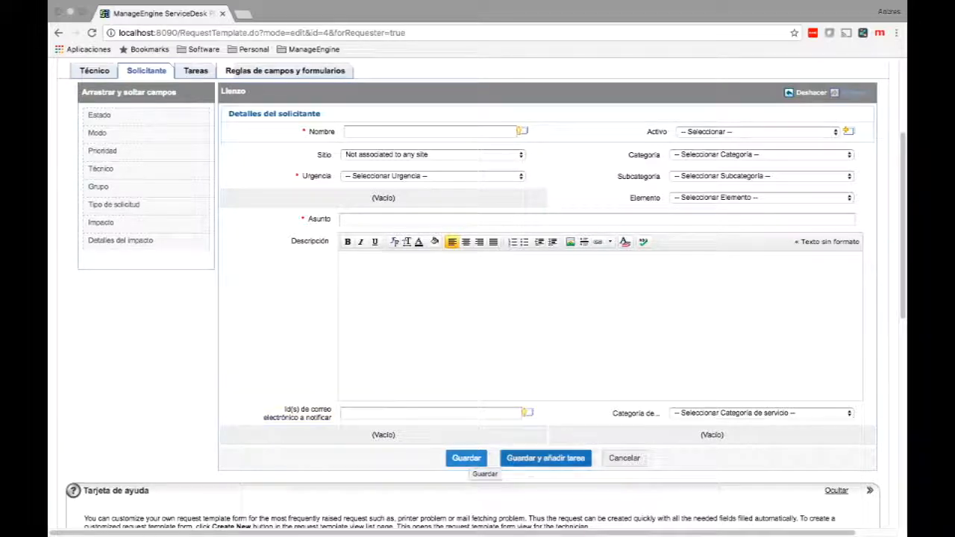
left_click(466, 458)
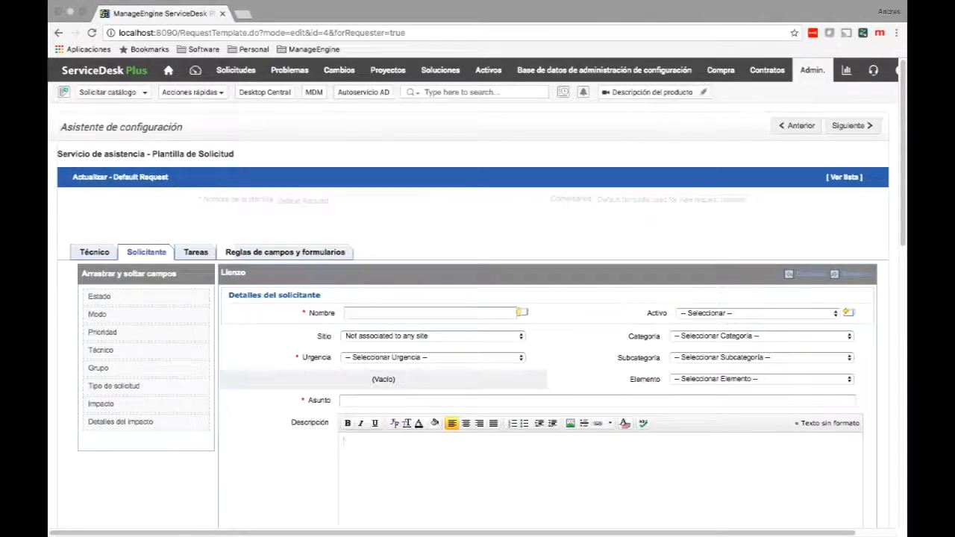
Go back to the incident template list and open the Keyboard problem template for editing.
left_click(844, 178)
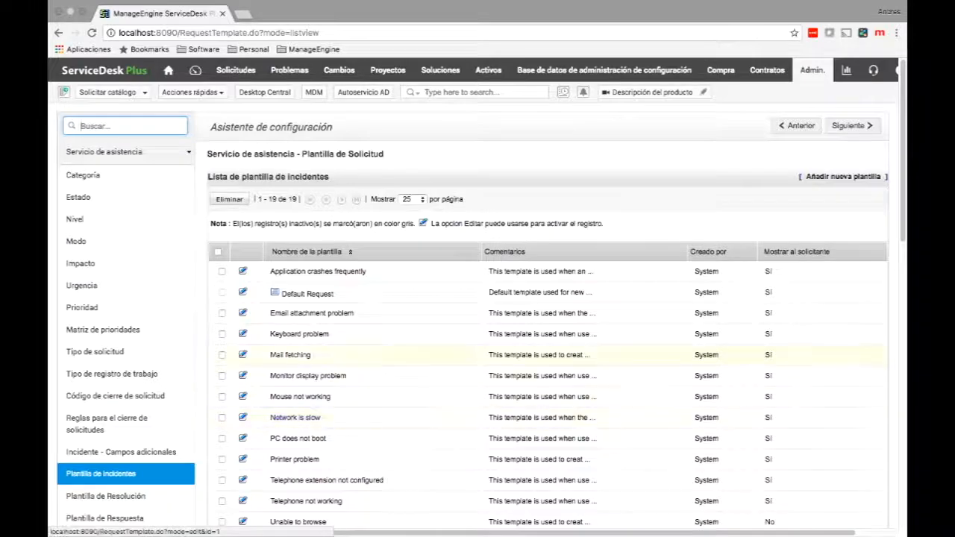
left_click(299, 333)
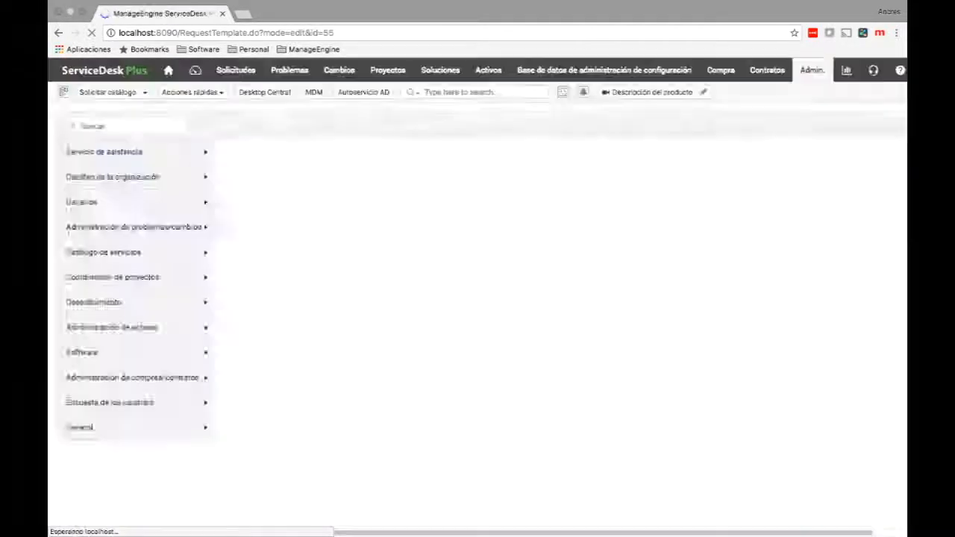
scroll(537, 344, "down", 1)
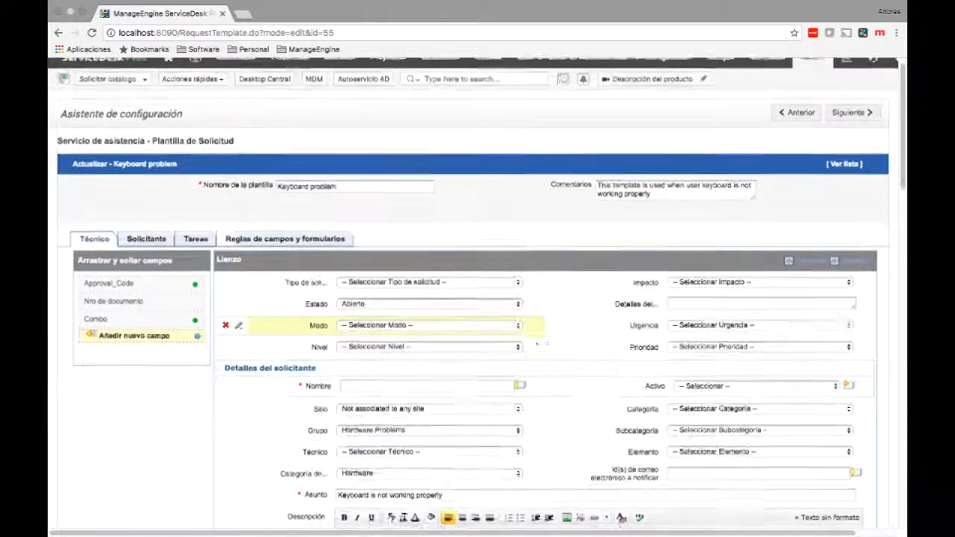
scroll(537, 344, "down", 3)
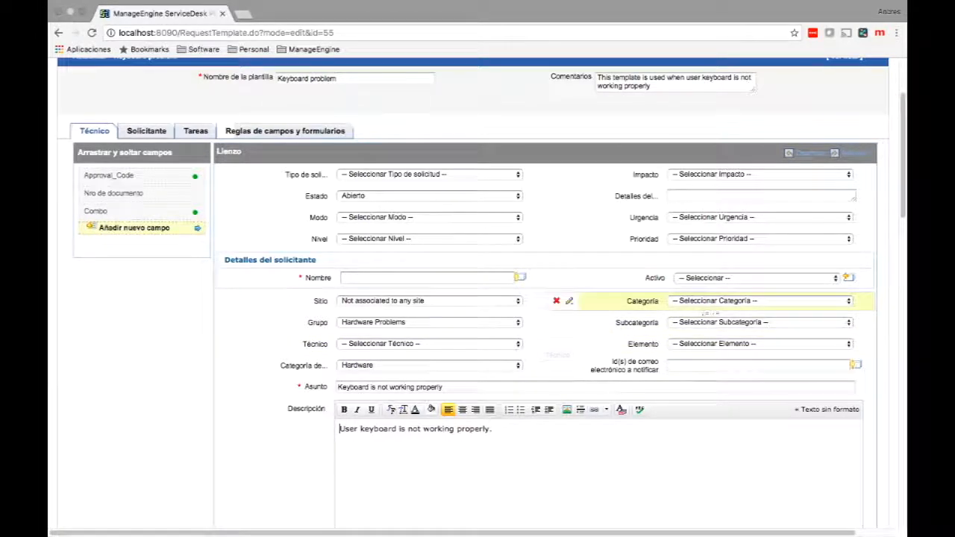
Assign category Redes, subcategory Comunicaciones and item Routers in the Keyboard problem technician form.
left_click(760, 301)
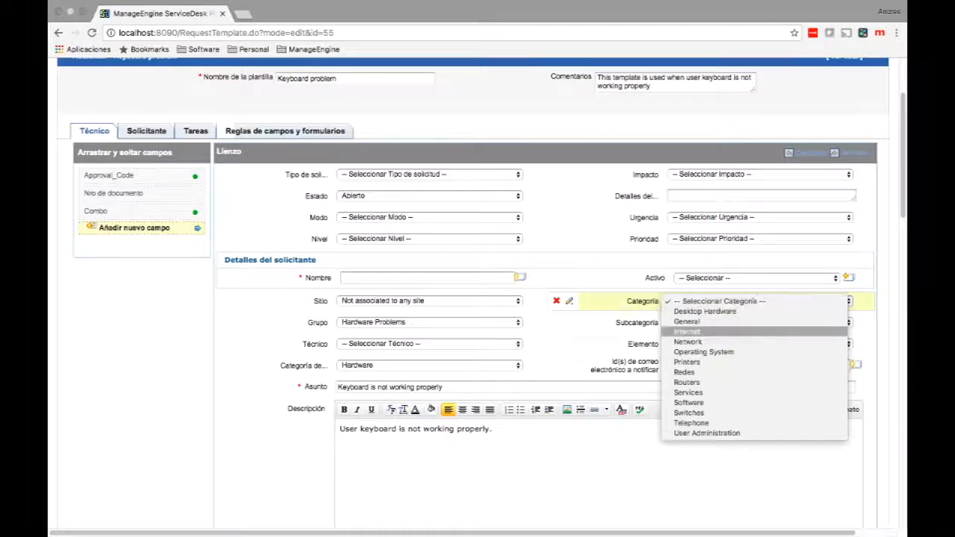
left_click(706, 372)
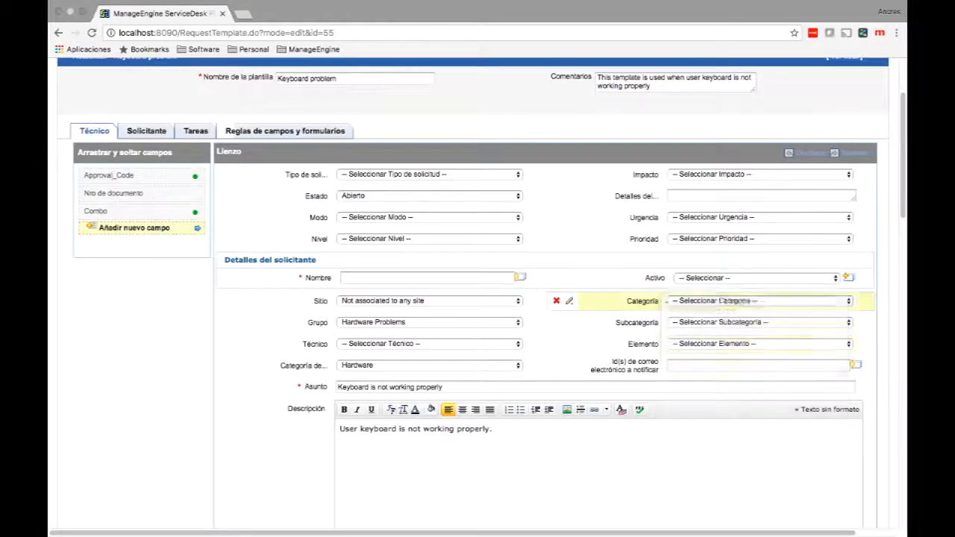
left_click(725, 323)
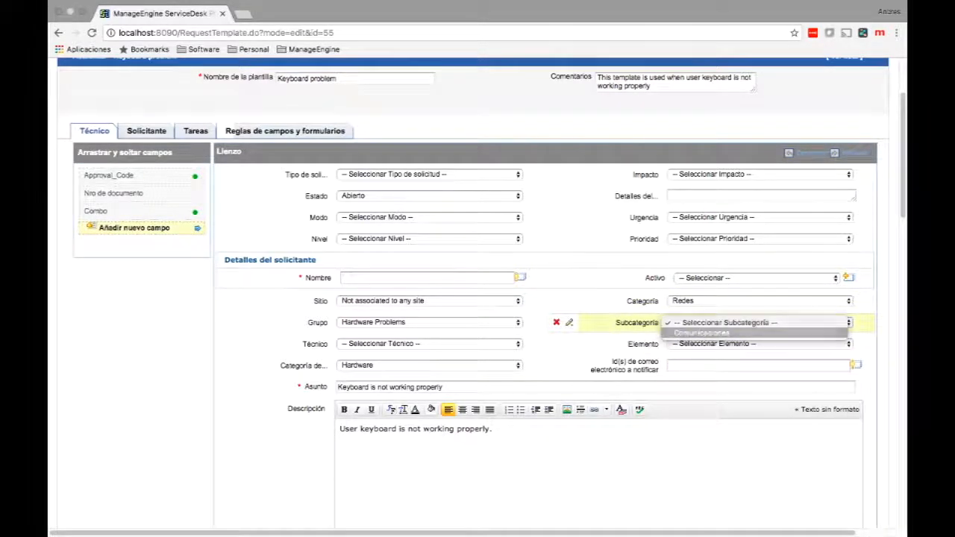
left_click(746, 333)
left_click(749, 344)
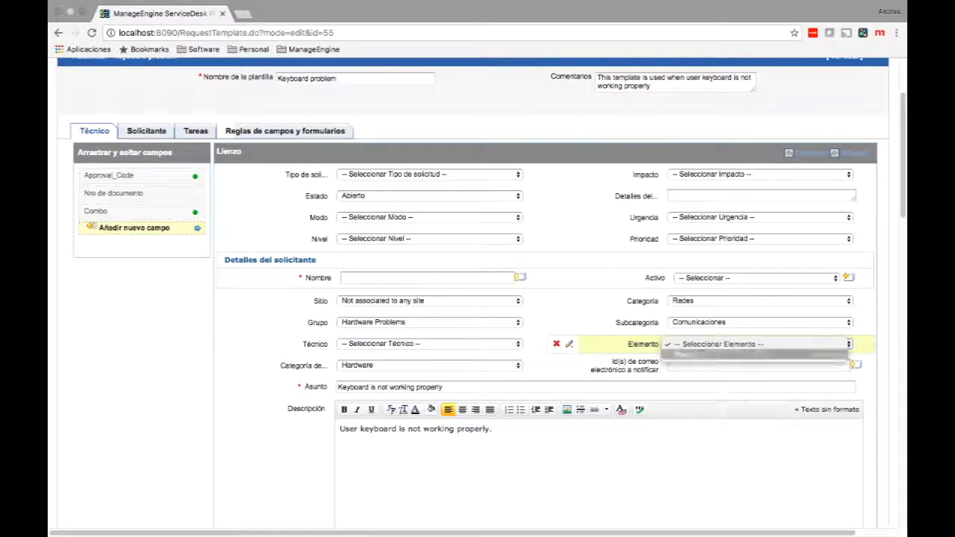
left_click(686, 354)
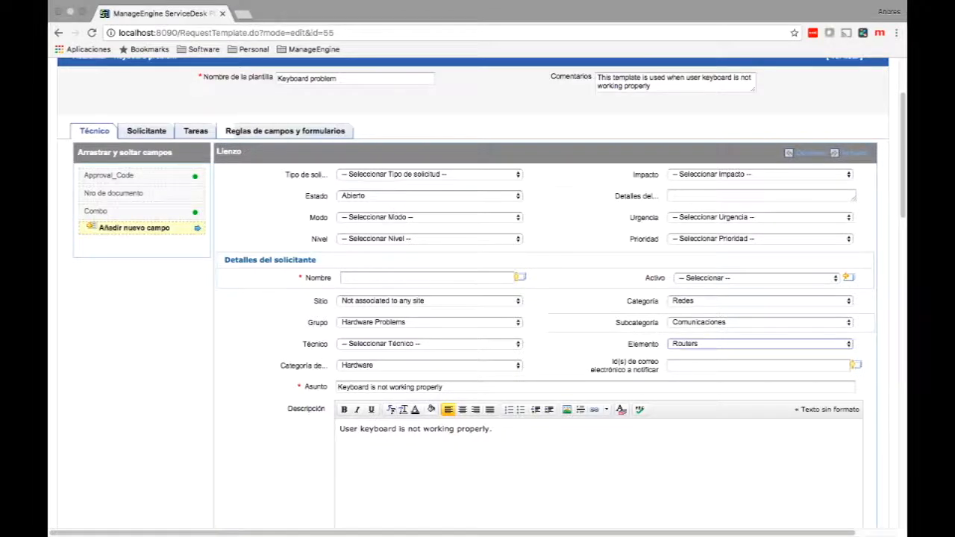
scroll(477, 298, "up", 3)
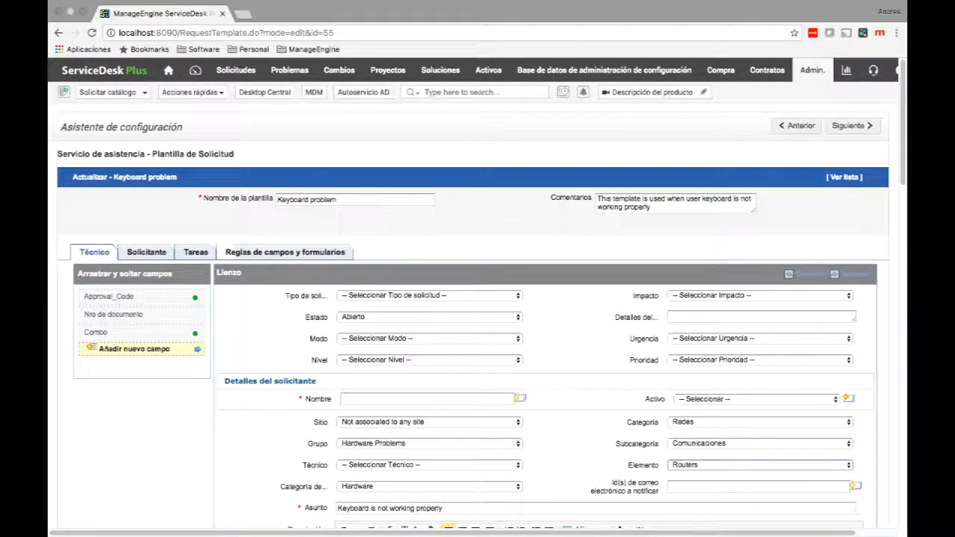
Save the Keyboard problem template and view its field and form rules.
scroll(477, 299, "down", 5)
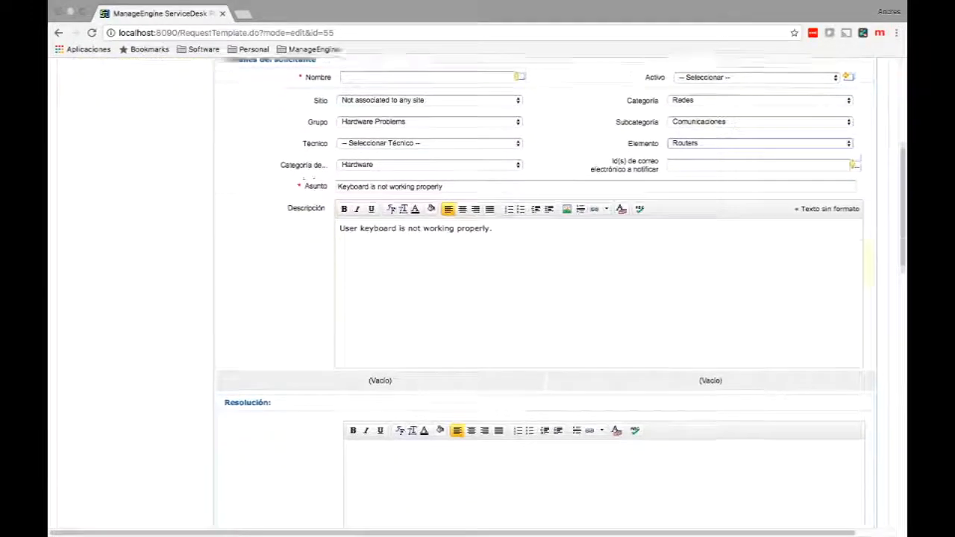
scroll(477, 298, "down", 5)
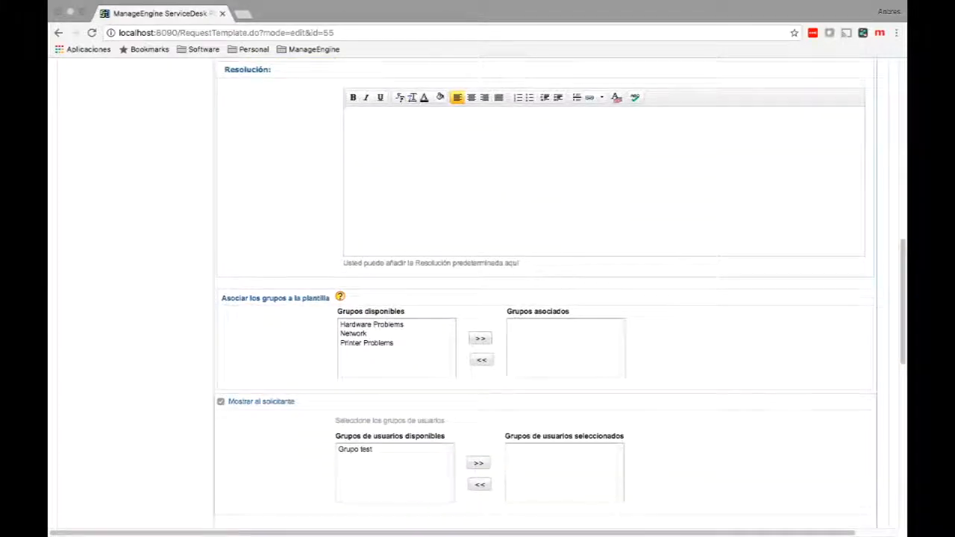
scroll(477, 299, "down", 2)
left_click(399, 423)
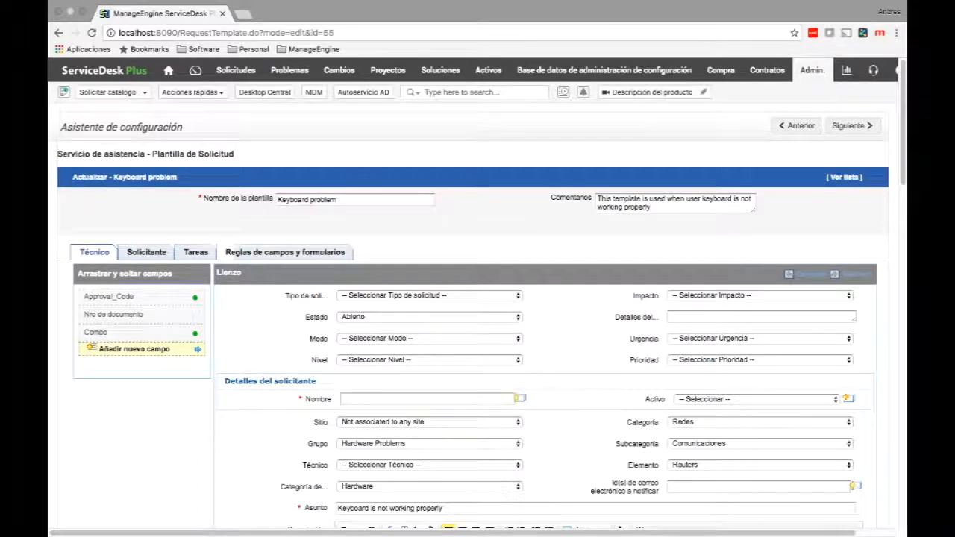
left_click(285, 252)
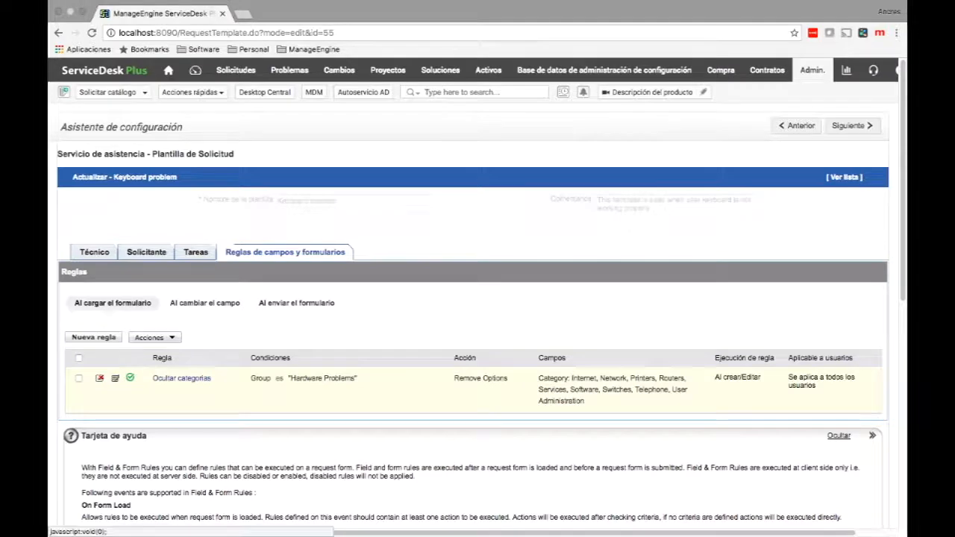
Edit the Ocultar categorias rule, keeping its on-load trigger and existing action unchanged.
left_click(115, 378)
scroll(477, 298, "down", 3)
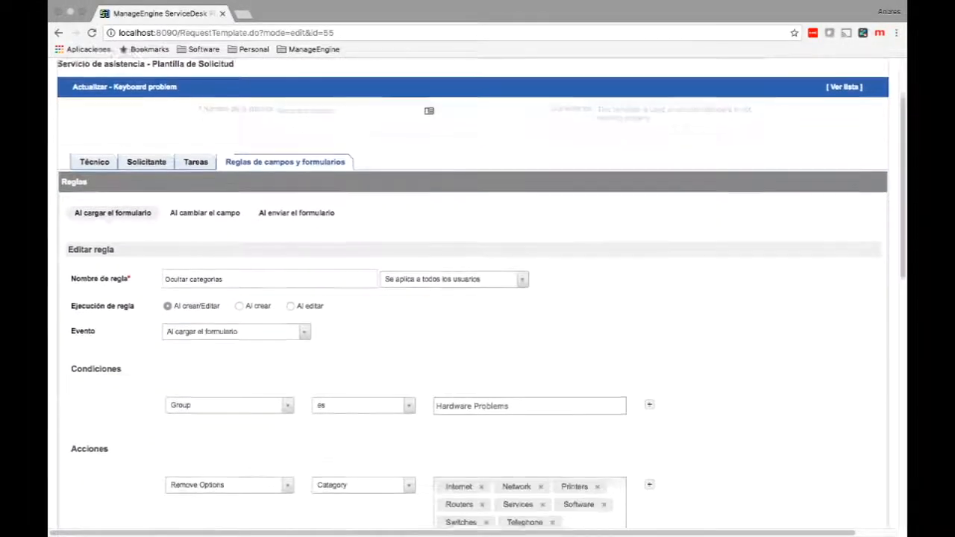
scroll(477, 298, "down", 1)
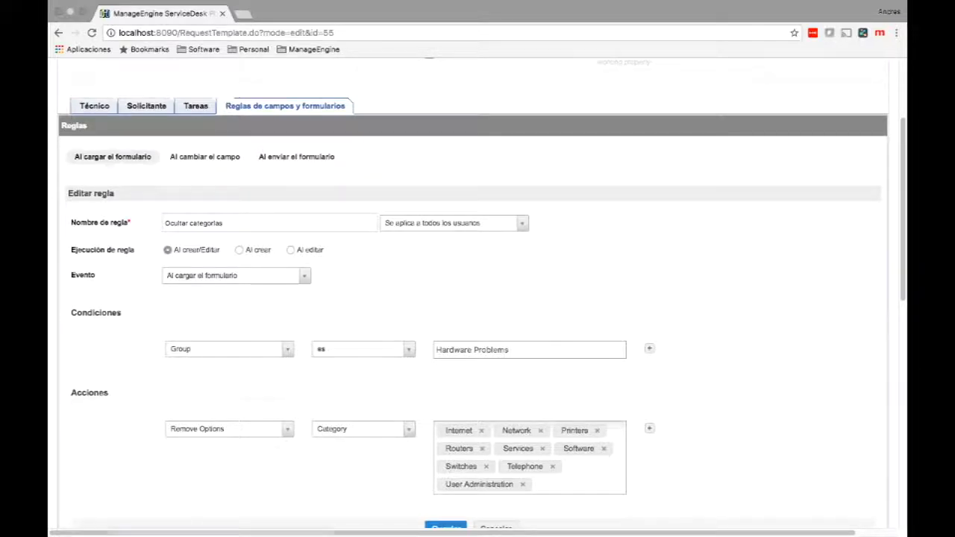
left_click(236, 276)
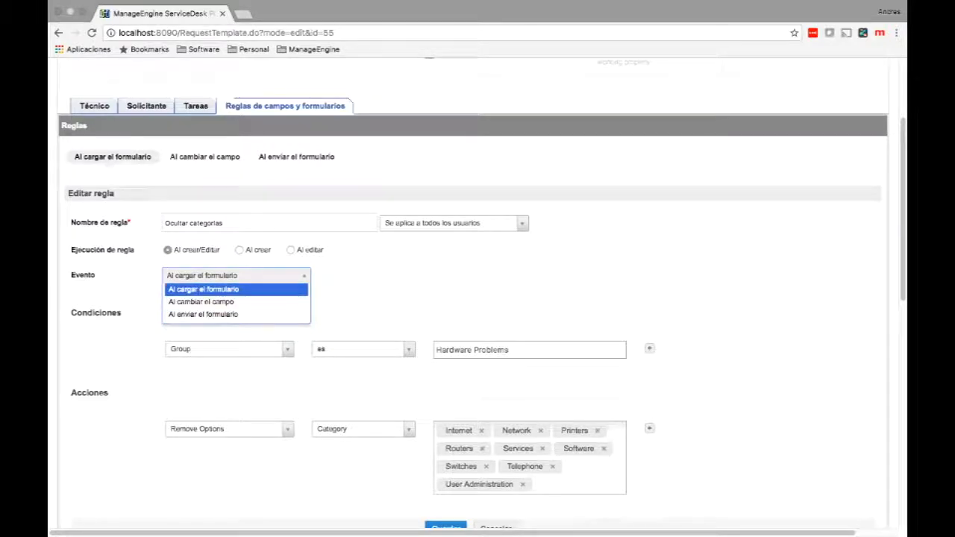
left_click(203, 290)
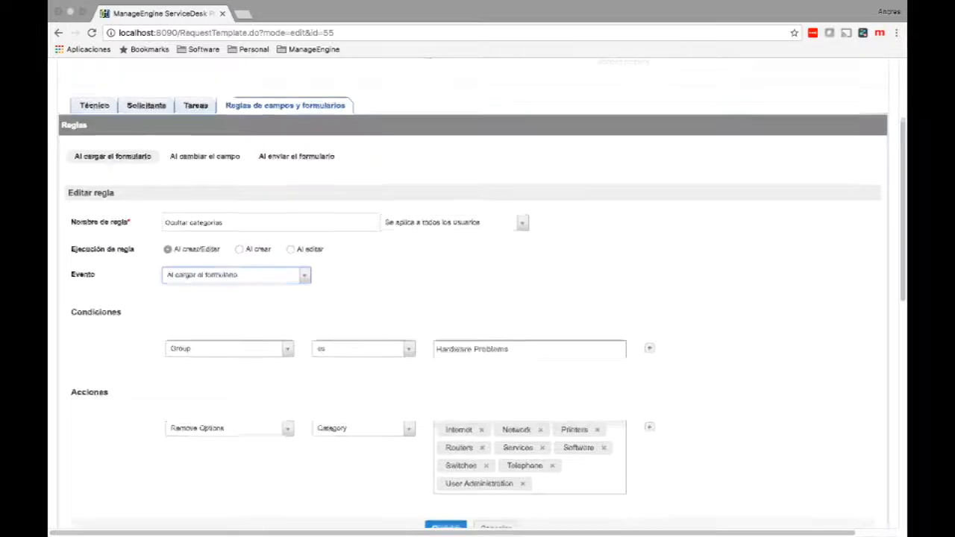
scroll(478, 298, "down", 2)
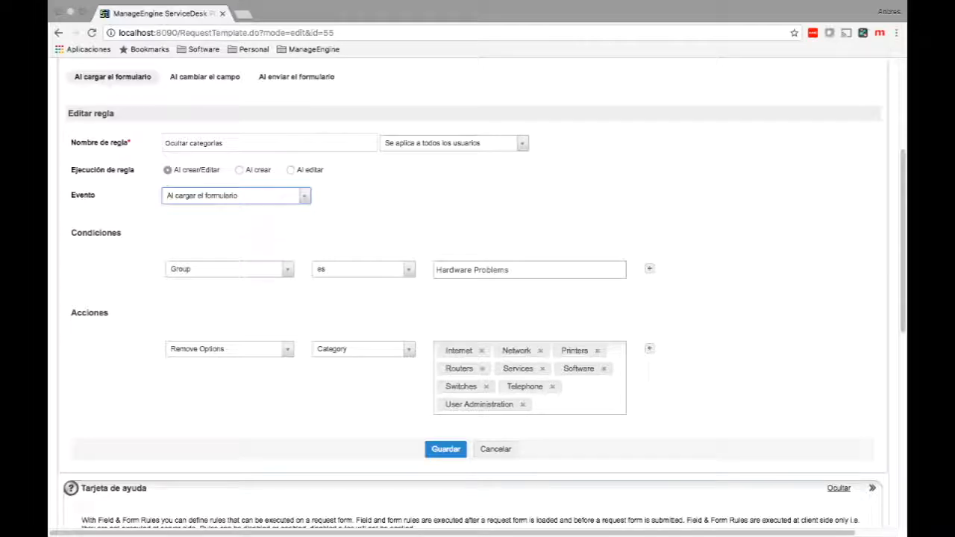
scroll(478, 298, "down", 3)
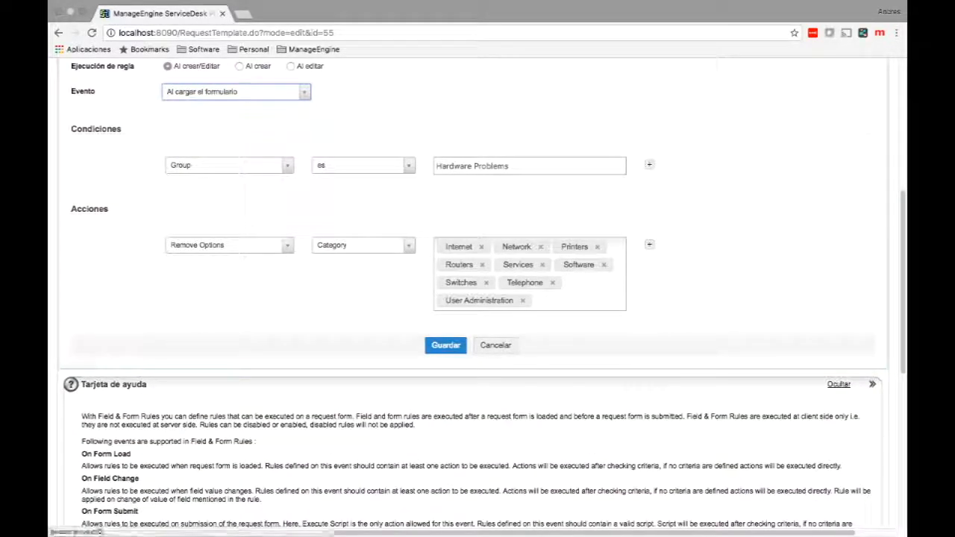
left_click(229, 244)
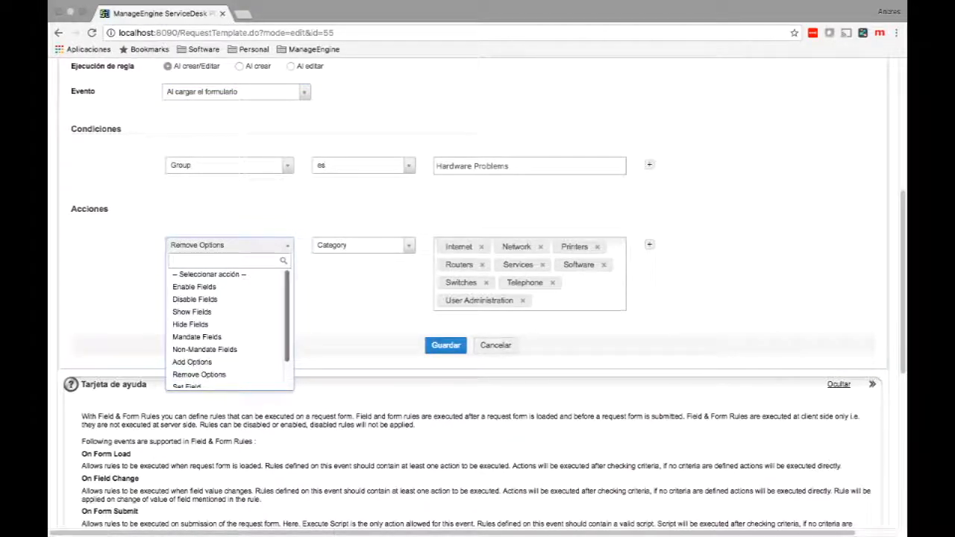
scroll(227, 328, "down", 1)
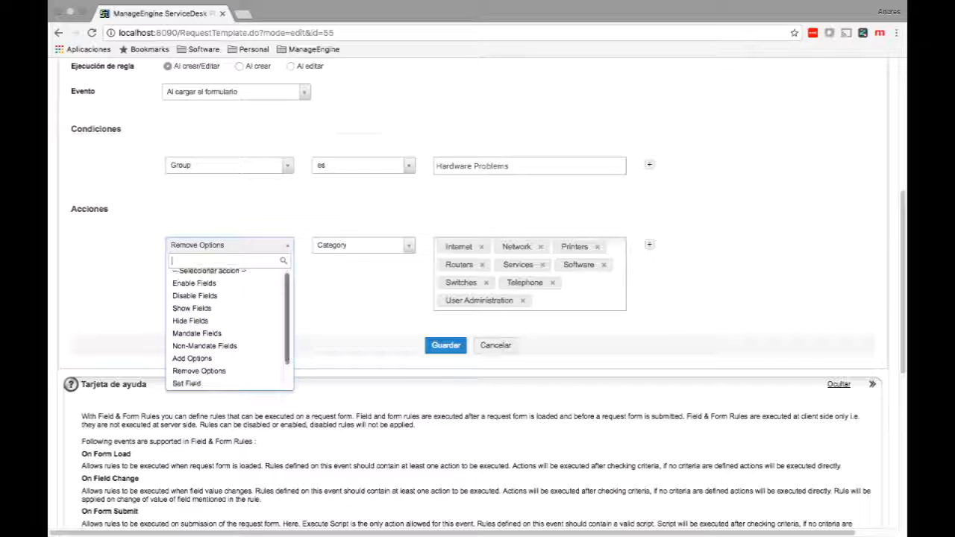
scroll(227, 328, "down", 1)
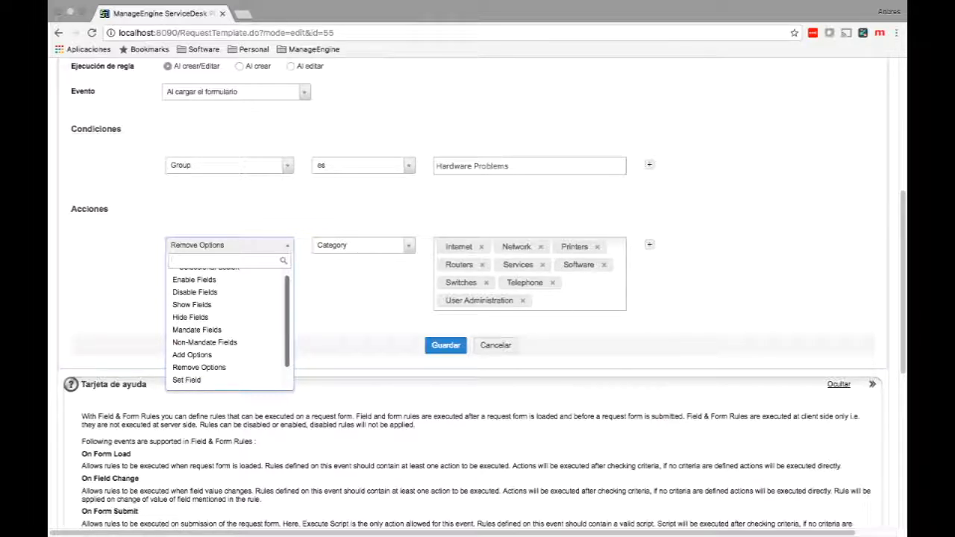
key("Escape")
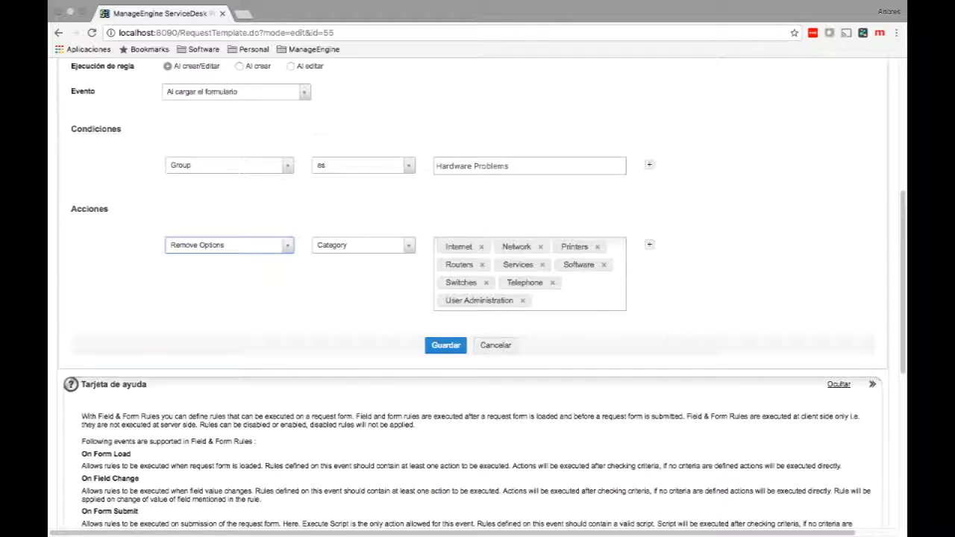
Add Redes to the rule's removed Category values and save the rule.
left_click(572, 300)
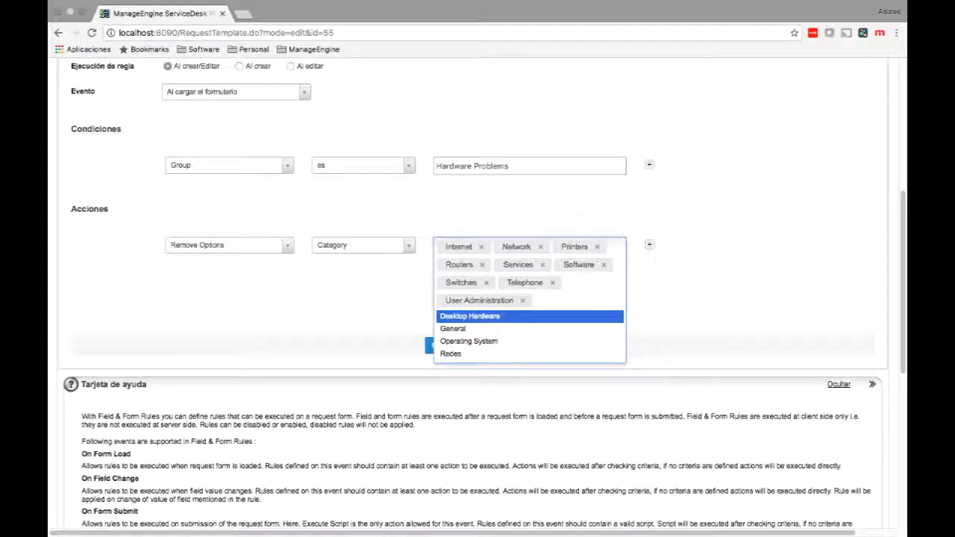
key("Down")
key("Down")
key("Down")
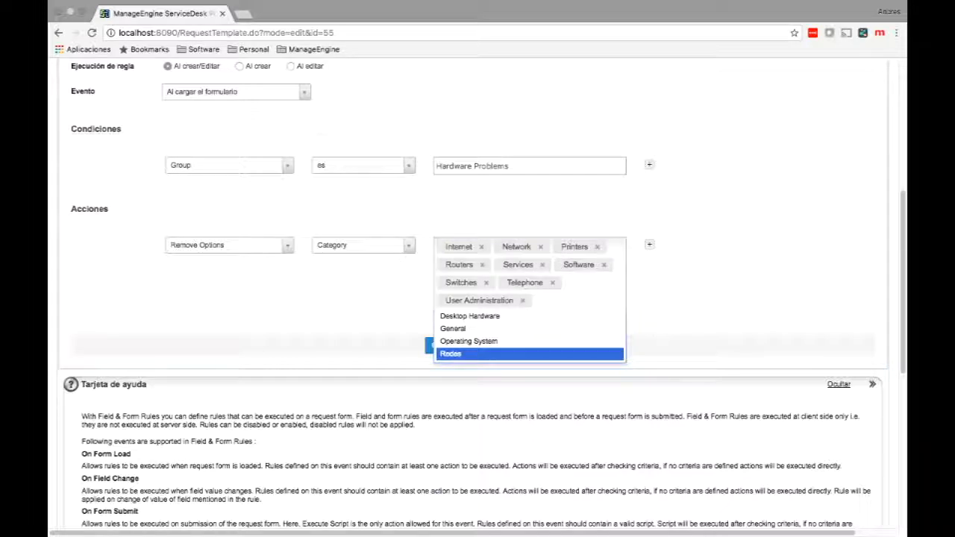
key("Return")
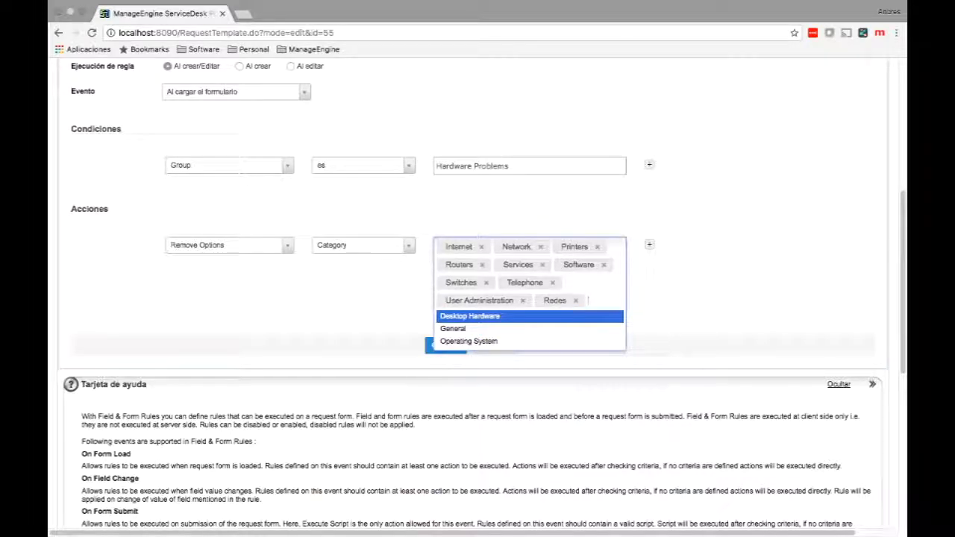
left_click(567, 359)
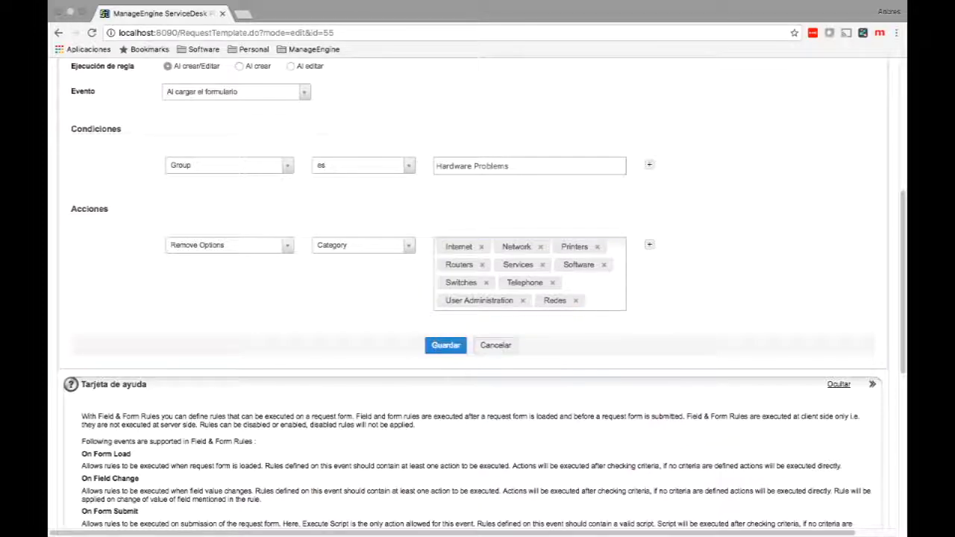
left_click(445, 345)
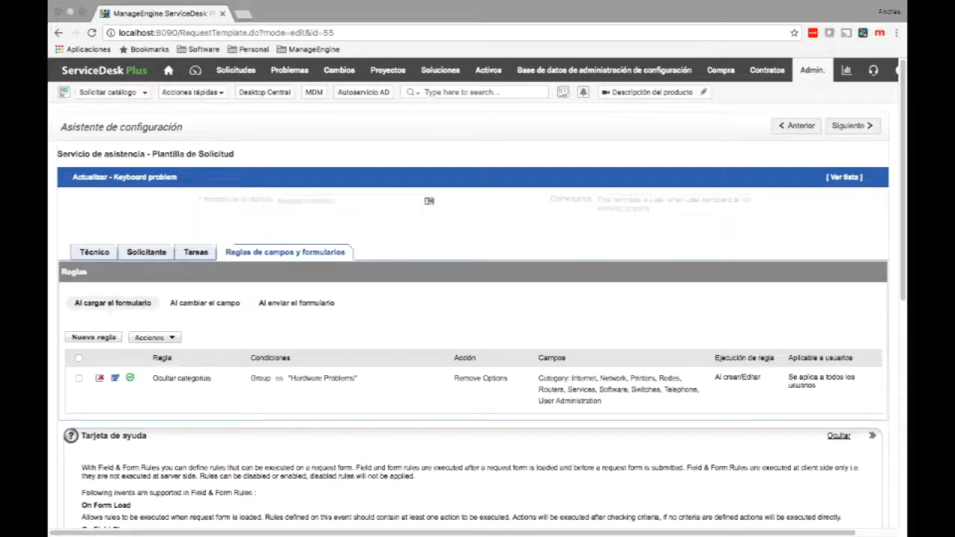
left_click(236, 70)
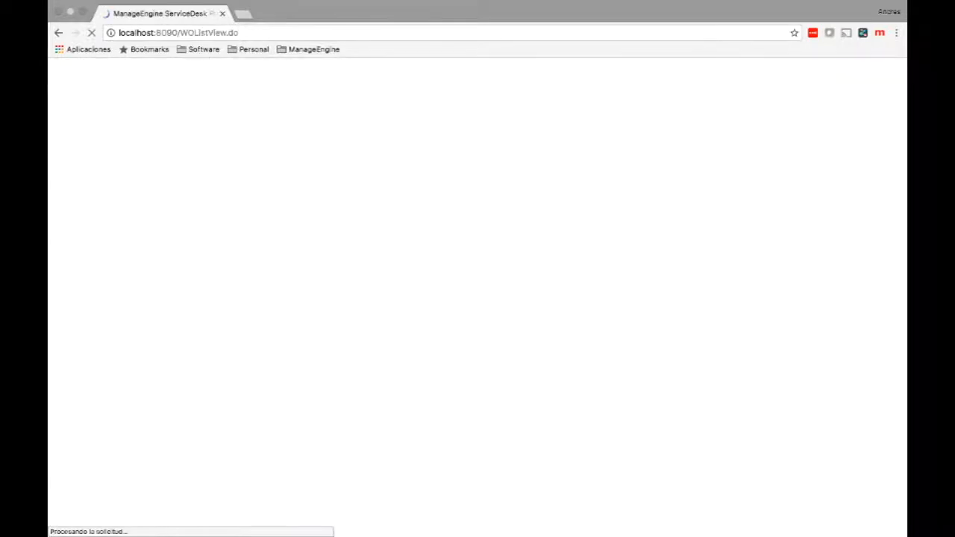
left_click(120, 142)
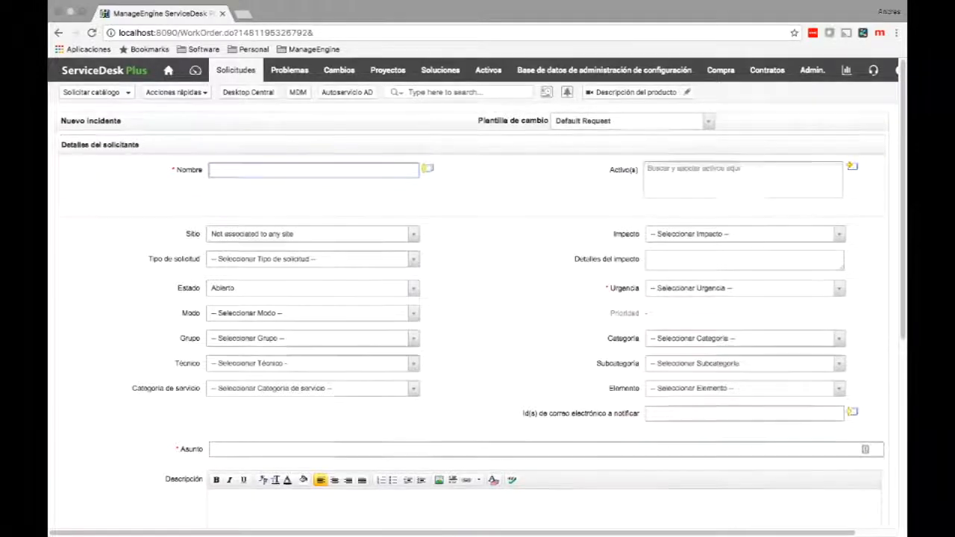
scroll(478, 272, "down", 2)
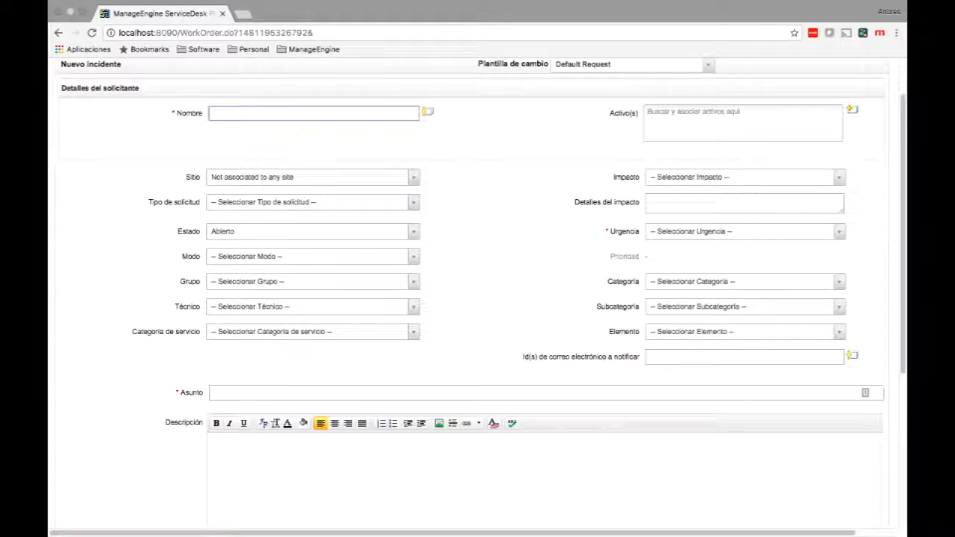
double_click(624, 256)
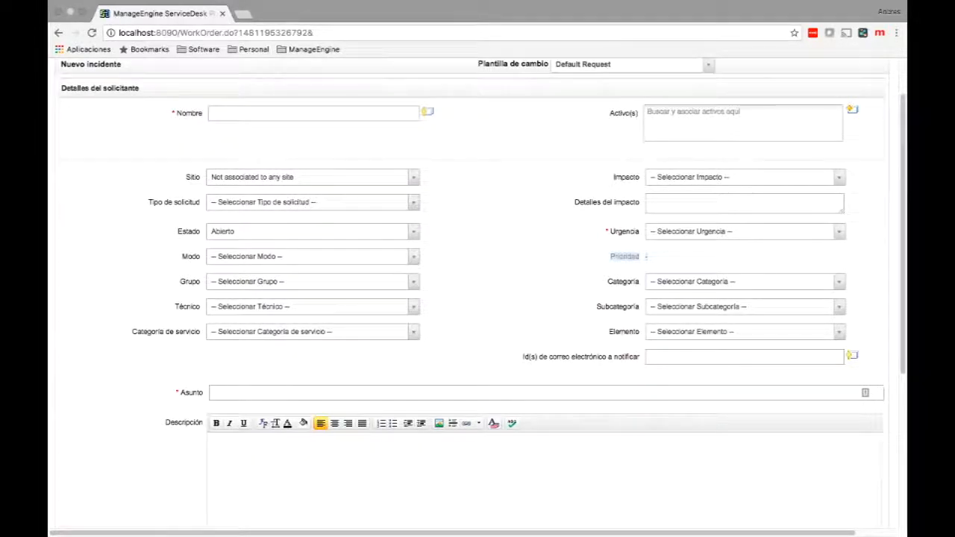
left_click(624, 256)
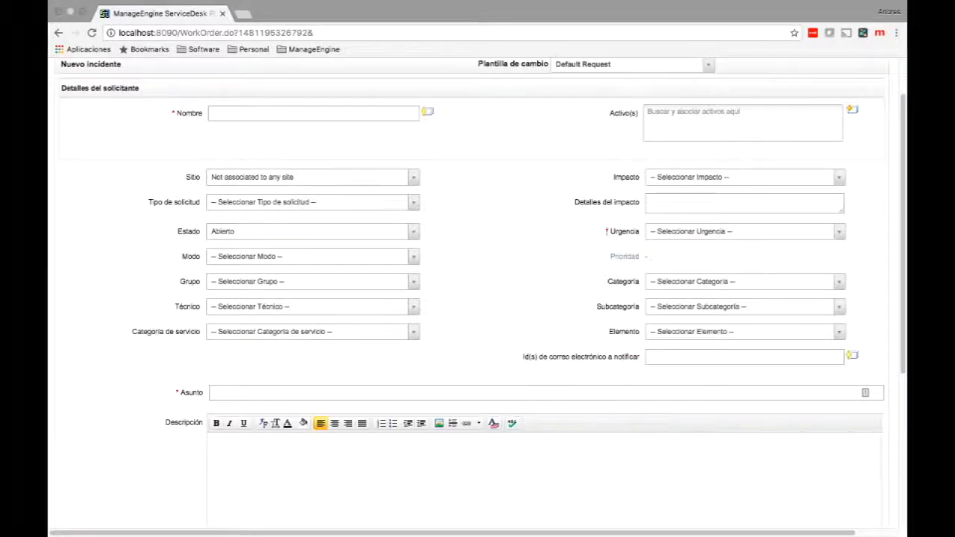
scroll(477, 299, "down", 1)
scroll(478, 299, "up", 1)
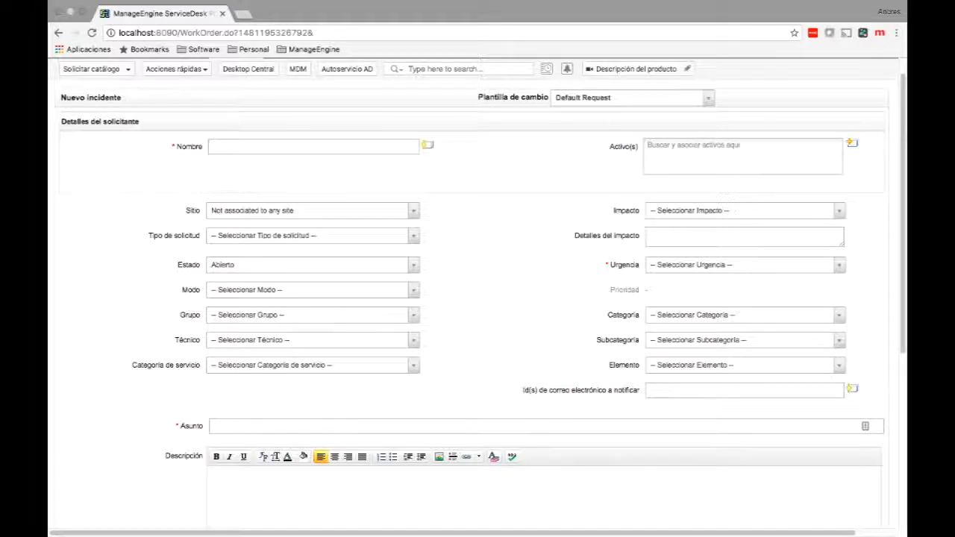
scroll(478, 299, "down", 4)
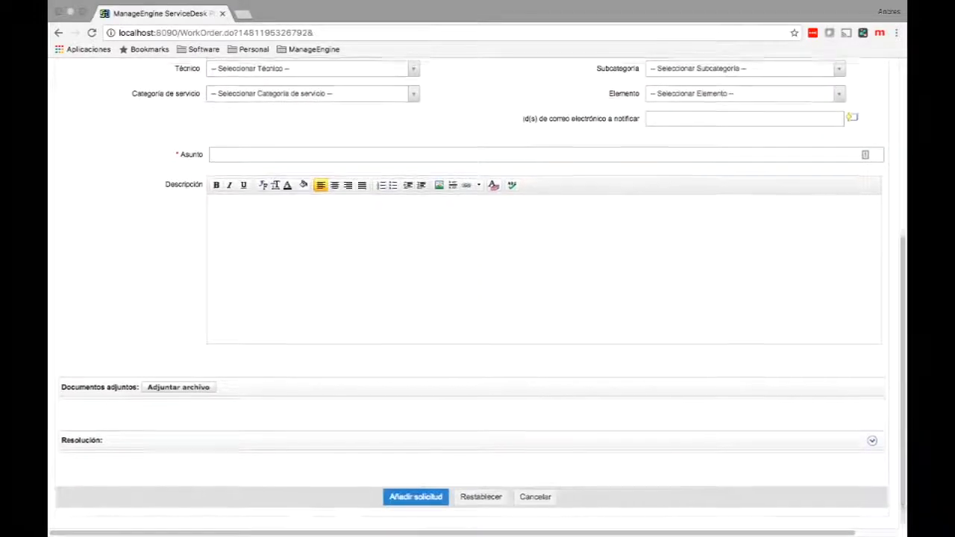
scroll(478, 298, "up", 3)
scroll(478, 298, "up", 3)
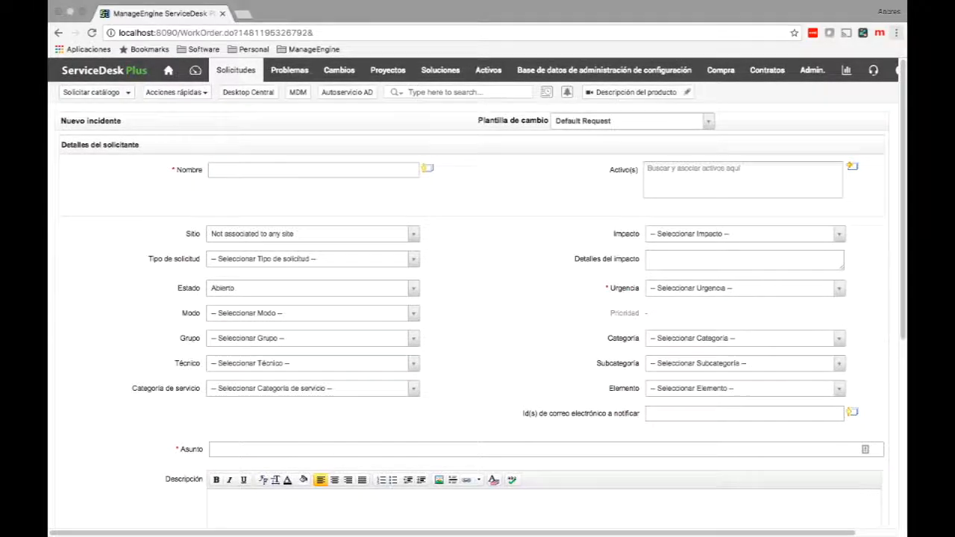
left_click(896, 32)
left_click(787, 70)
Open localhost:8090 in the private window, sign in with the guest requester credentials, and show the template catalog.
type("localhost:8090")
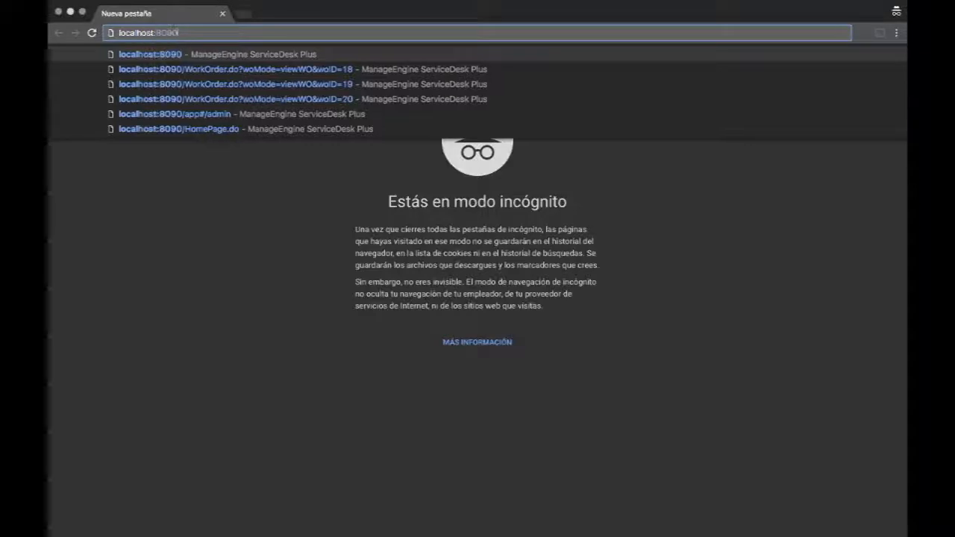
key("Return")
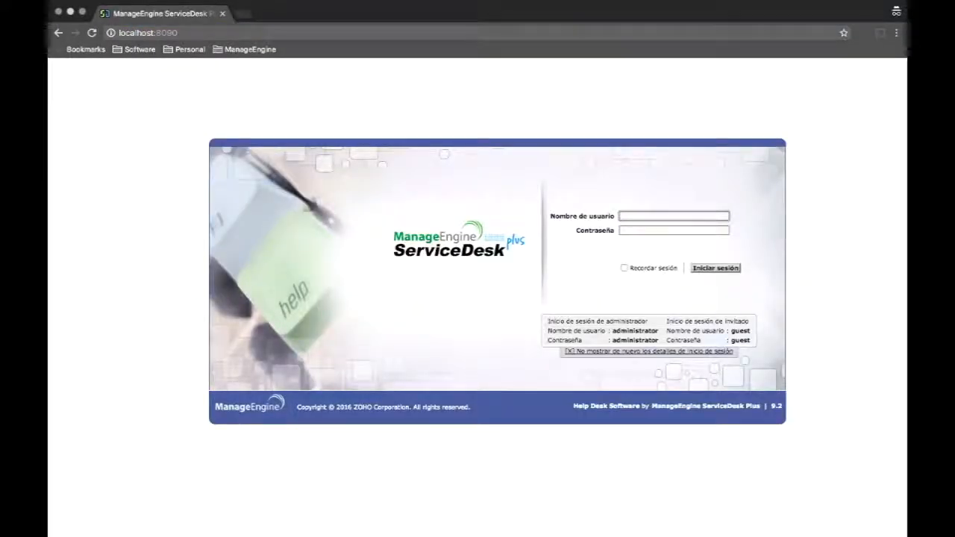
type("guest")
key("Tab")
type("guest")
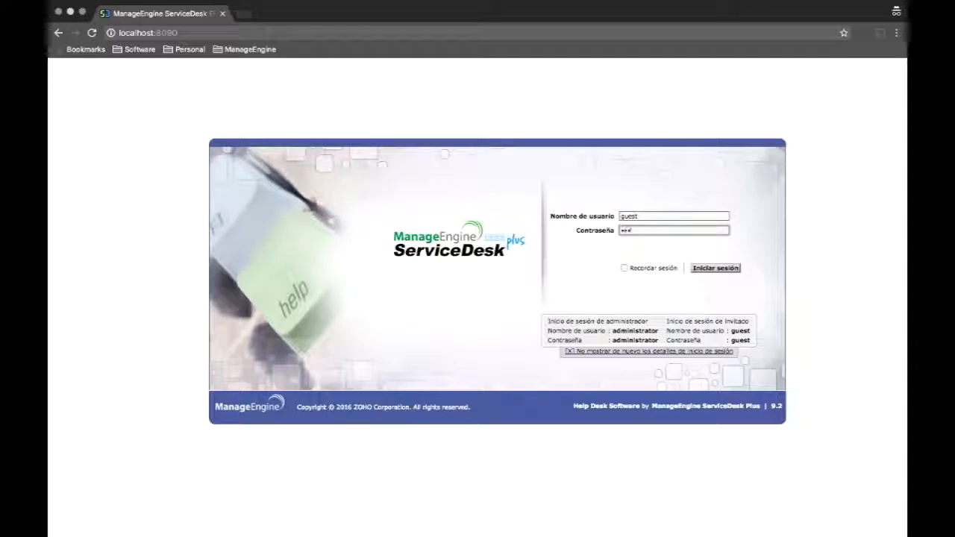
key("Return")
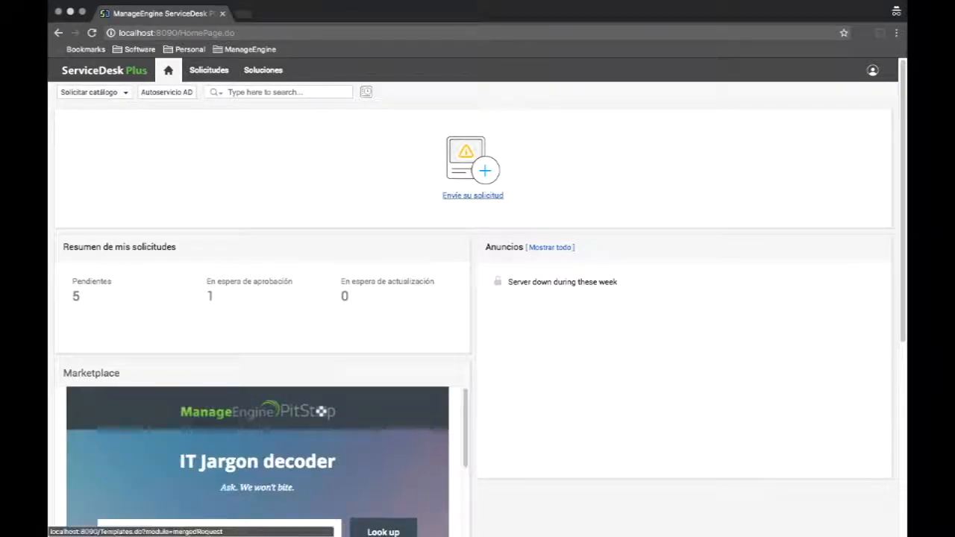
left_click(472, 195)
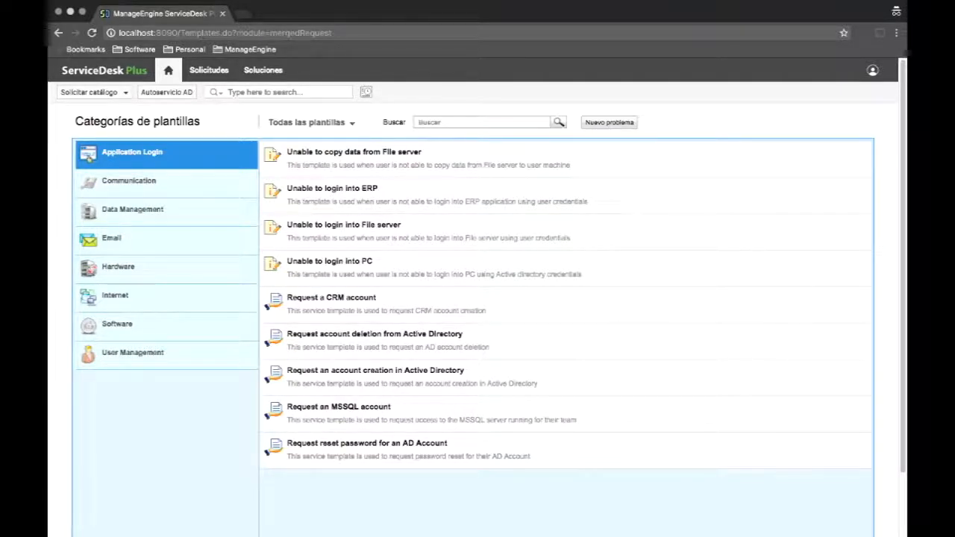
Start a new problem request and browse its Categoría options without choosing one.
left_click(608, 122)
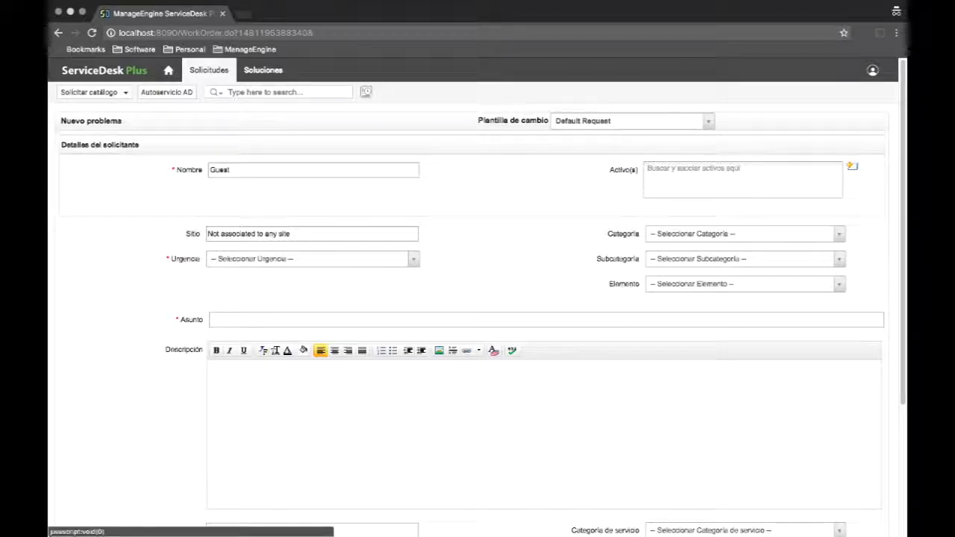
scroll(478, 299, "down", 3)
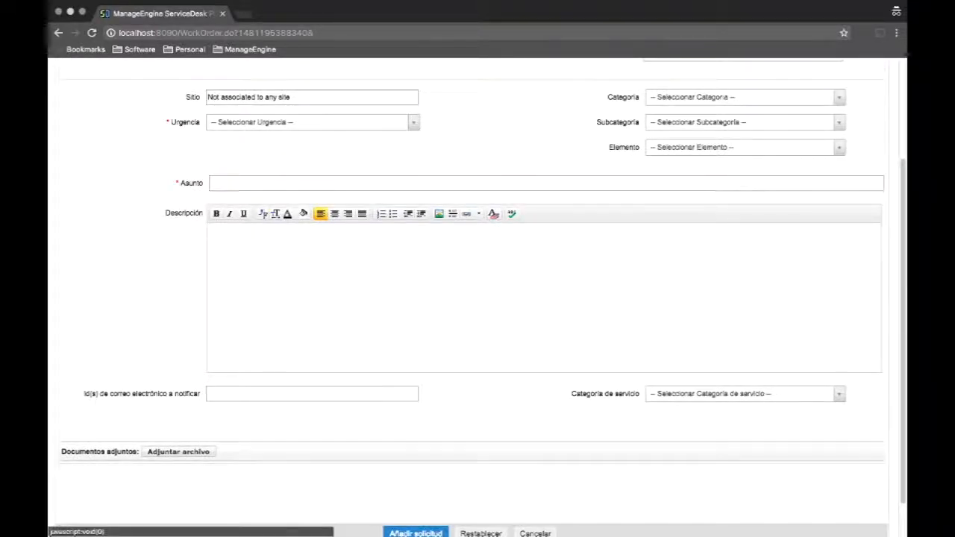
scroll(478, 299, "down", 1)
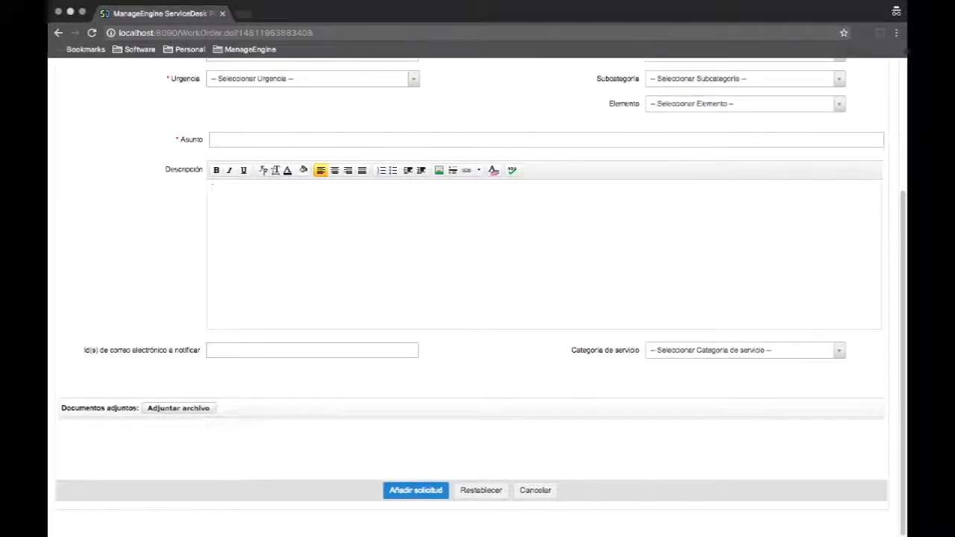
scroll(478, 298, "up", 4)
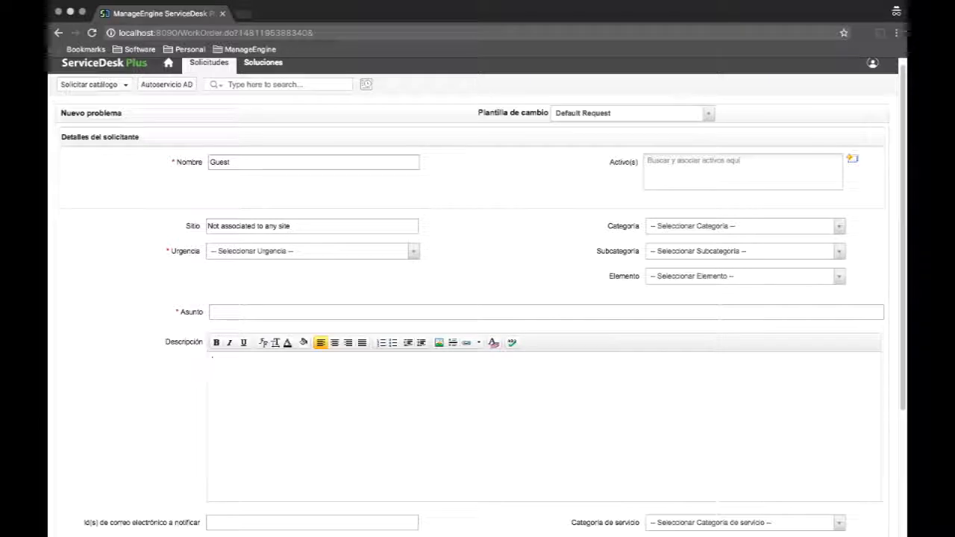
left_click(744, 225)
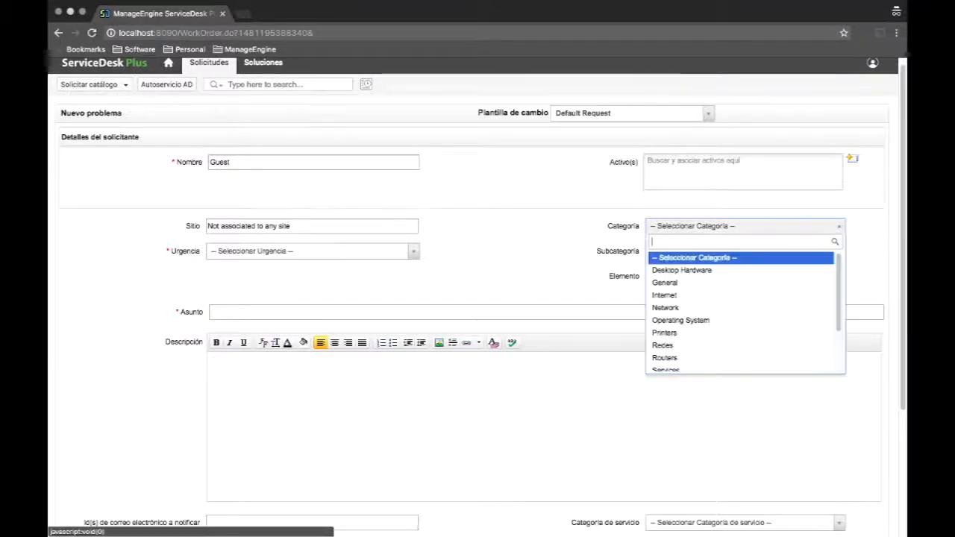
scroll(738, 320, "down", 5)
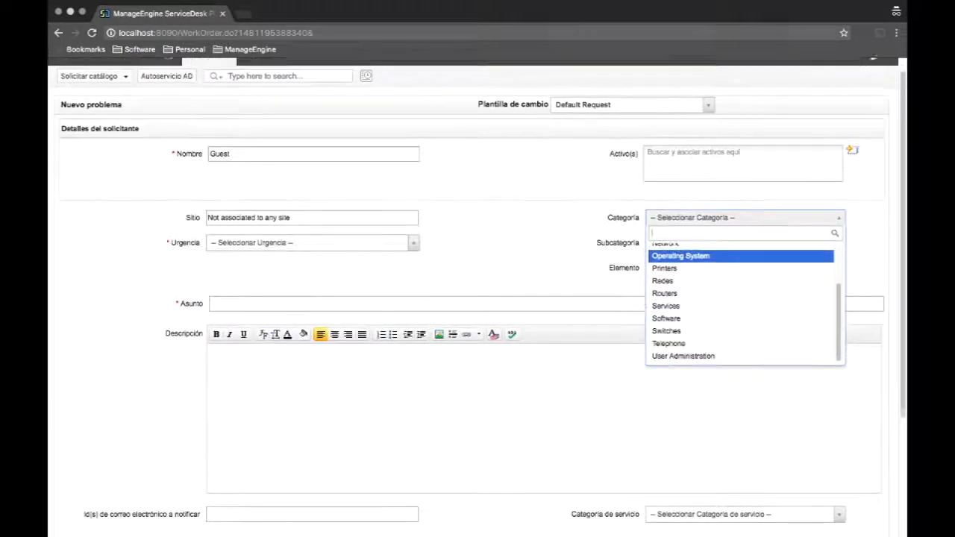
scroll(739, 319, "up", 5)
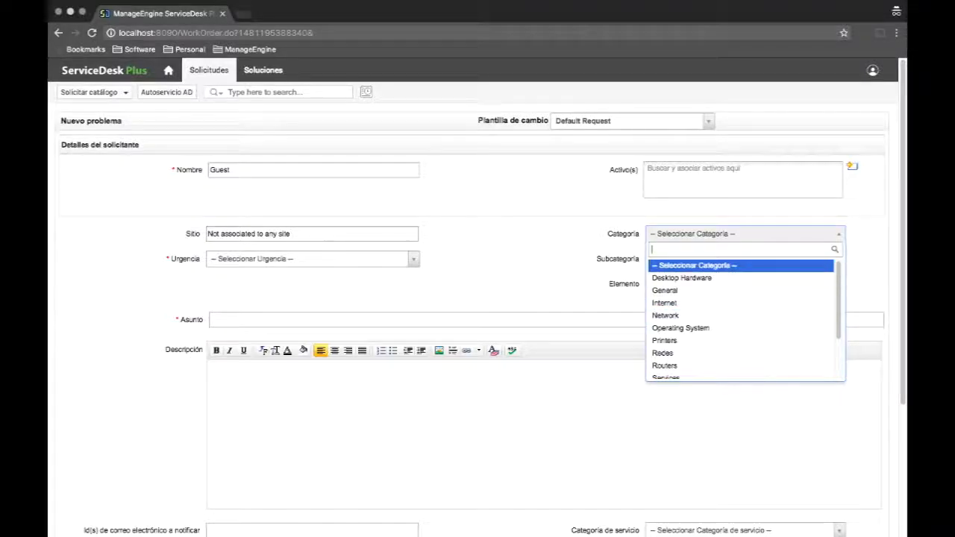
left_click(695, 266)
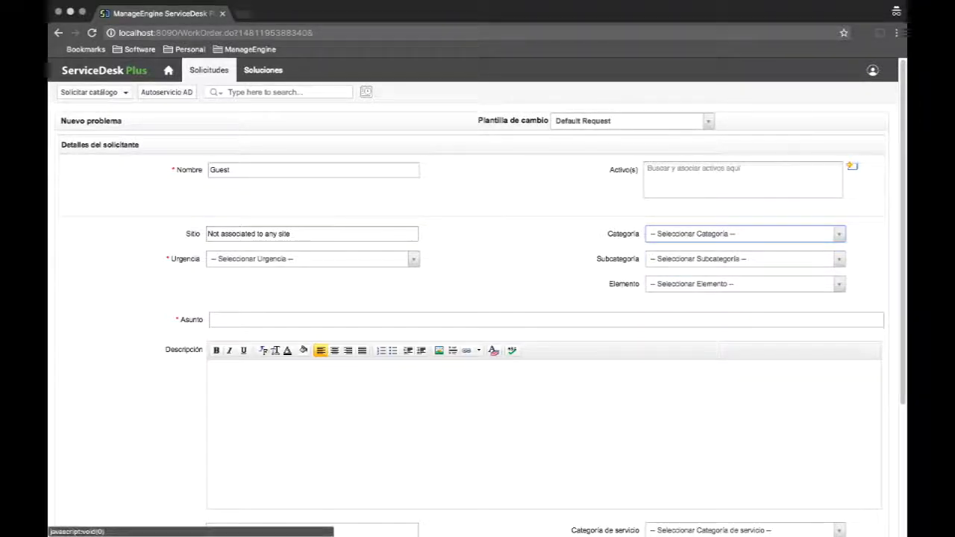
left_click(633, 120)
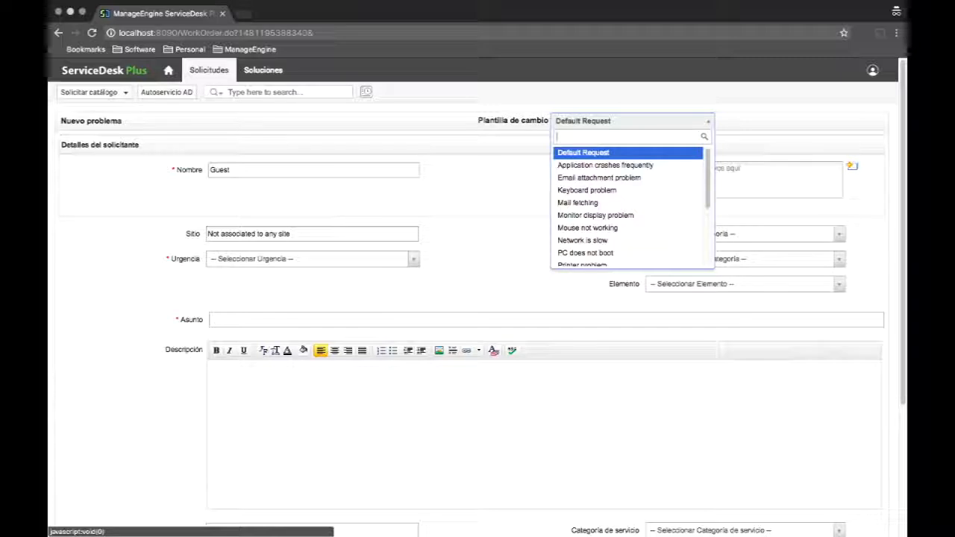
Apply the Keyboard problem template and submit the request 'Keyboard is not working properly'.
key("Down")
key("Down")
key("Down")
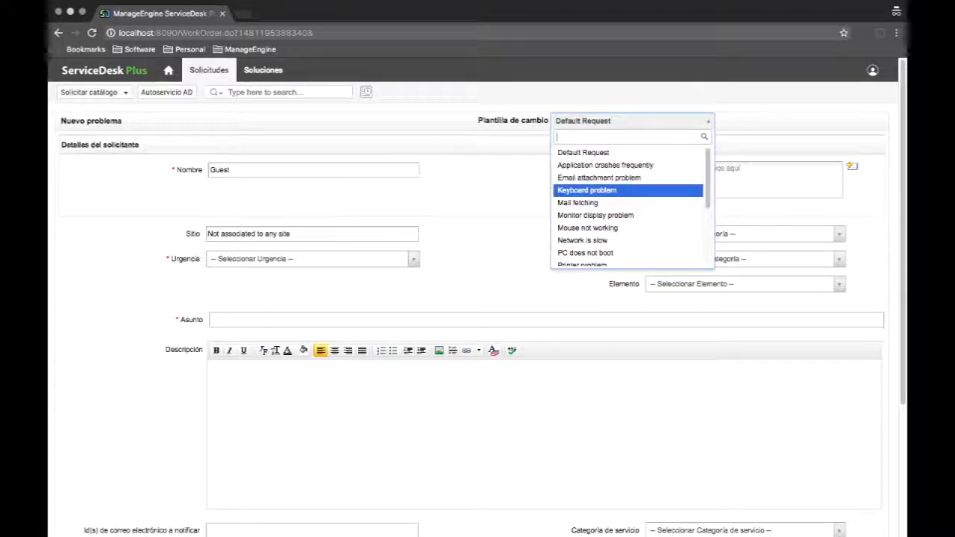
key("Return")
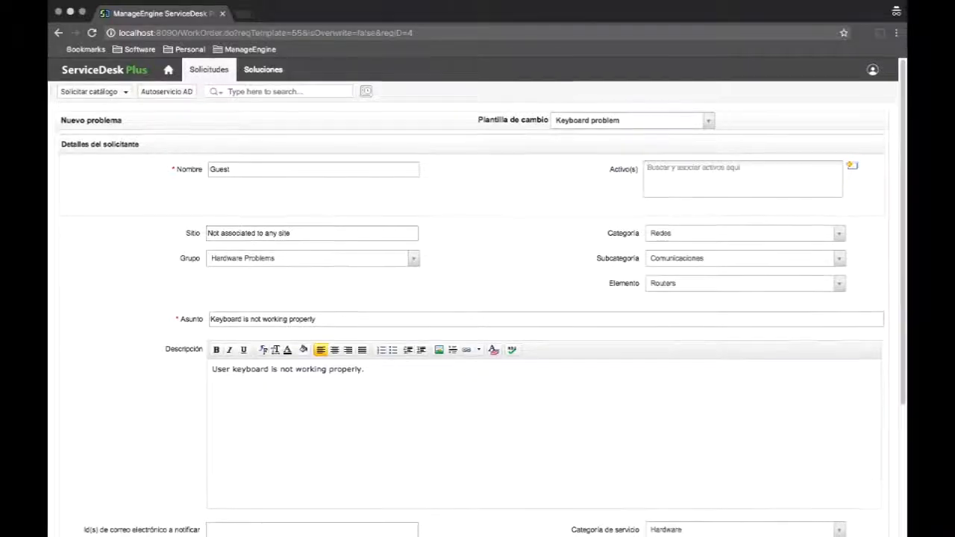
scroll(477, 298, "down", 5)
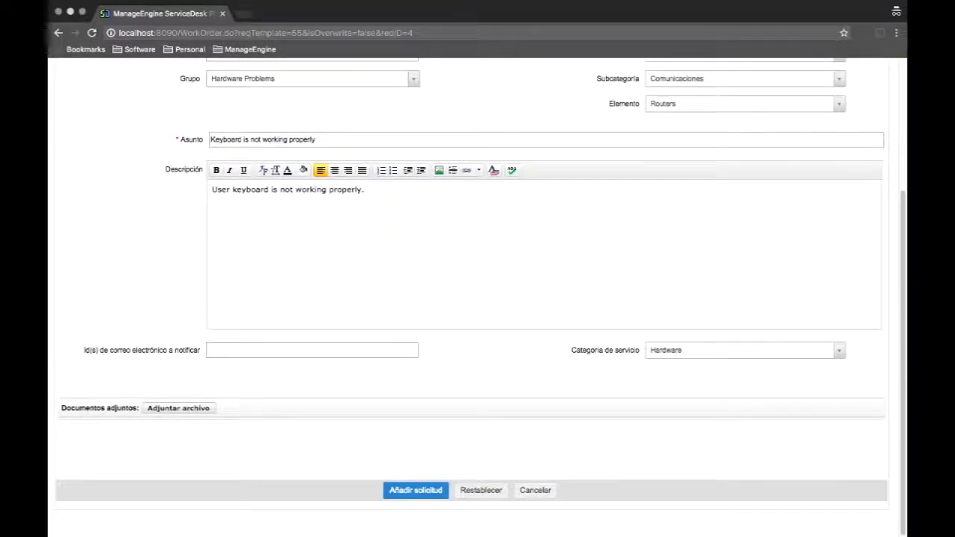
left_click(415, 490)
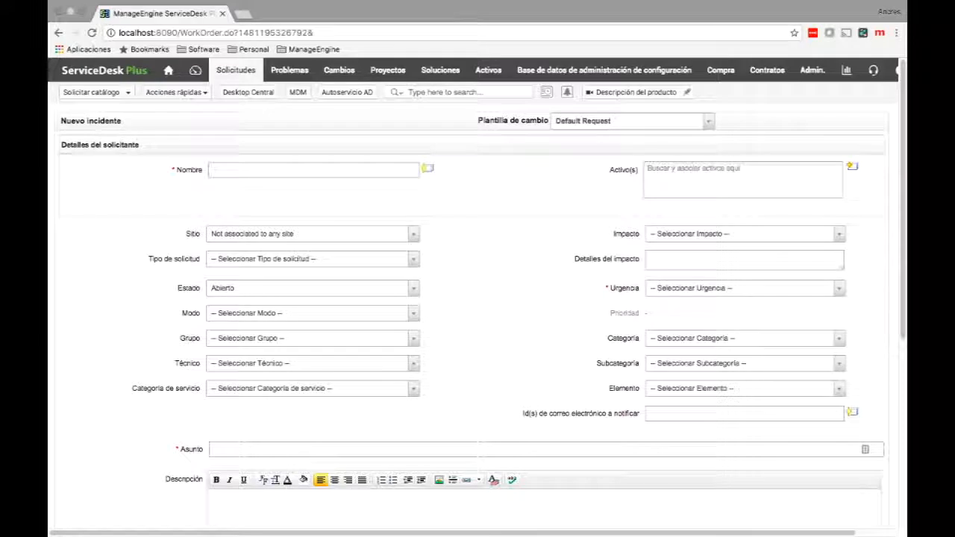
In the admin window, go to Admin settings and choose Plantilla de Respuesta.
left_click(811, 69)
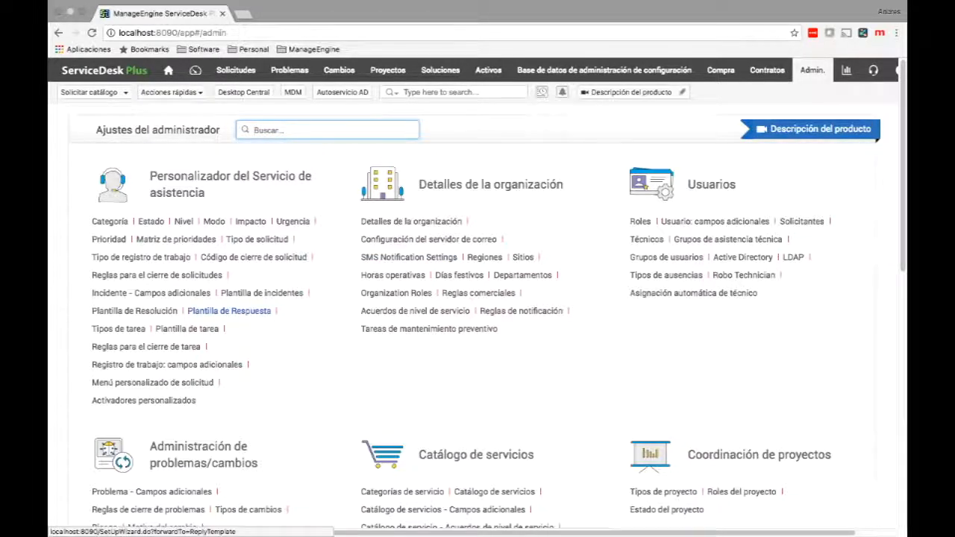
left_click(229, 310)
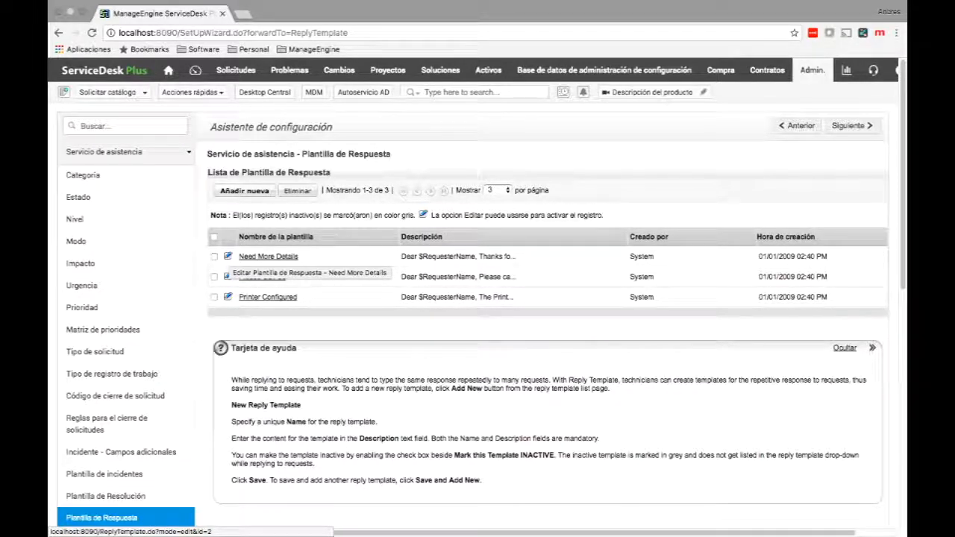
In the Need More Details reply, add $Category and $RequesterMail on new lines after the details paragraph.
left_click(228, 256)
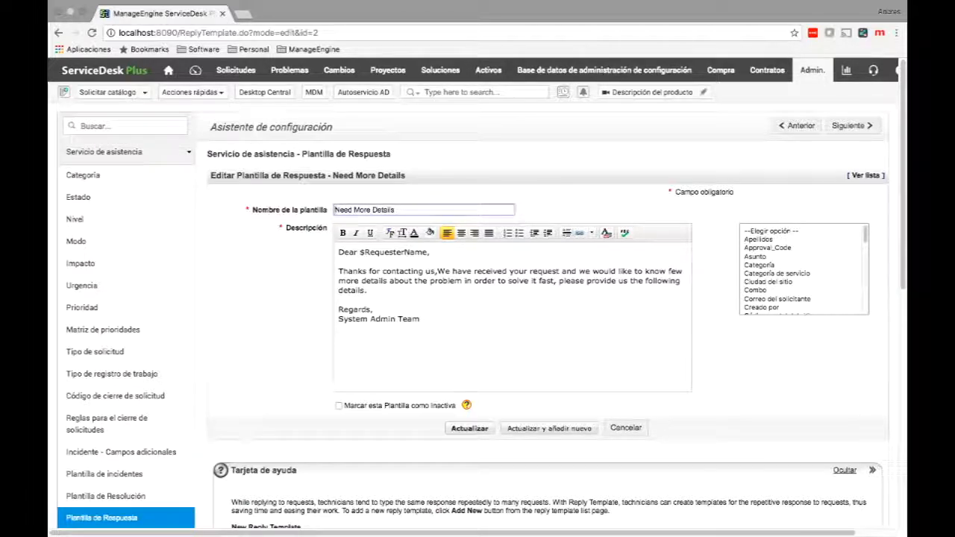
left_click_drag(367, 291, 338, 272)
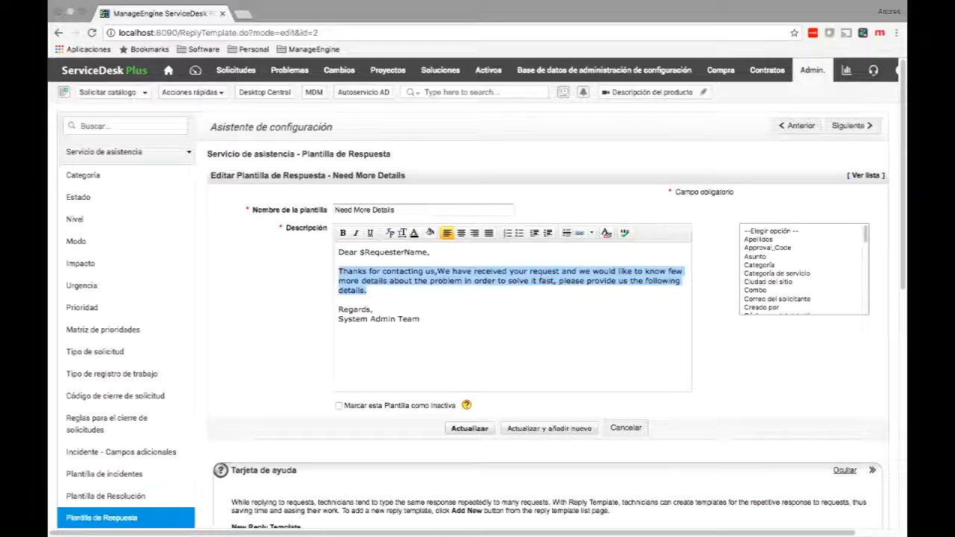
left_click(366, 290)
key("Return")
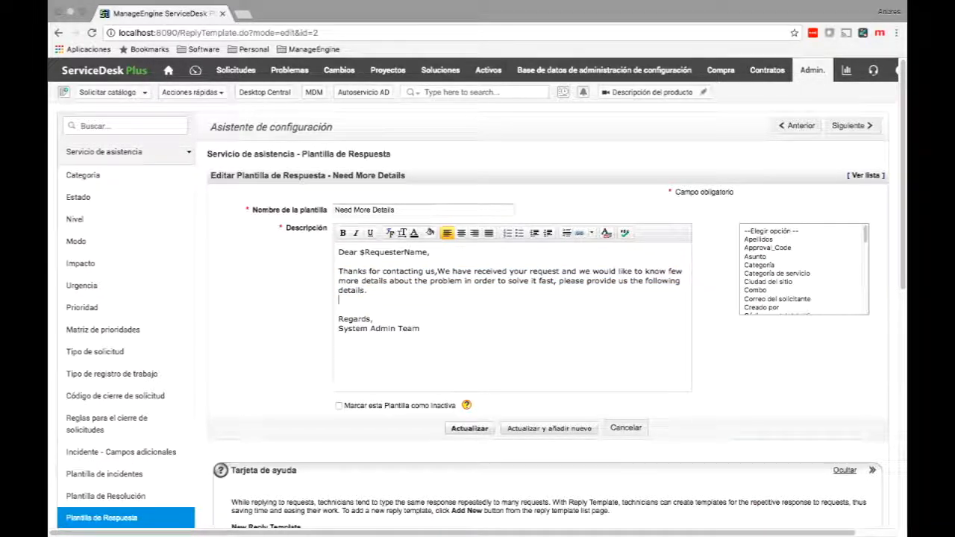
left_click(758, 265)
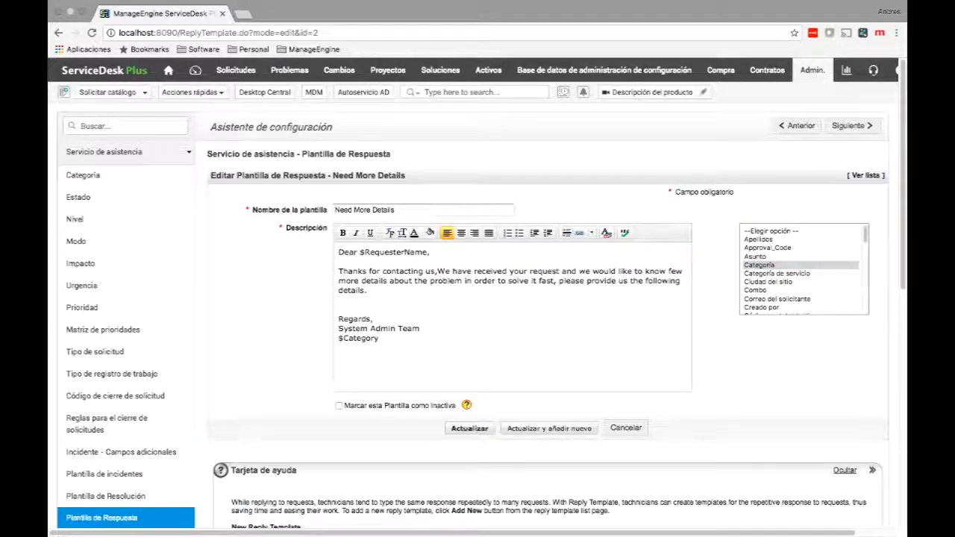
key("Return")
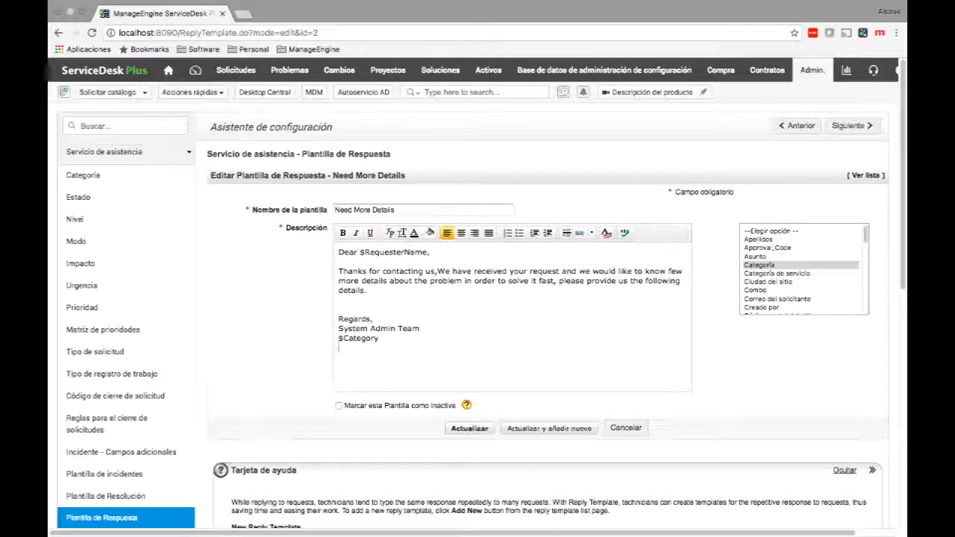
left_click(777, 300)
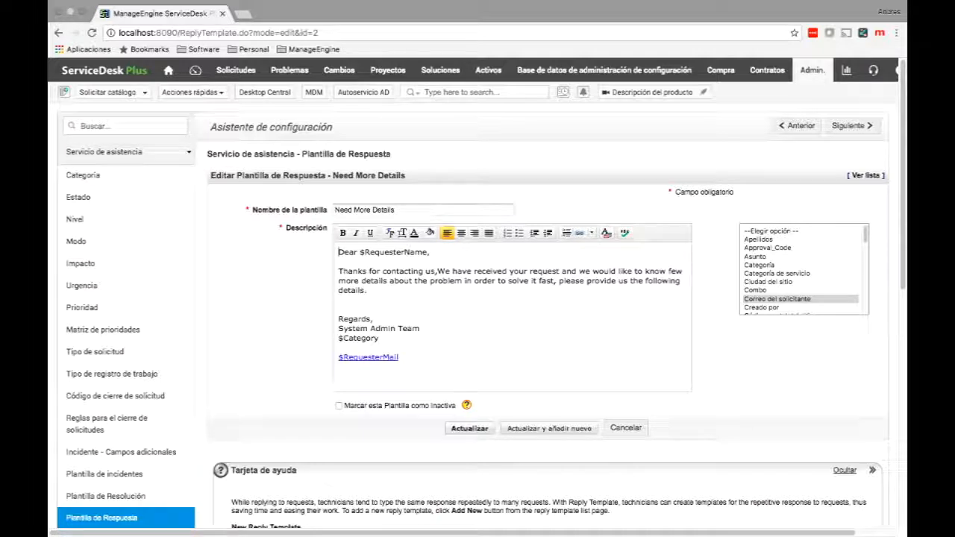
key("Return")
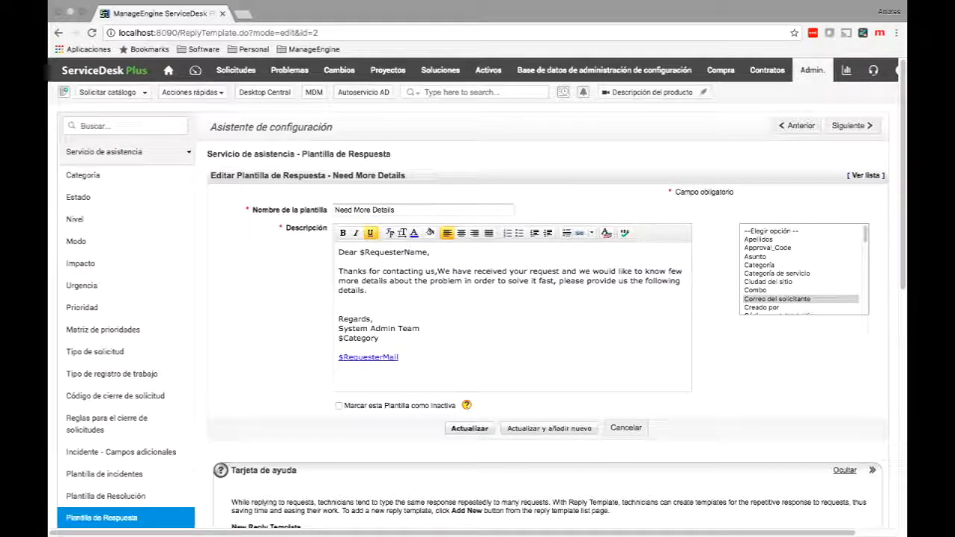
Insert the $Group variable, then cancel the reply template edit.
scroll(804, 268, "down", 5)
scroll(804, 268, "down", 1)
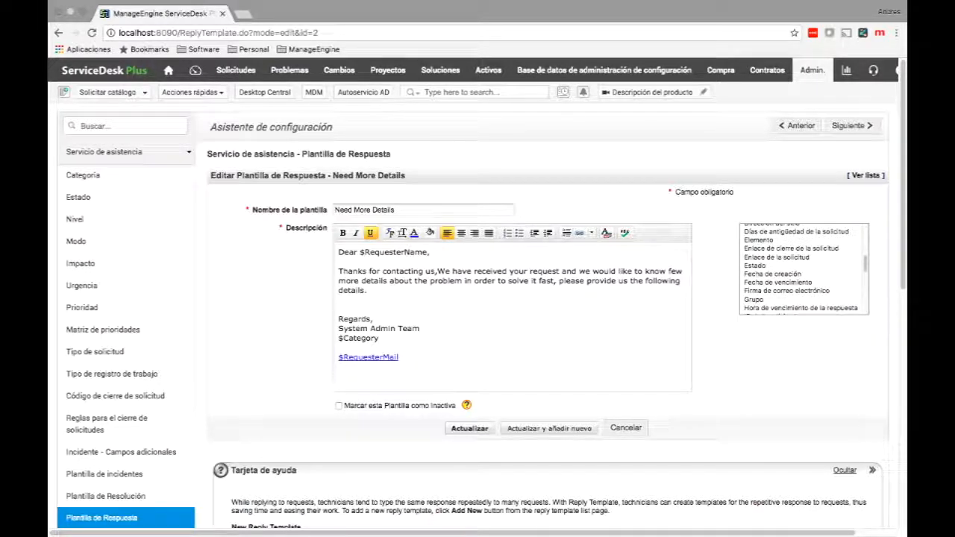
left_click(769, 299)
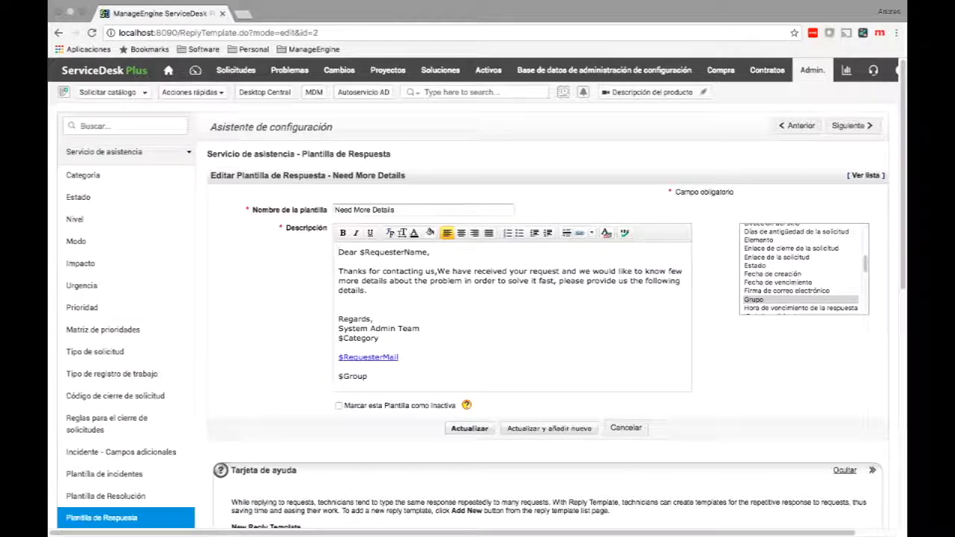
left_click(625, 427)
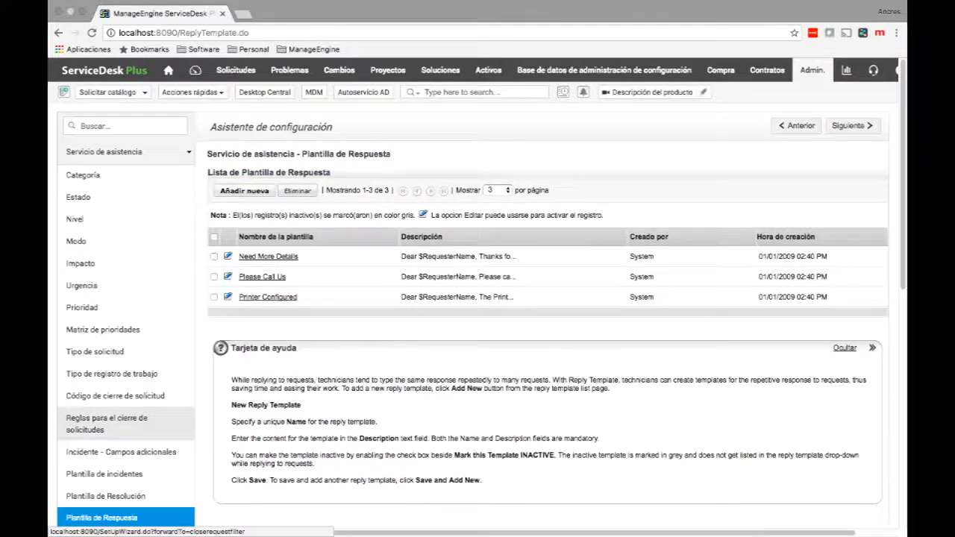
Confirm no resolution templates exist, discard a new one, then open the nine task templates.
scroll(127, 425, "down", 3)
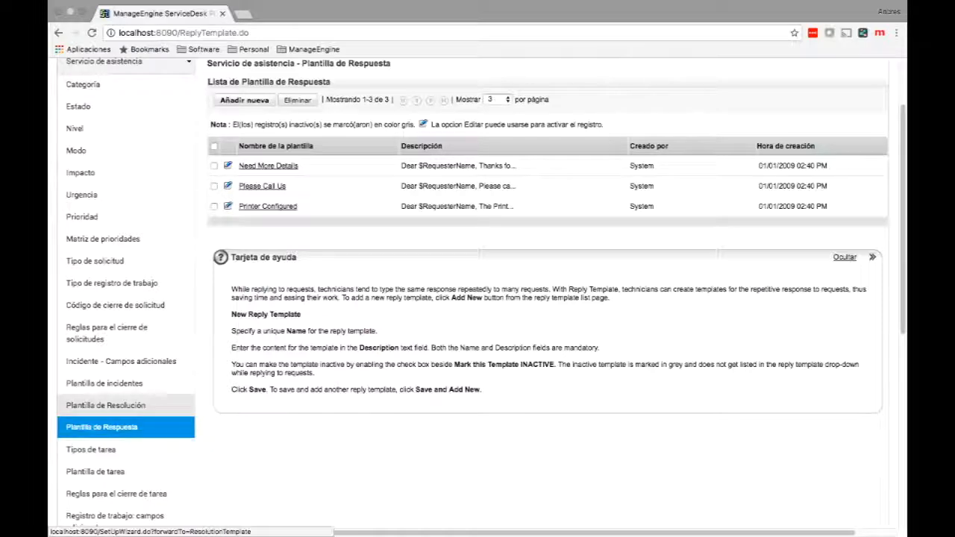
left_click(105, 405)
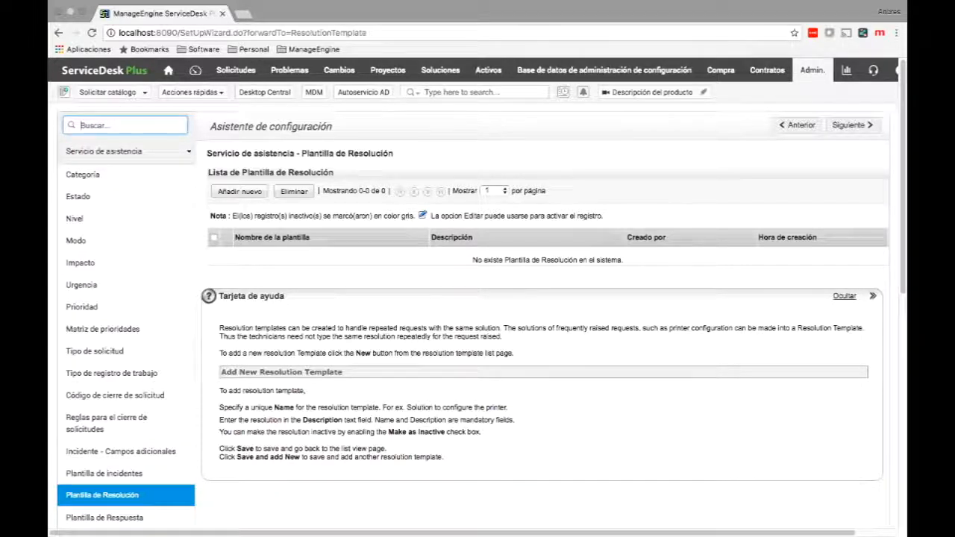
left_click(239, 191)
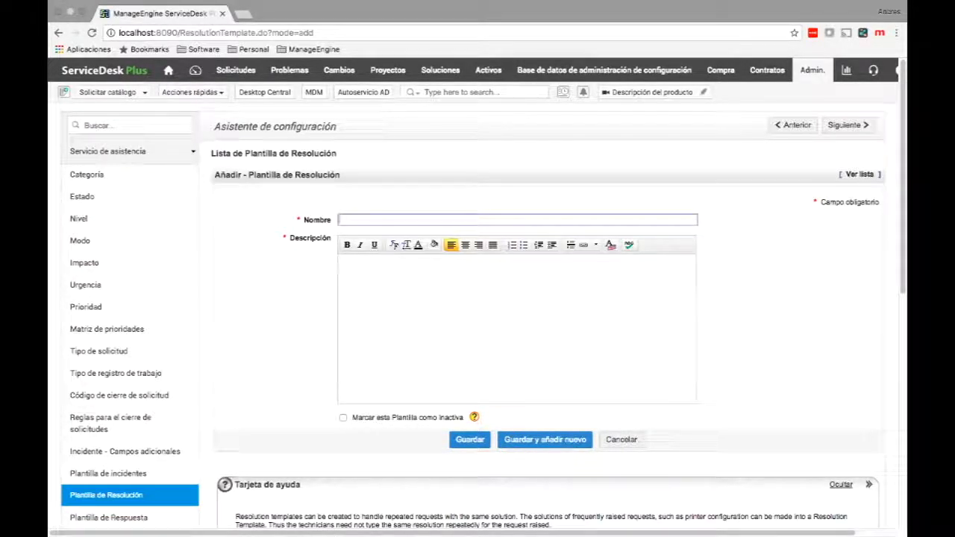
left_click(621, 440)
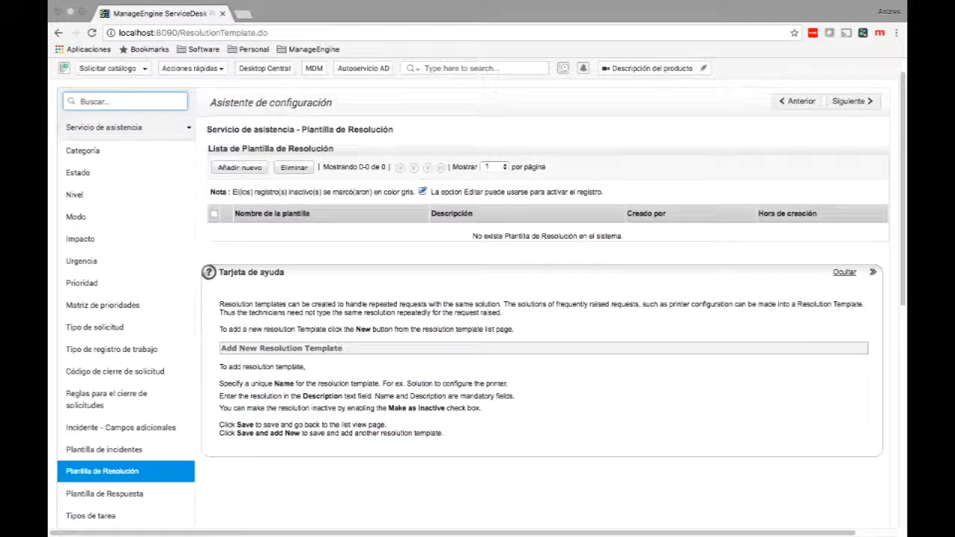
scroll(477, 291, "down", 2)
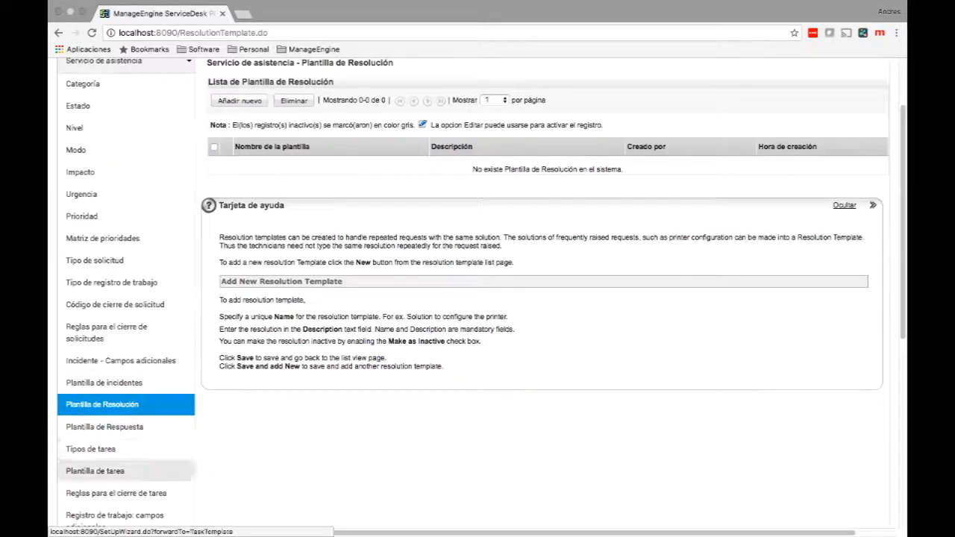
left_click(95, 470)
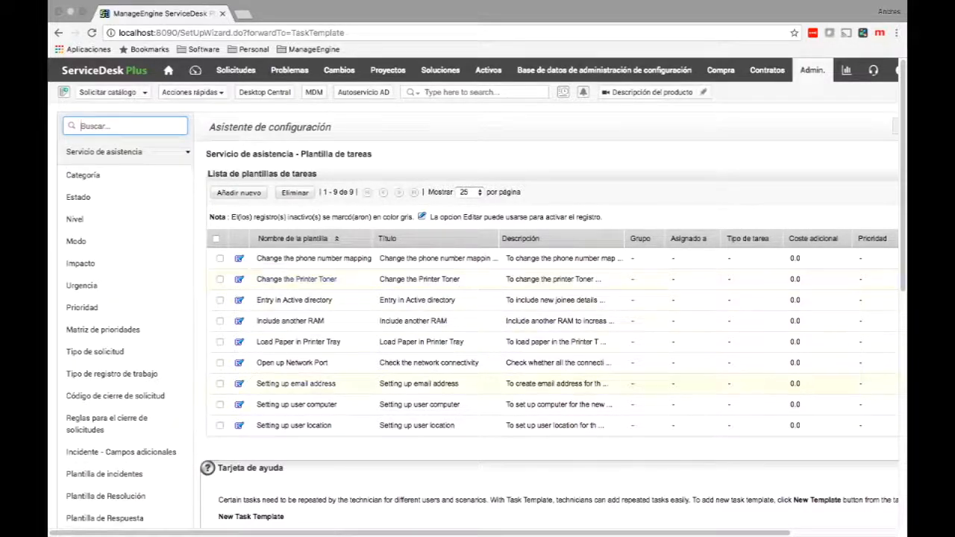
Save the Setting up email address task template unchanged and move to the Solicitudes request list.
left_click(297, 384)
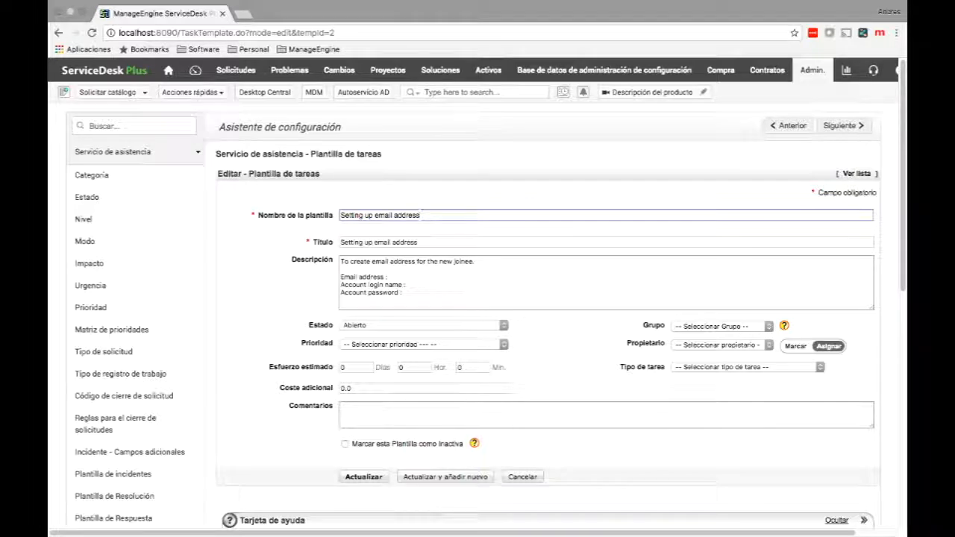
key("Return")
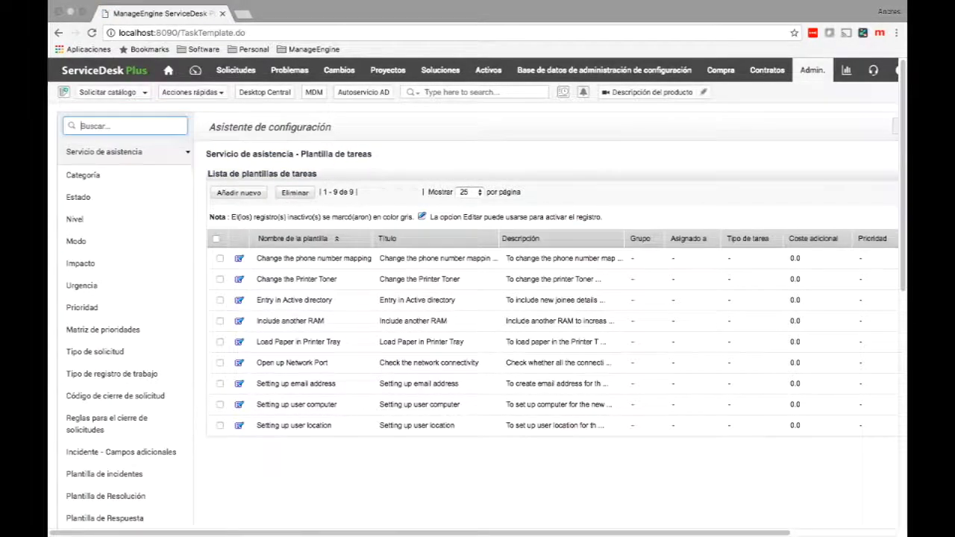
left_click(235, 70)
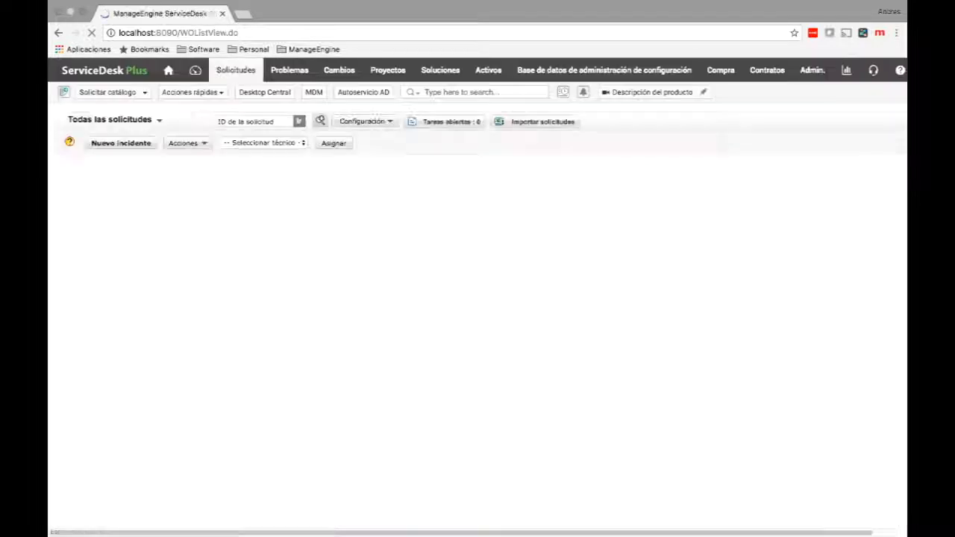
Add the Setting up email address template as a task on request 35, Keyboard is not working properly.
left_click(258, 184)
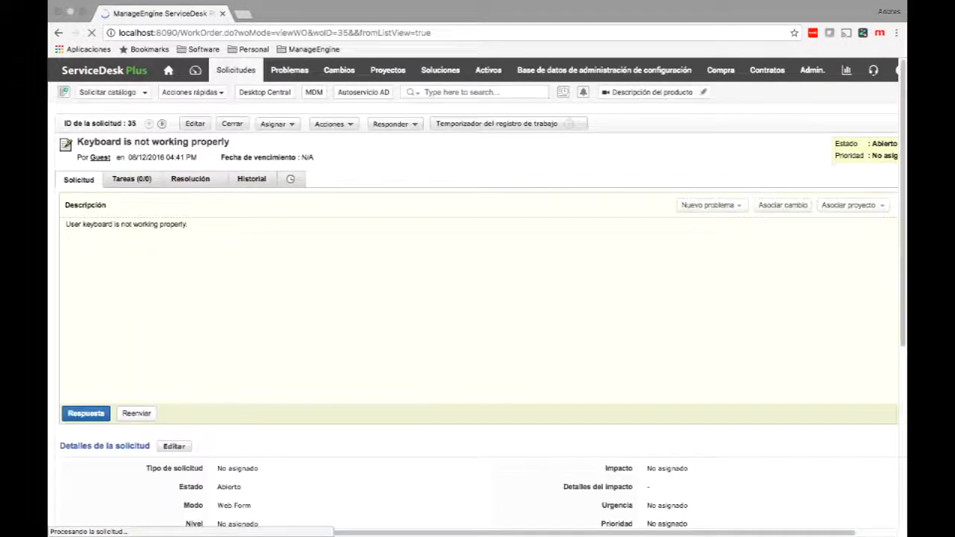
left_click(133, 179)
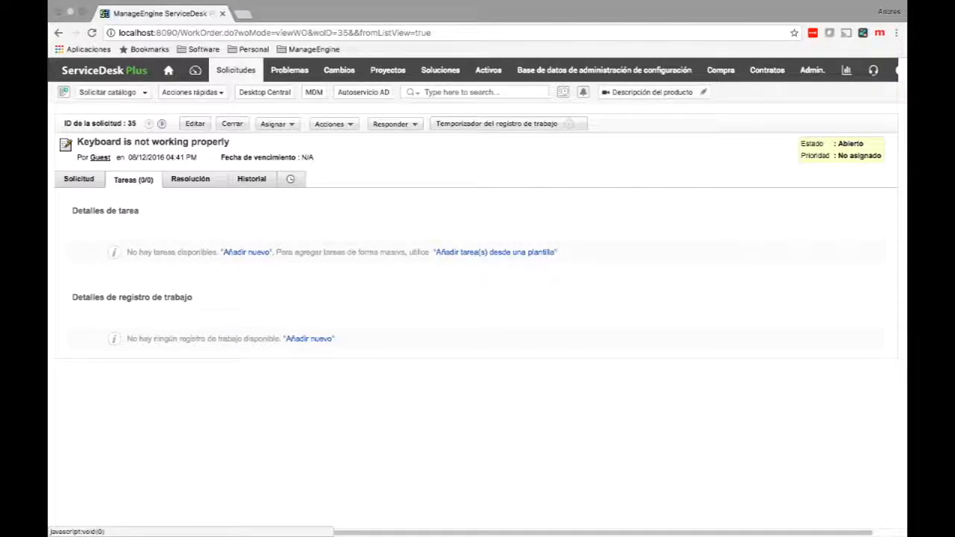
left_click(494, 252)
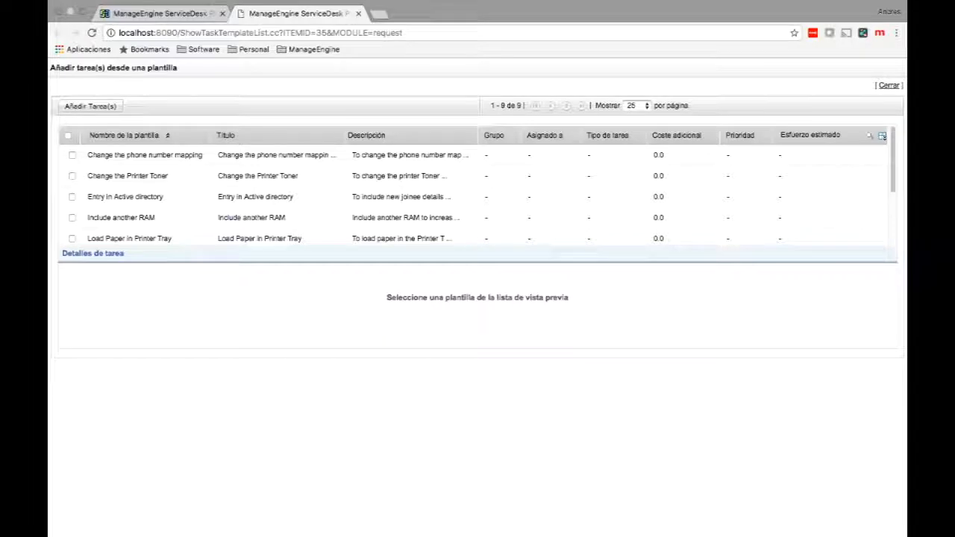
scroll(119, 187, "down", 1)
scroll(120, 194, "down", 3)
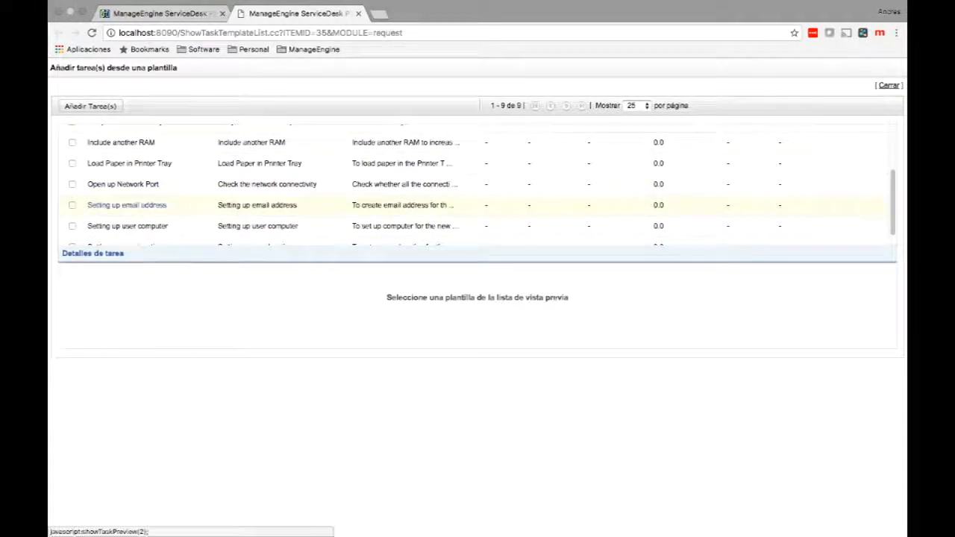
left_click(73, 205)
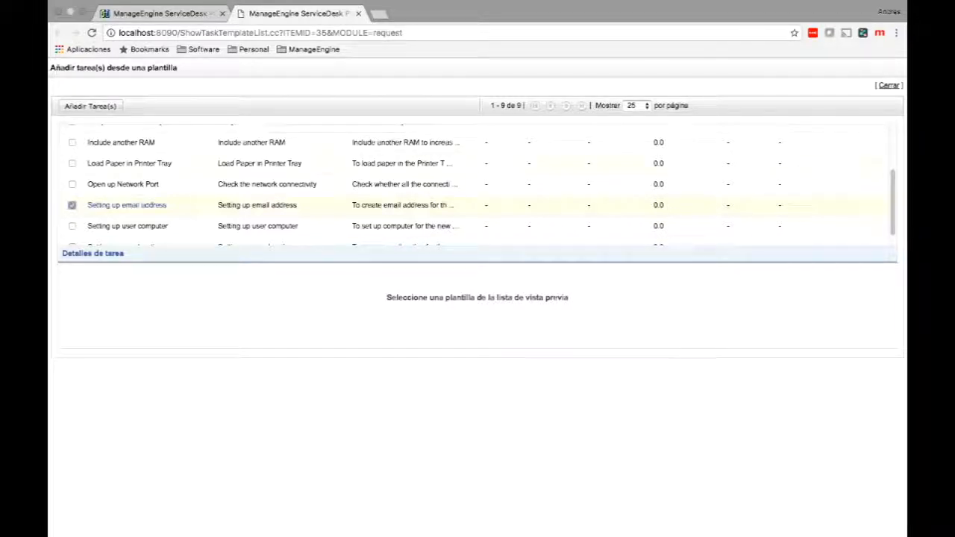
left_click(90, 106)
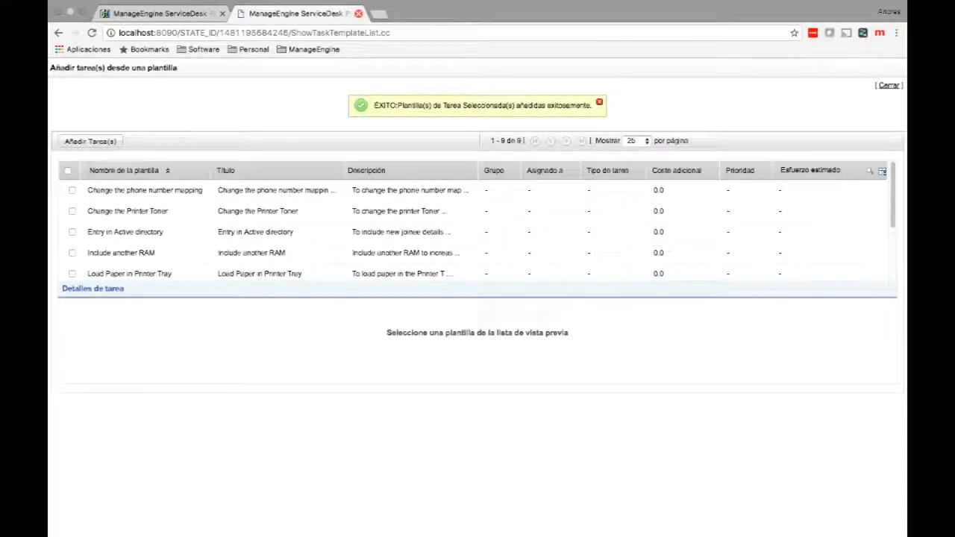
left_click(358, 14)
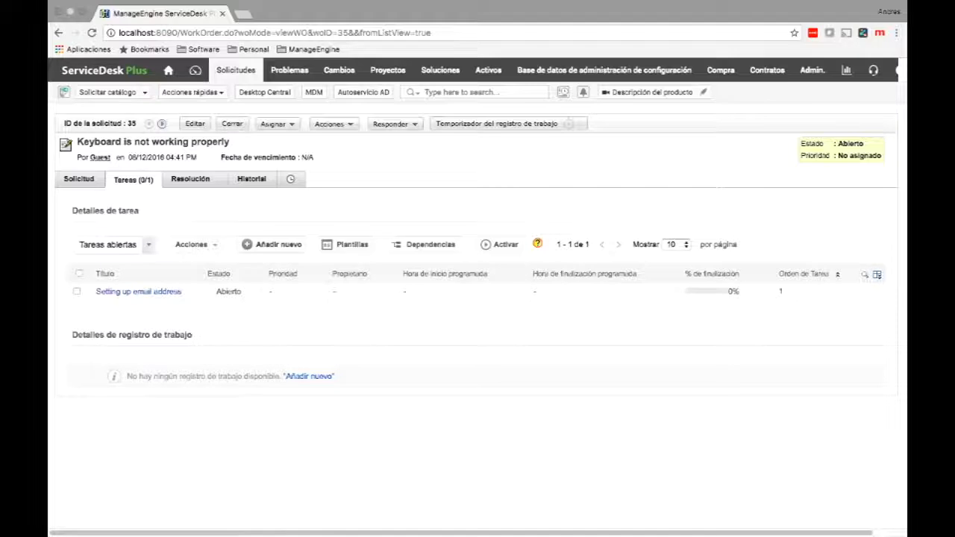
Add a task titled 'Test' to request 35 and show its Dependencias map.
left_click(279, 245)
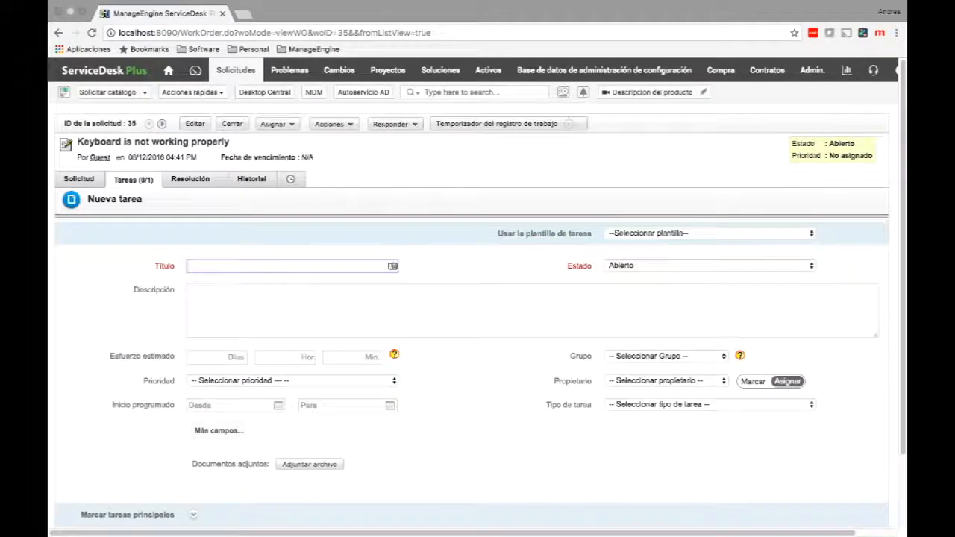
type("TEst")
key("BackSpace")
key("BackSpace")
key("BackSpace")
type("est")
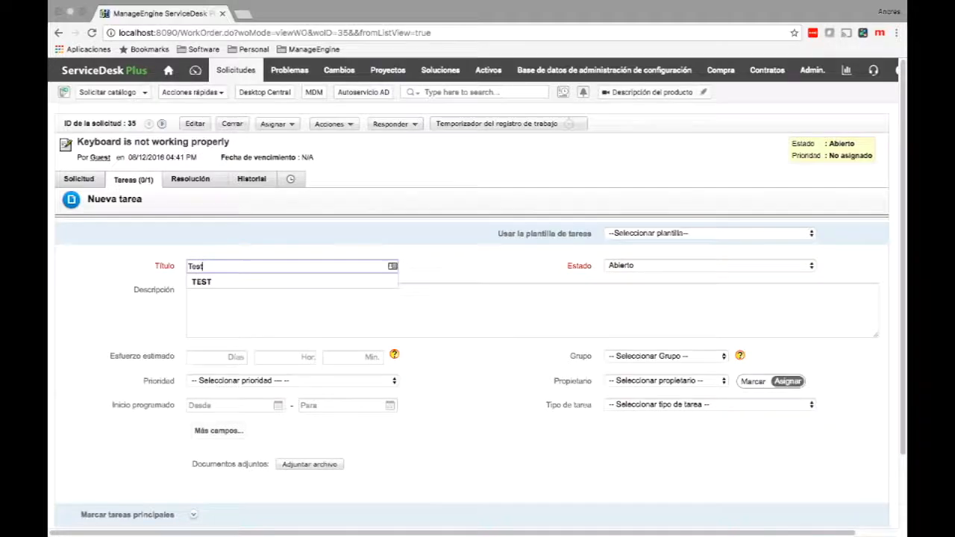
left_click(224, 299)
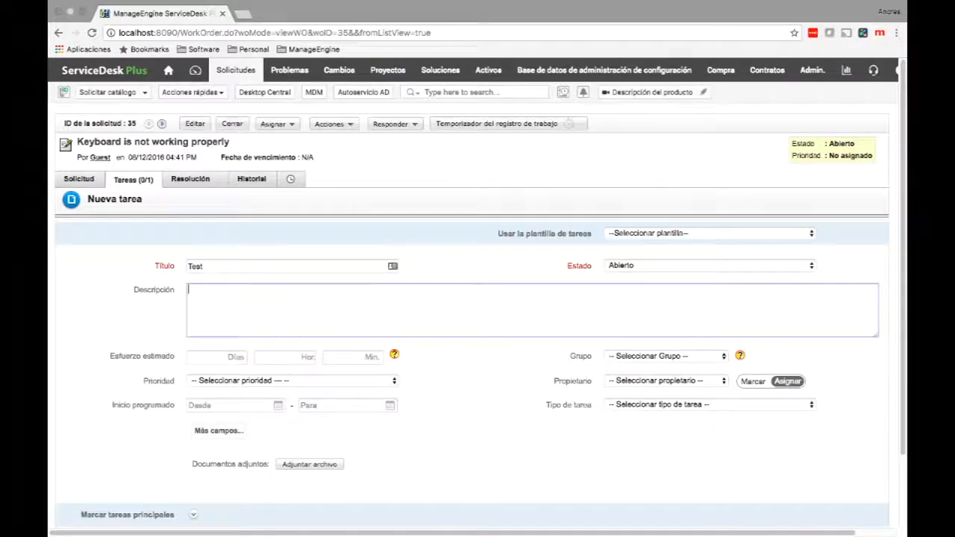
scroll(477, 310, "down", 1)
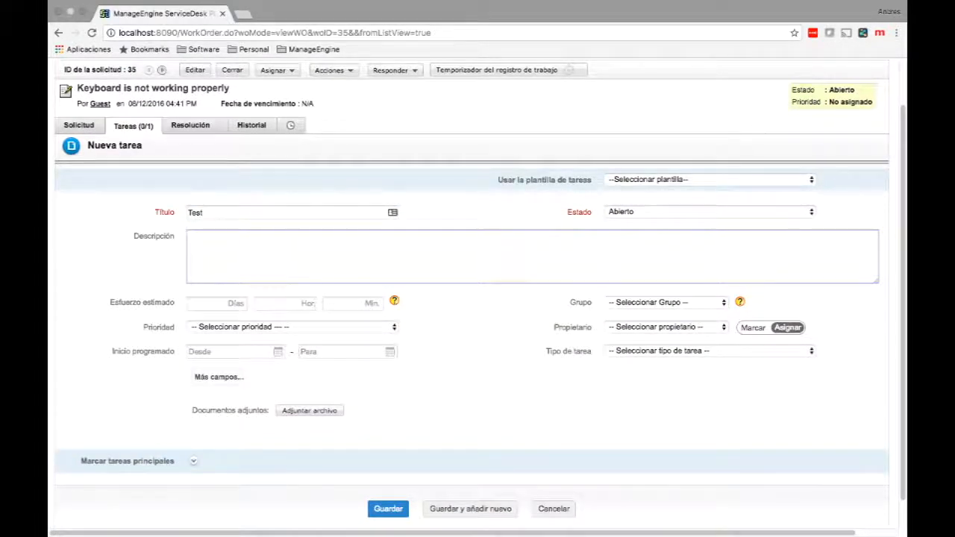
scroll(478, 309, "down", 1)
left_click(387, 477)
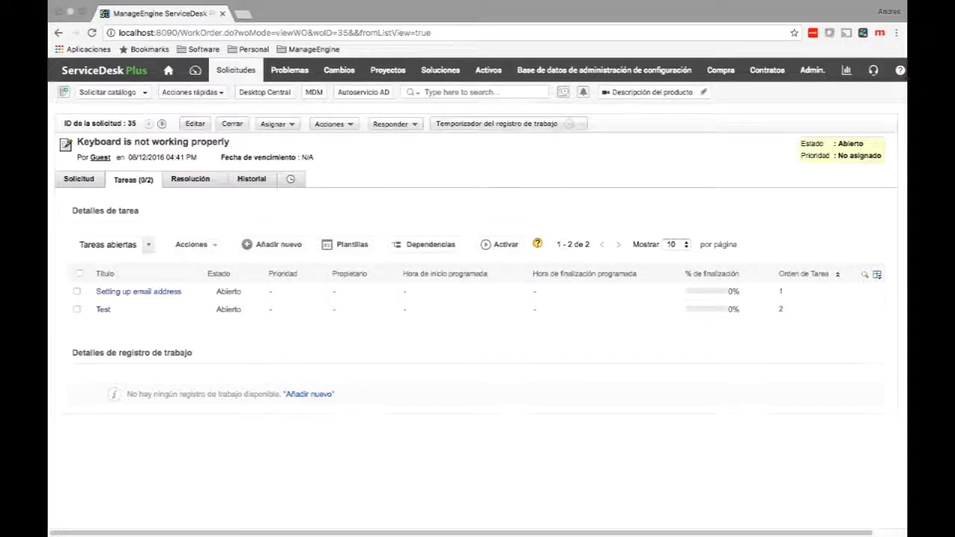
left_click(430, 245)
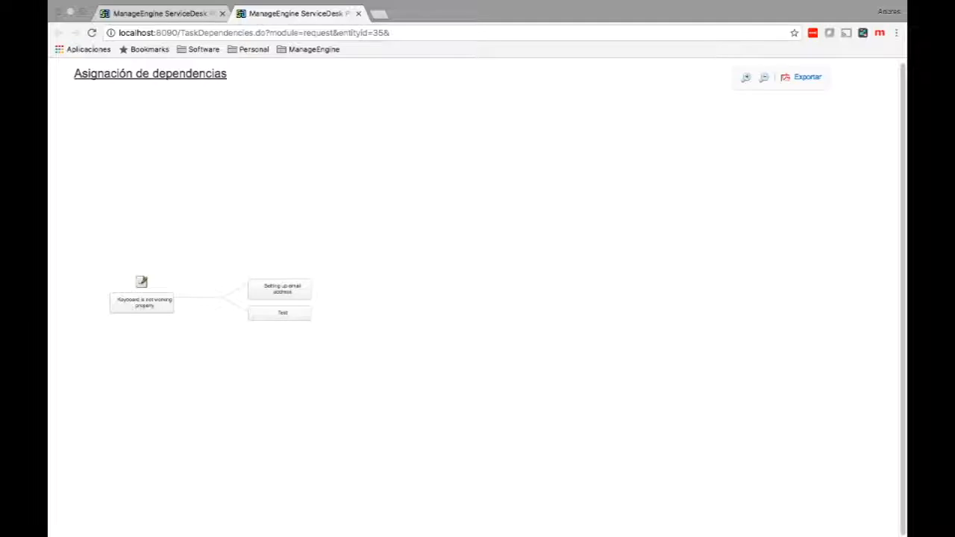
Use Seleccionar principal on the Test node to pick its parent task.
mouse_move(280, 313)
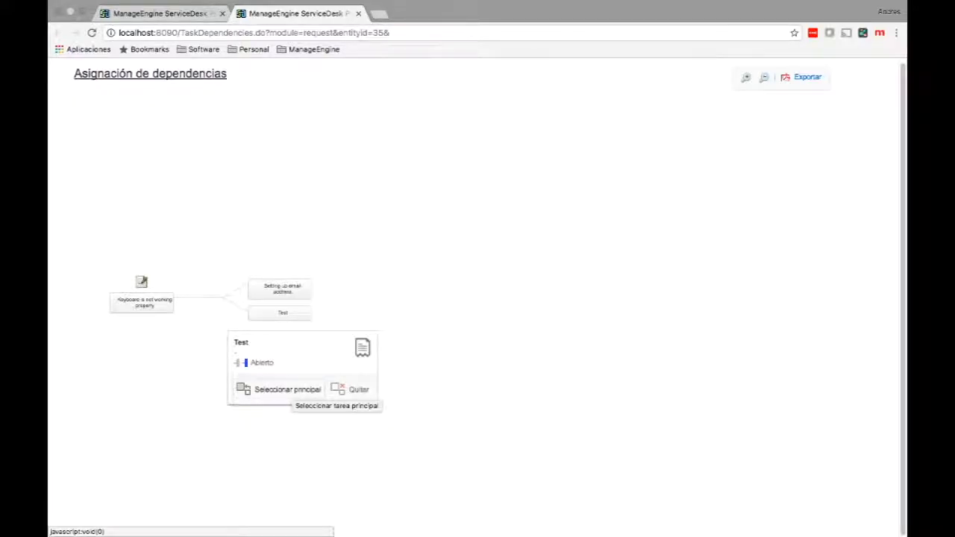
left_click(291, 389)
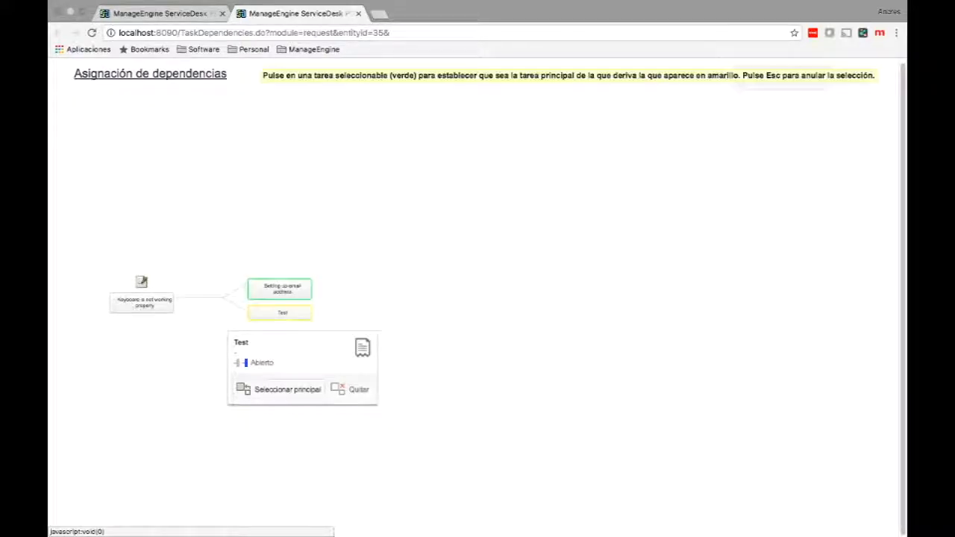
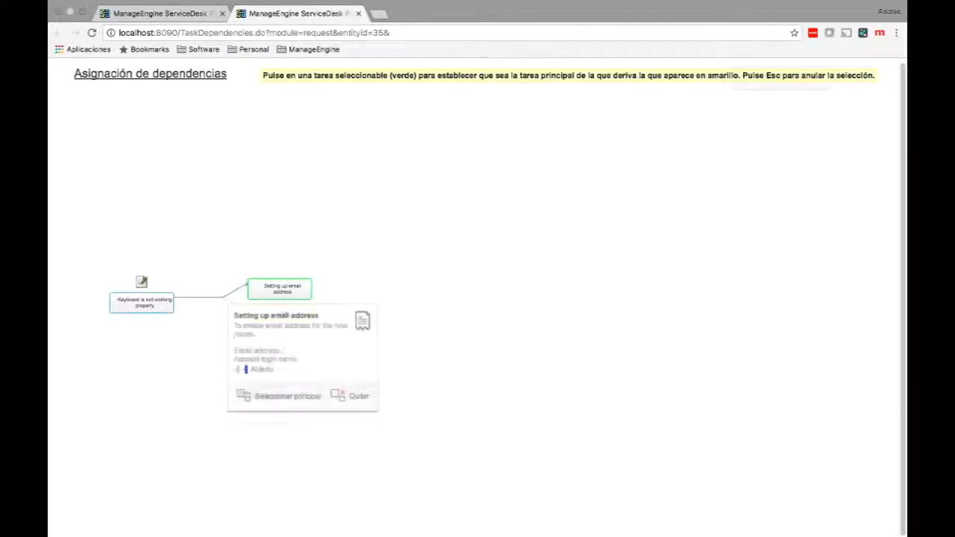
Make Test depend on Setting up email address and return to request 35's task list.
left_click(280, 289)
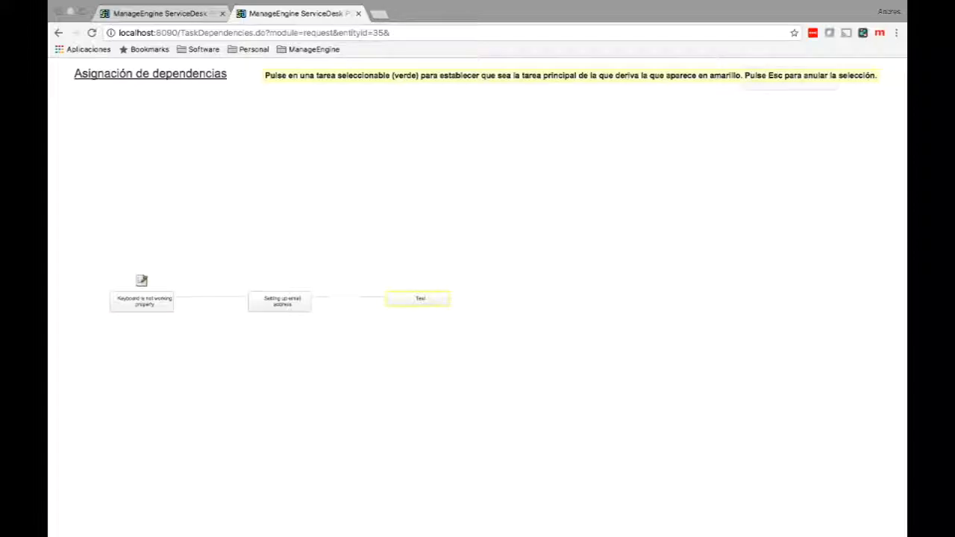
key("Escape")
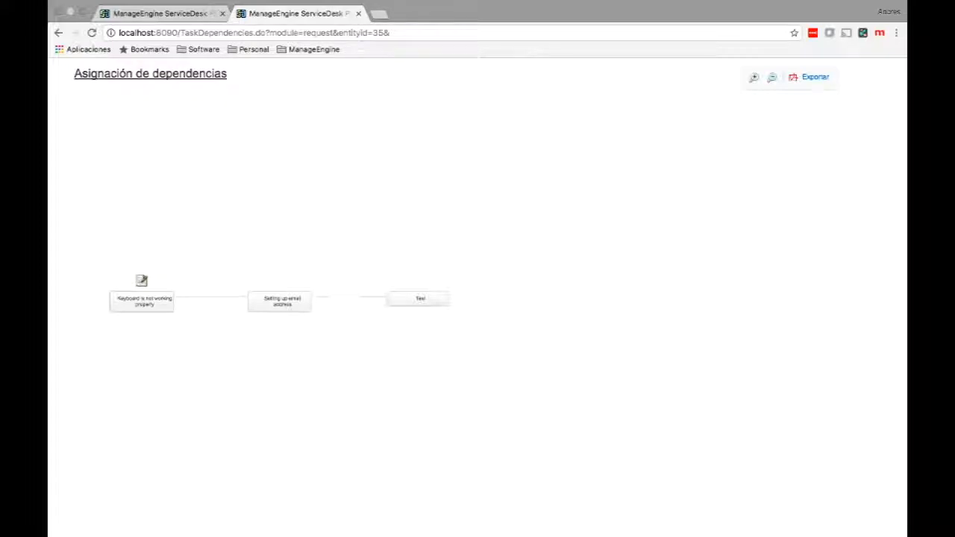
left_click(358, 13)
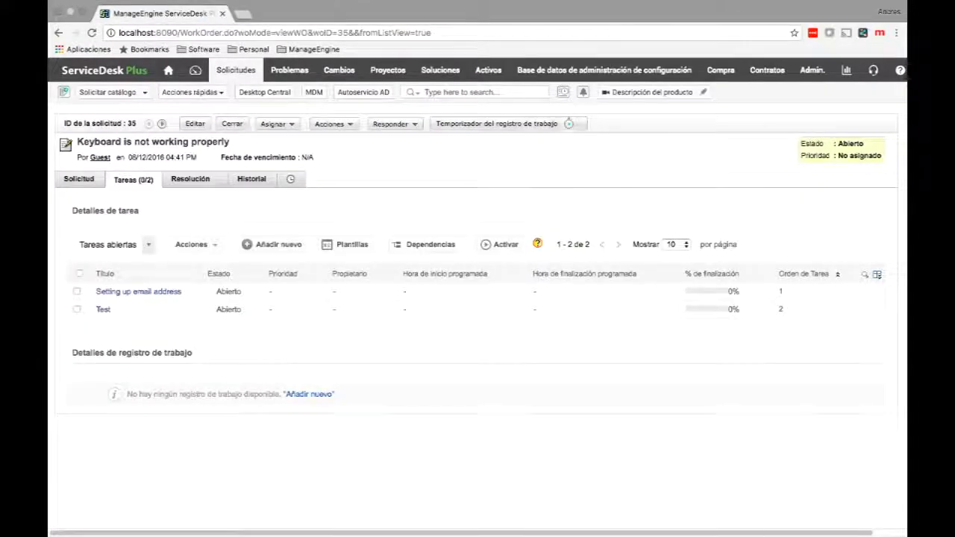
Open 'Menú personalizado de solicitud' in Admin to start a new custom request menu.
left_click(811, 70)
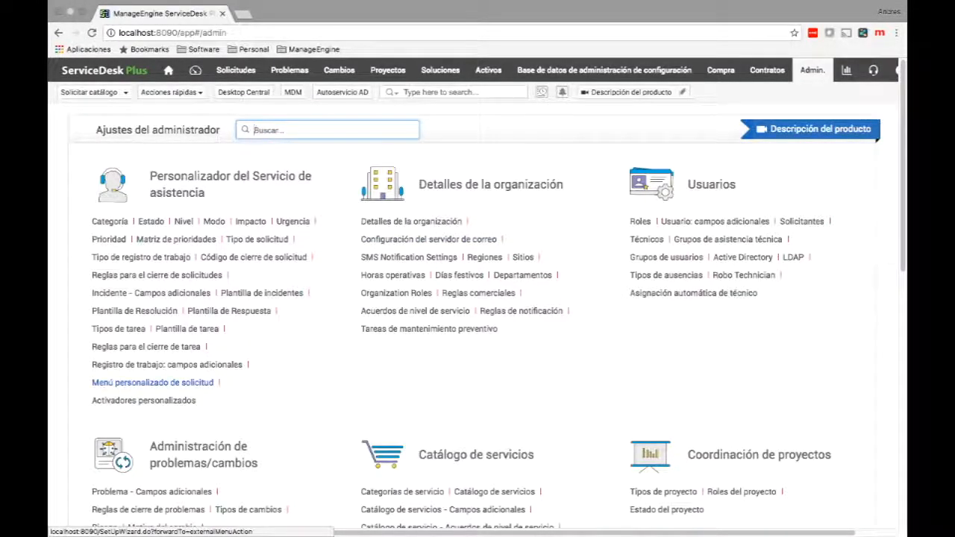
left_click(152, 382)
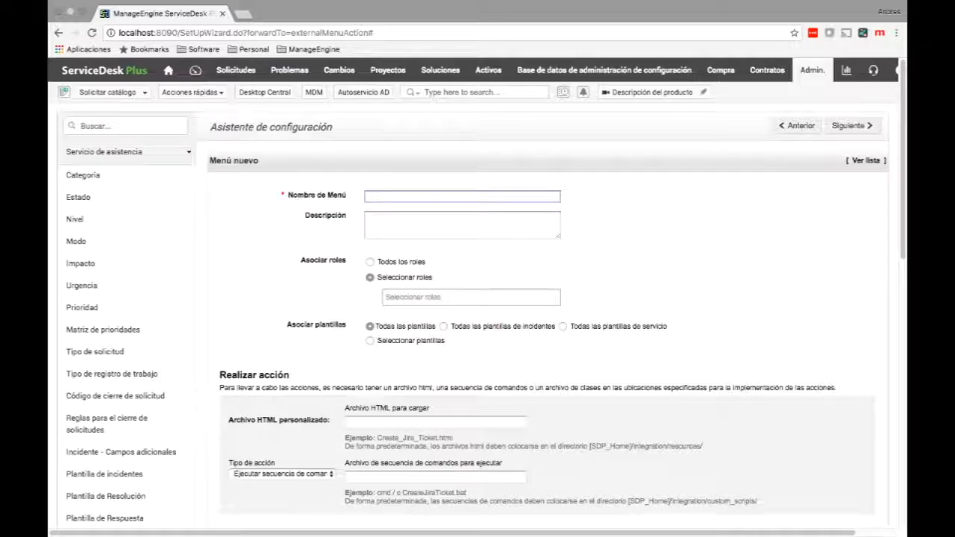
Name the custom menu 'Actualizar SAP' and associate it with all roles.
type("Actualizar SAP")
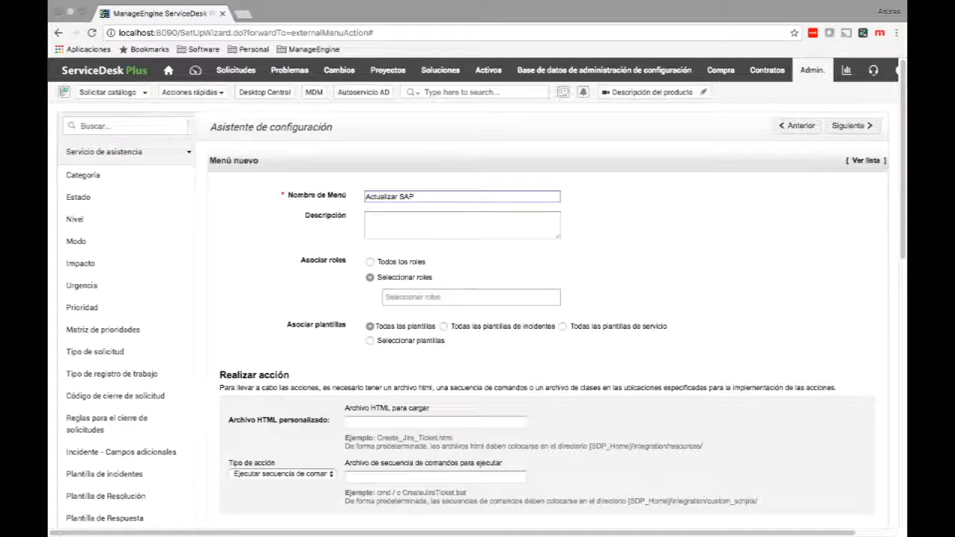
scroll(477, 298, "down", 1)
scroll(477, 299, "down", 1)
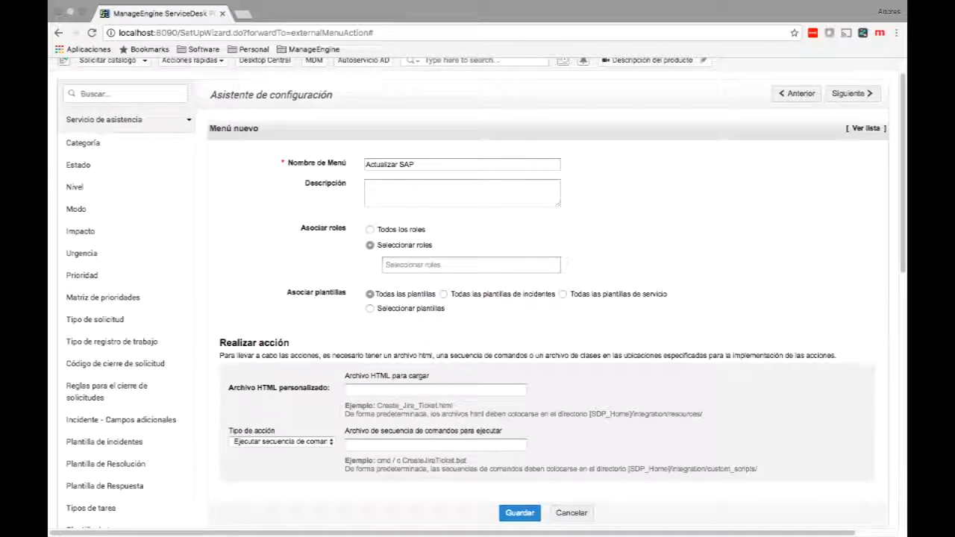
left_click(369, 229)
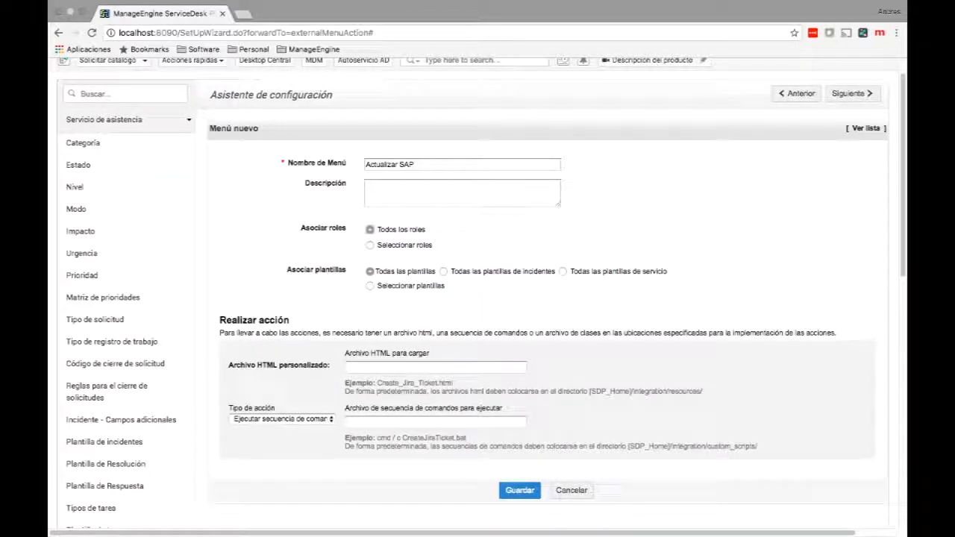
left_click(370, 244)
left_click(428, 266)
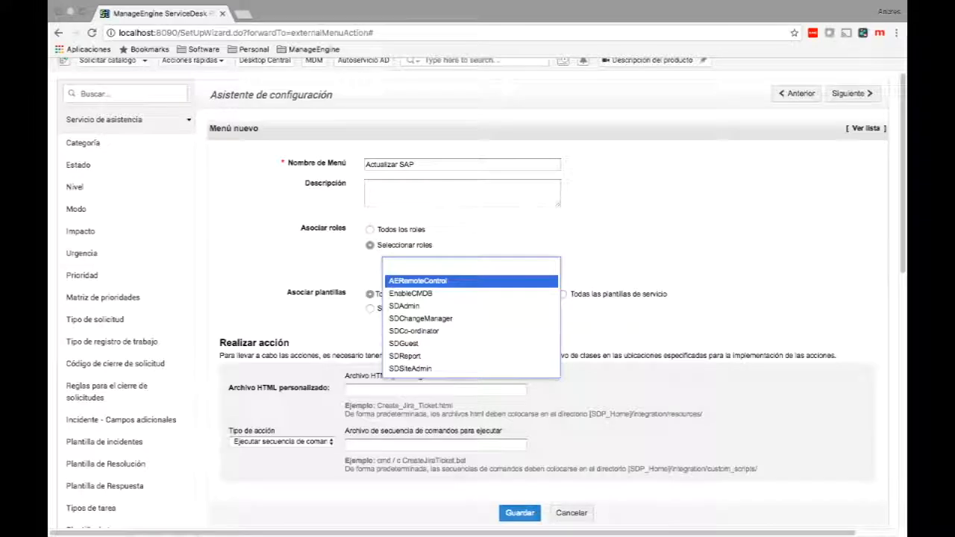
left_click(370, 230)
left_click(370, 230)
Apply the Actualizar SAP menu to all templates.
scroll(482, 290, "down", 2)
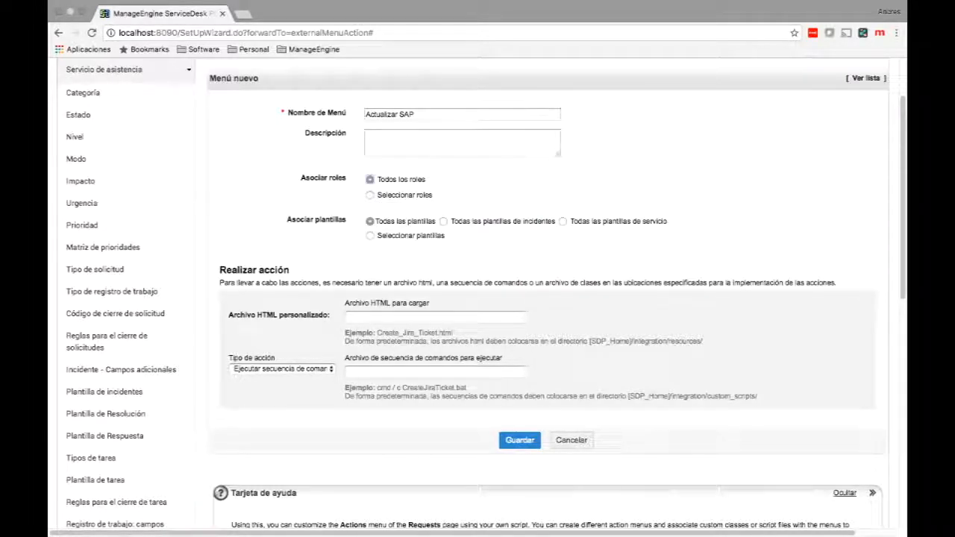
left_click(370, 235)
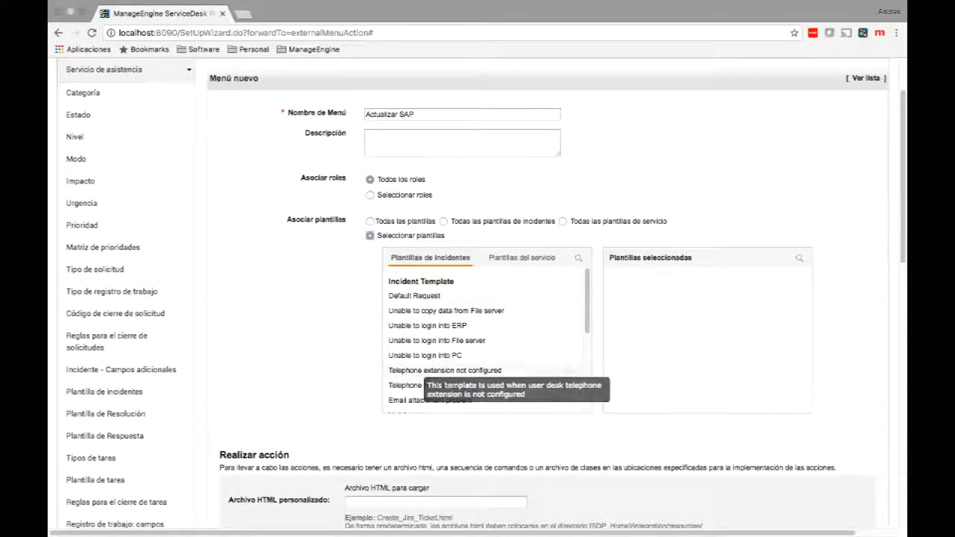
left_click(443, 221)
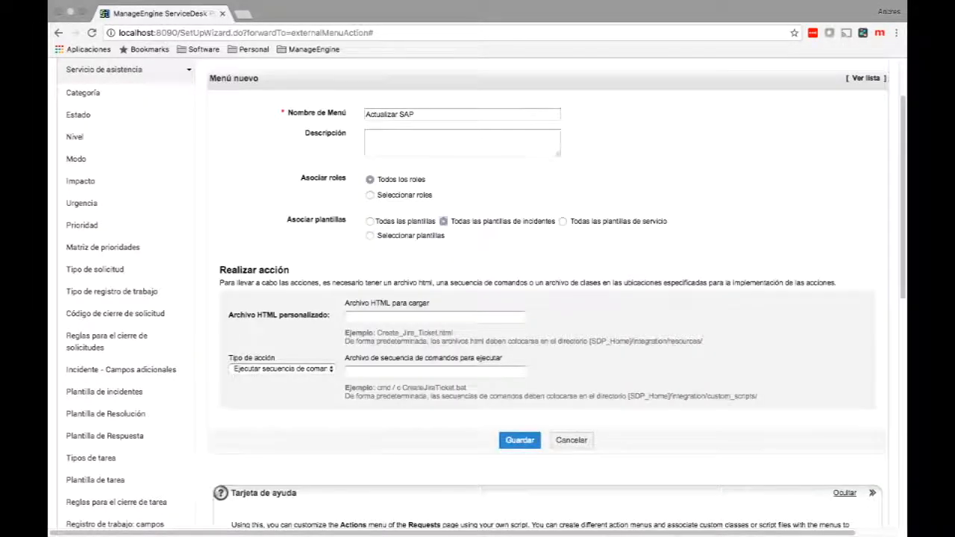
left_click(562, 221)
left_click(370, 221)
left_click(284, 368)
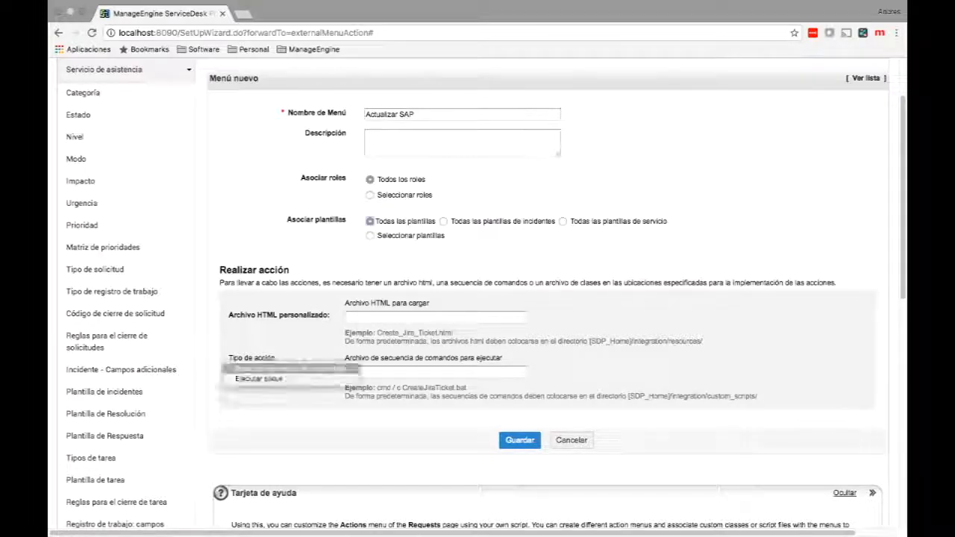
left_click(282, 379)
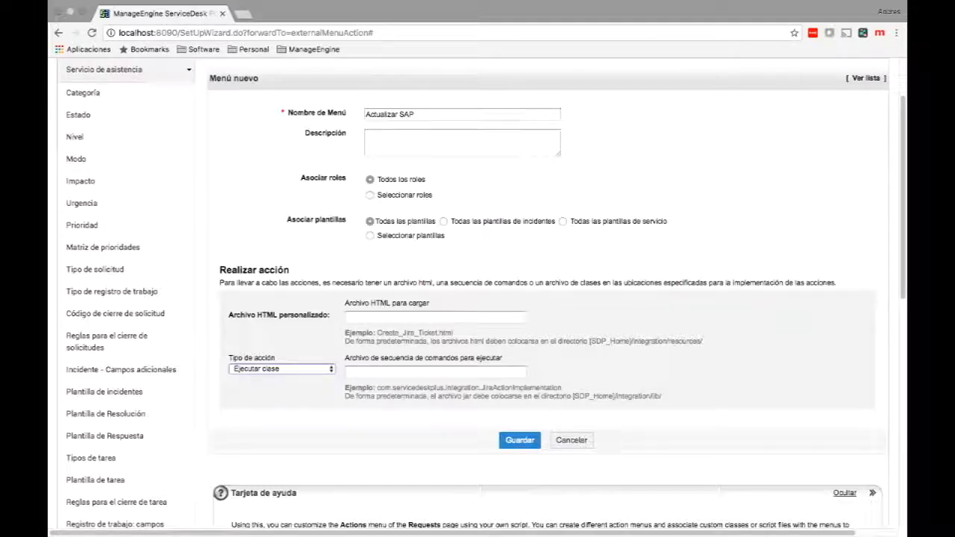
left_click(282, 369)
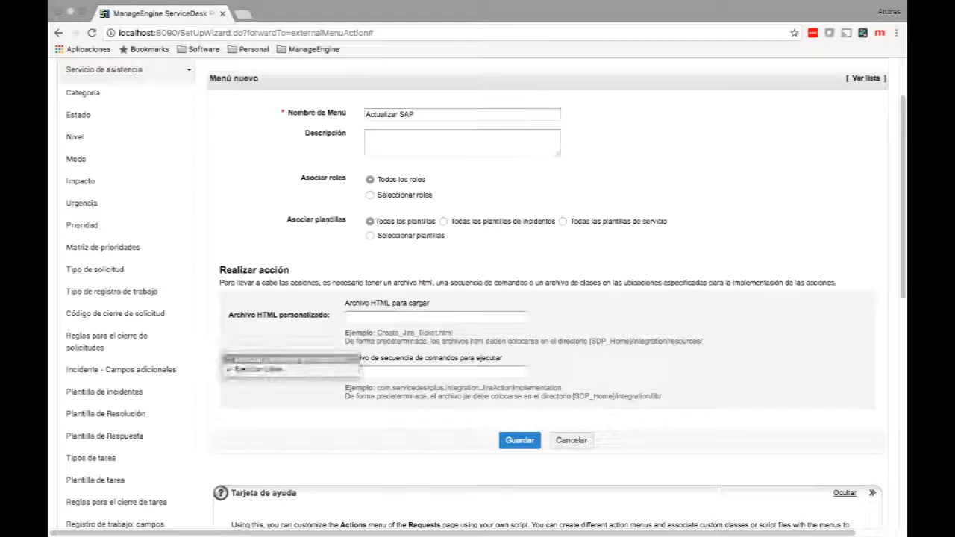
left_click(289, 359)
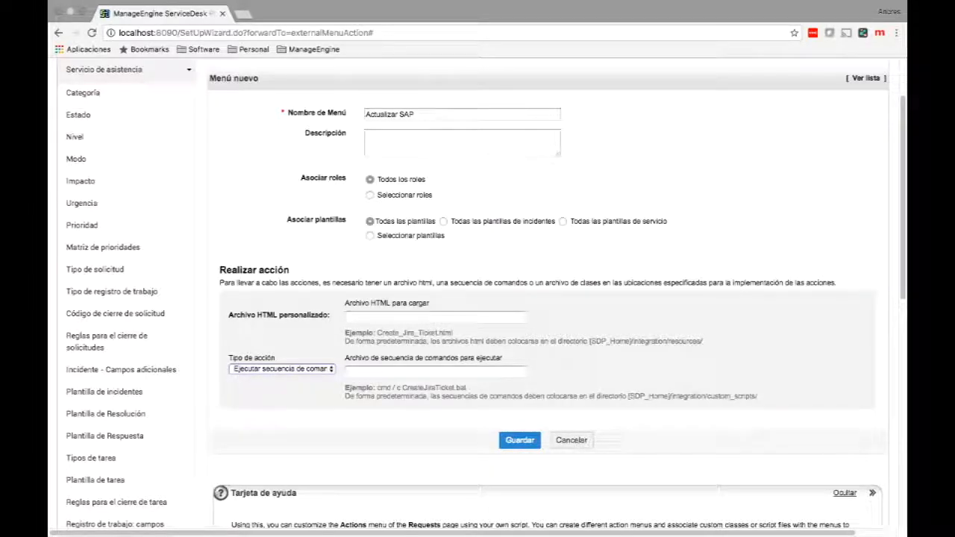
left_click(435, 317)
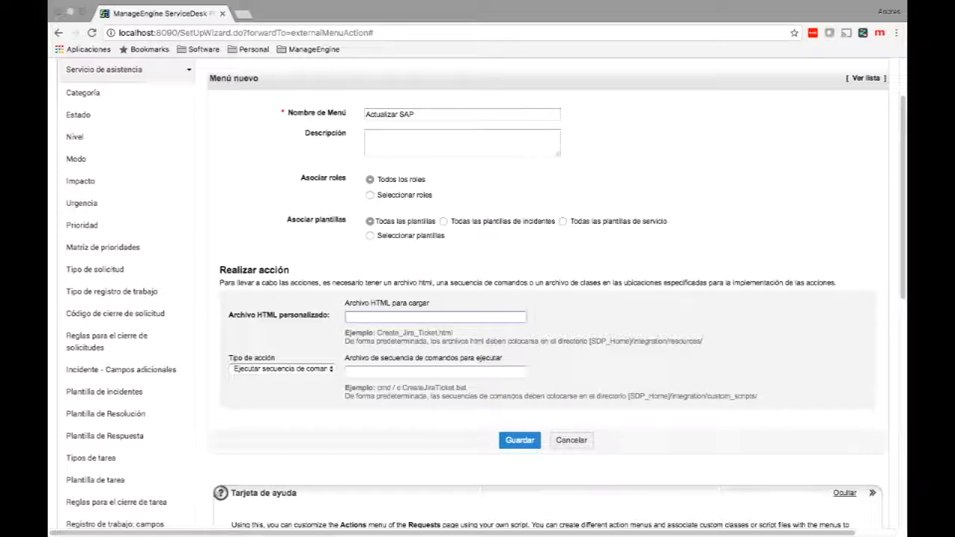
left_click_drag(589, 341, 703, 342)
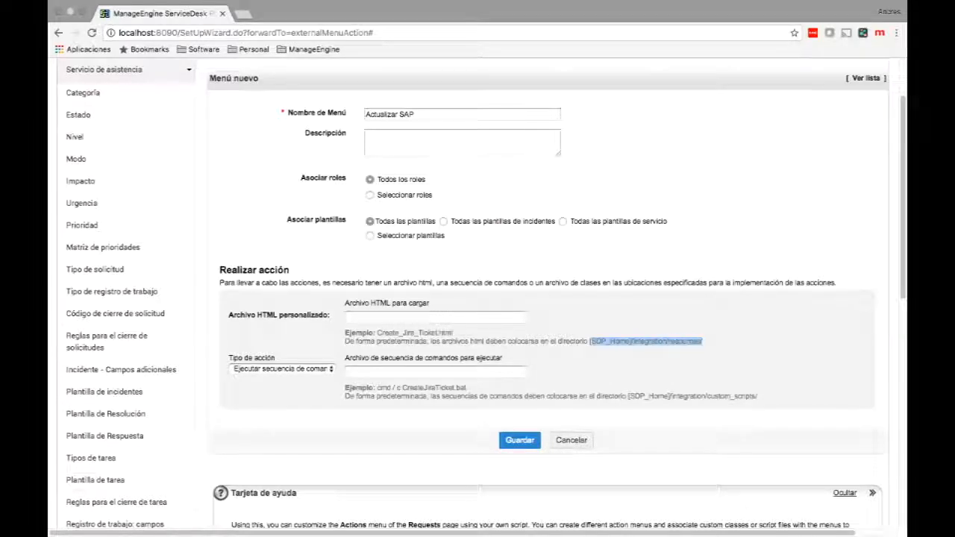
left_click(435, 371)
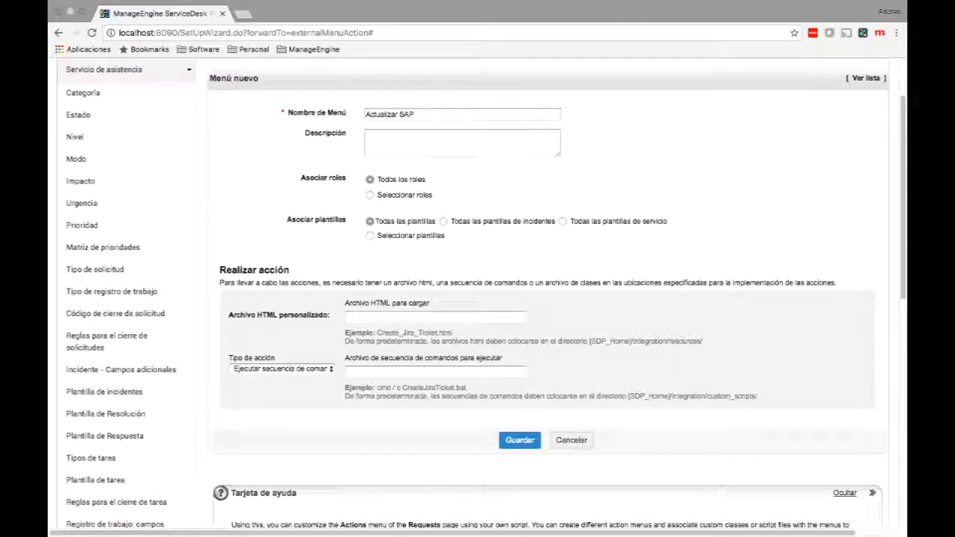
mouse_move(330, 531)
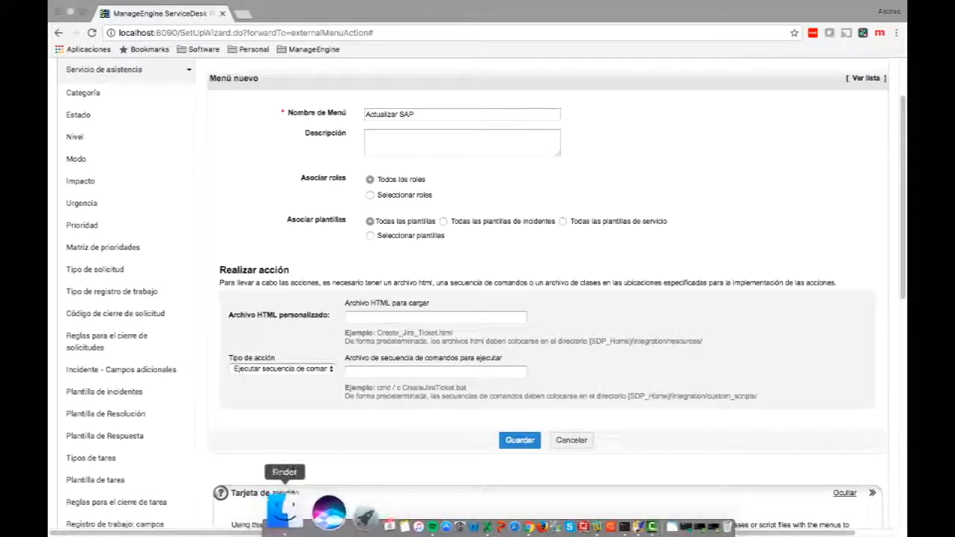
Copy post.html from Dropbox > ManageEngine > Buenos Aires > Workshop SDP > Tools.
left_click(286, 514)
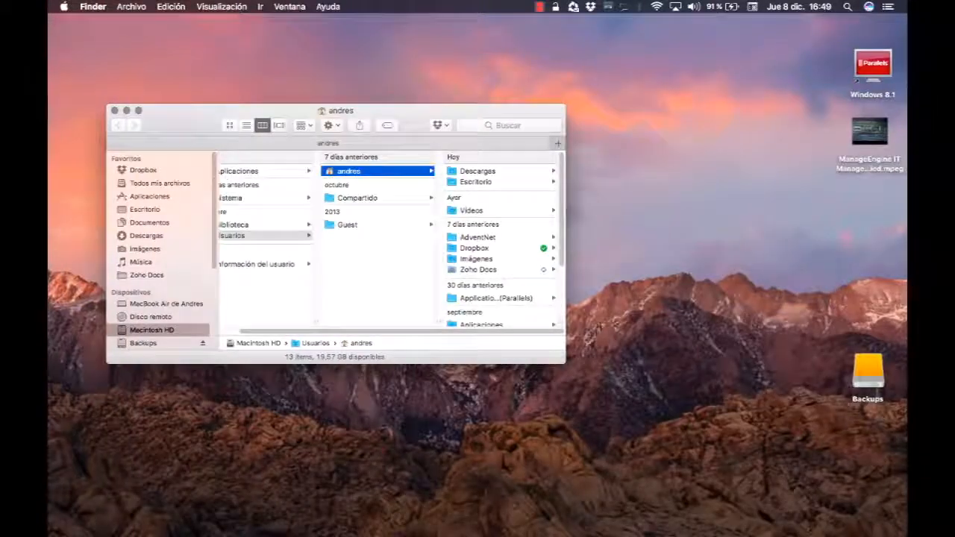
left_click(144, 170)
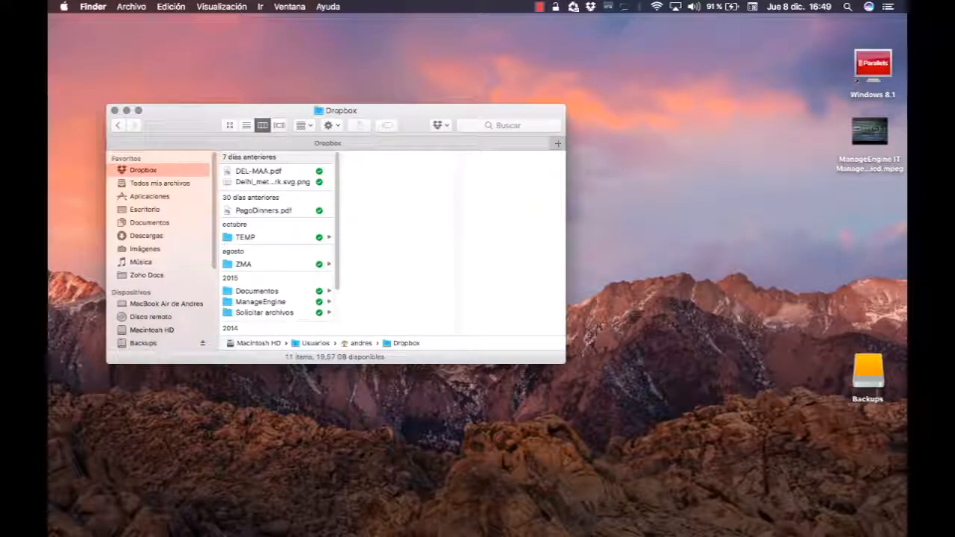
left_click(261, 302)
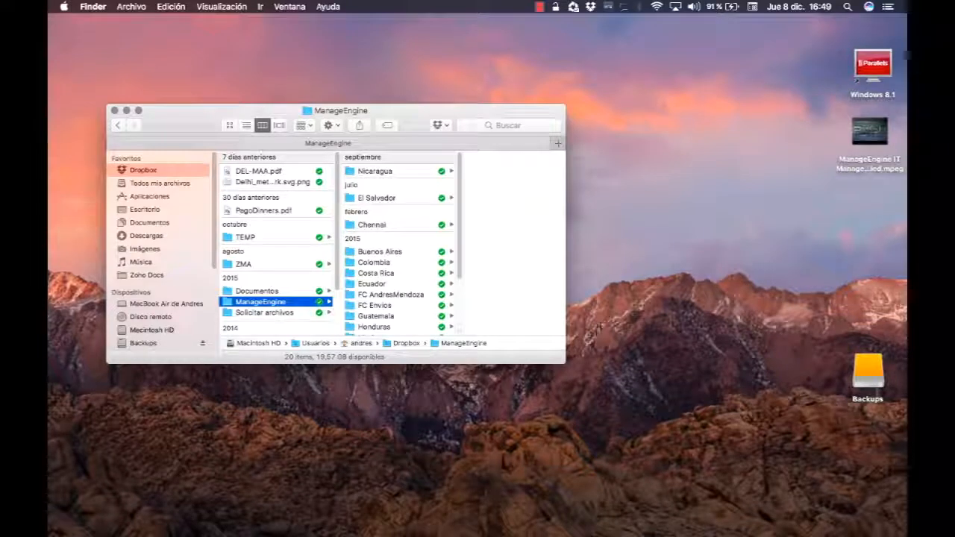
left_click(380, 252)
left_click(488, 197)
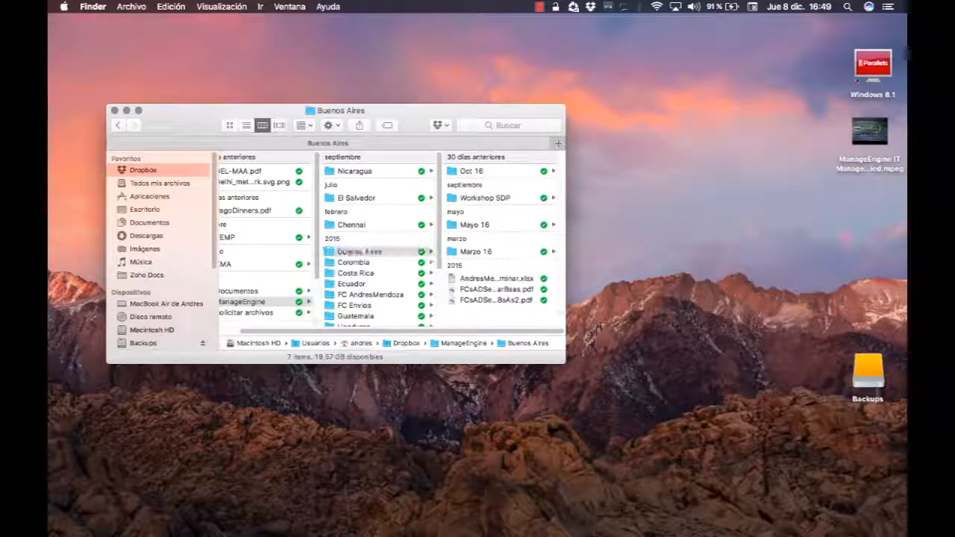
left_click(468, 171)
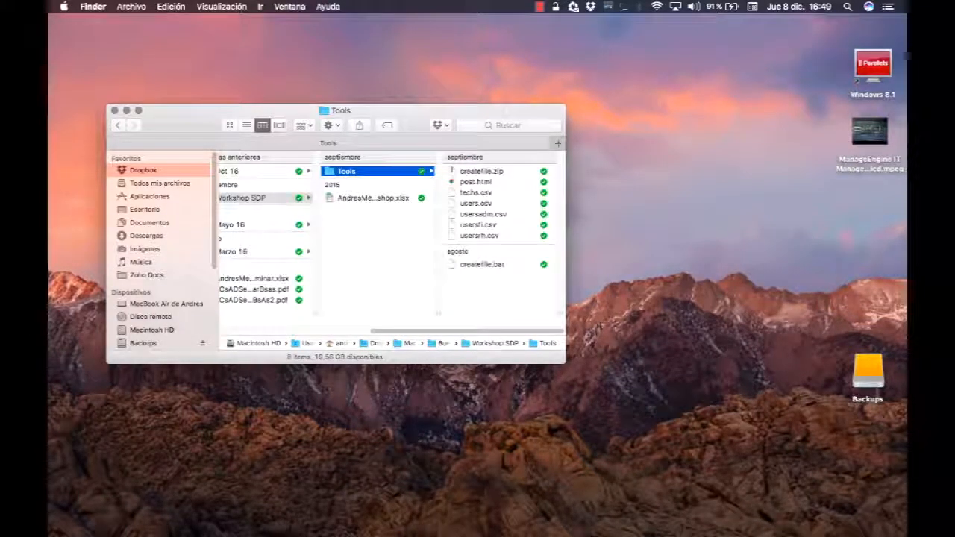
left_click(476, 182)
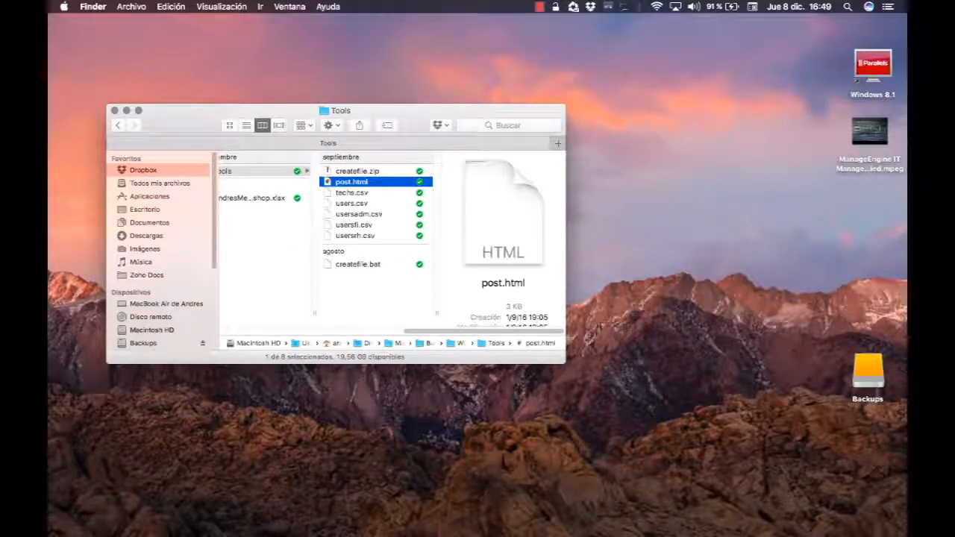
right_click(360, 182)
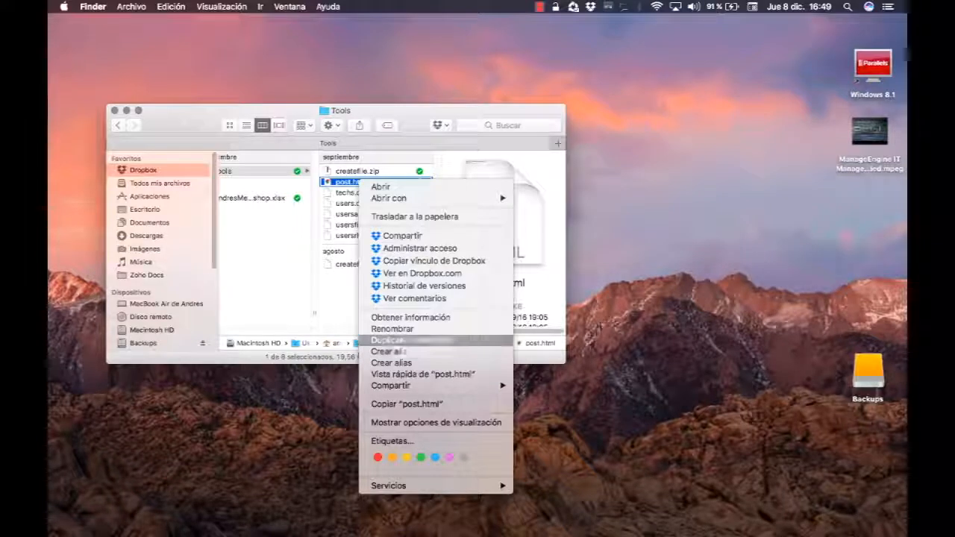
left_click(406, 403)
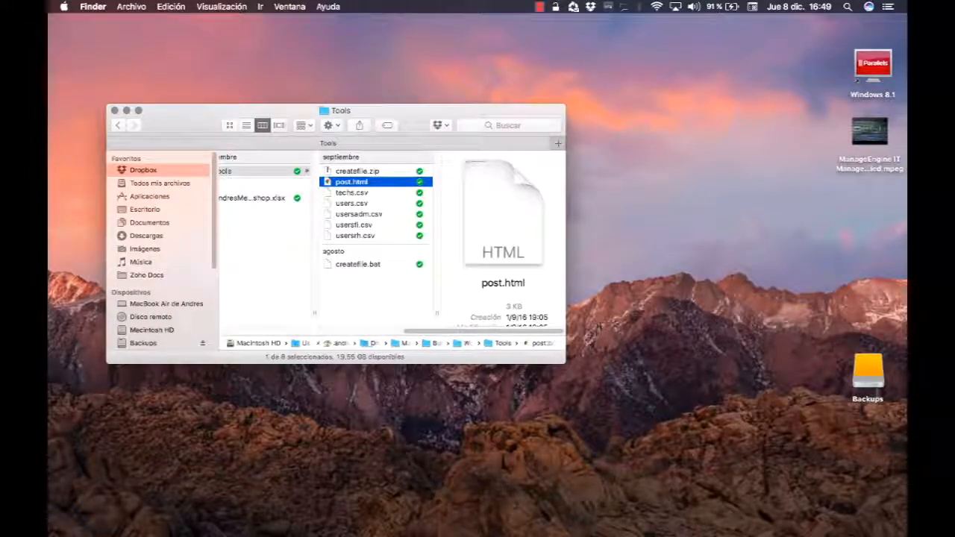
Paste post.html into Usuarios > andres > AdventNet > ME > ServiceDesk > integration > resources.
left_click(152, 330)
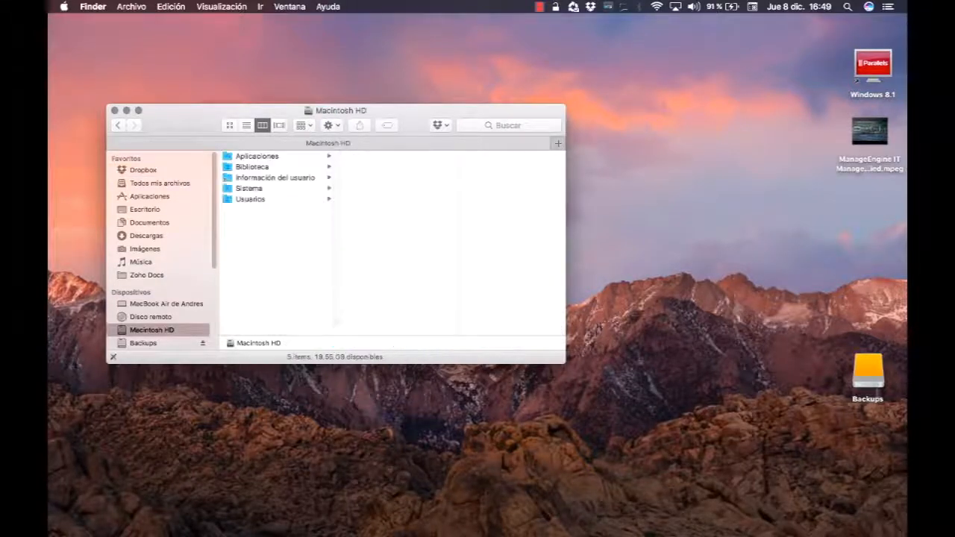
left_click(250, 199)
key("Right")
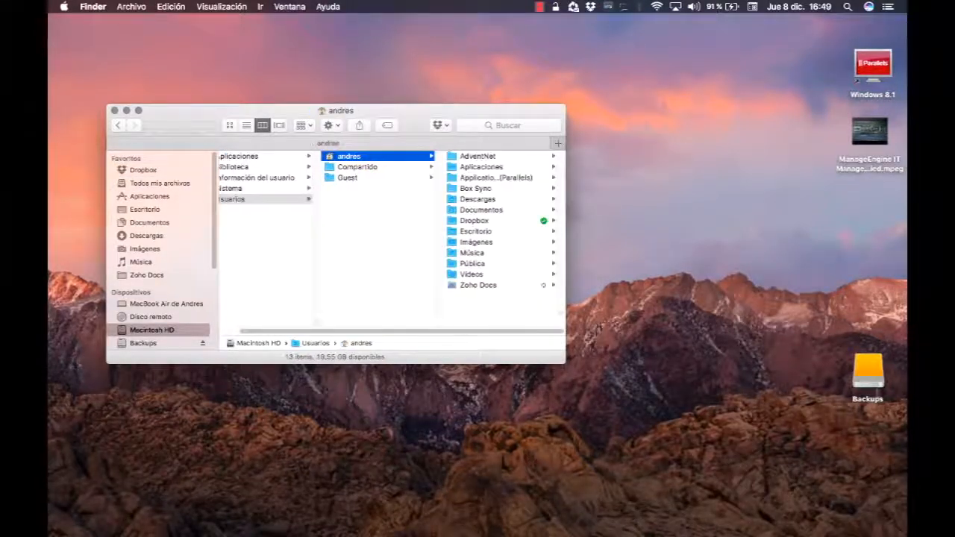
key("Right")
key("Right")
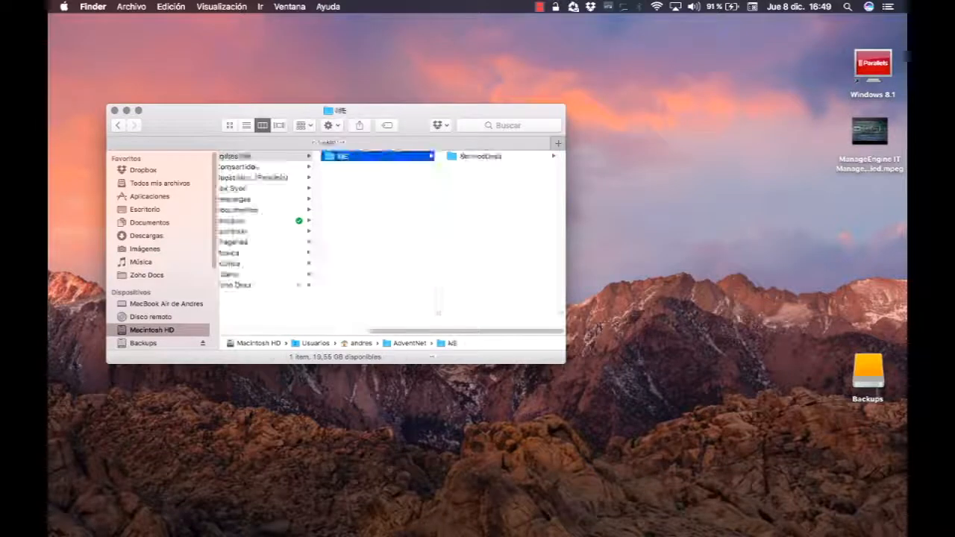
key("Right")
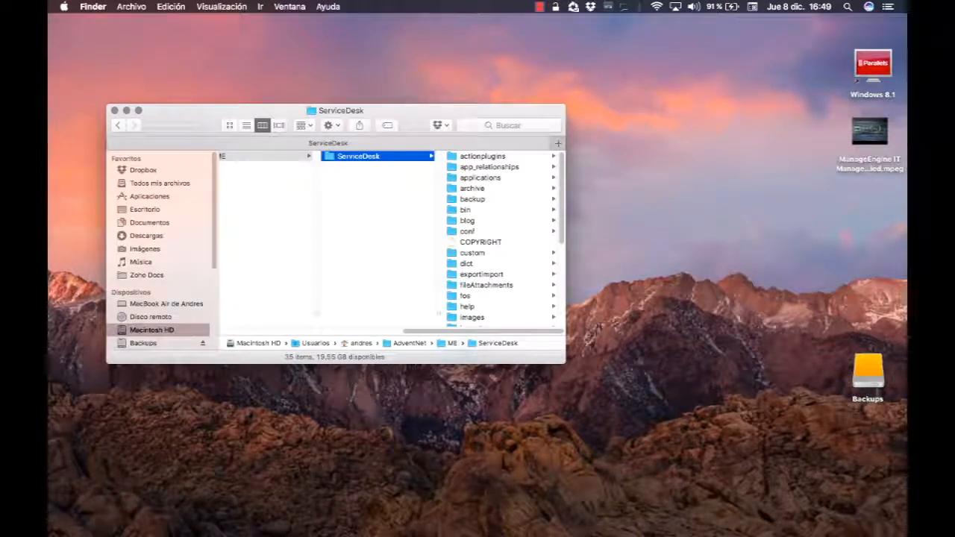
scroll(500, 238, "down", 3)
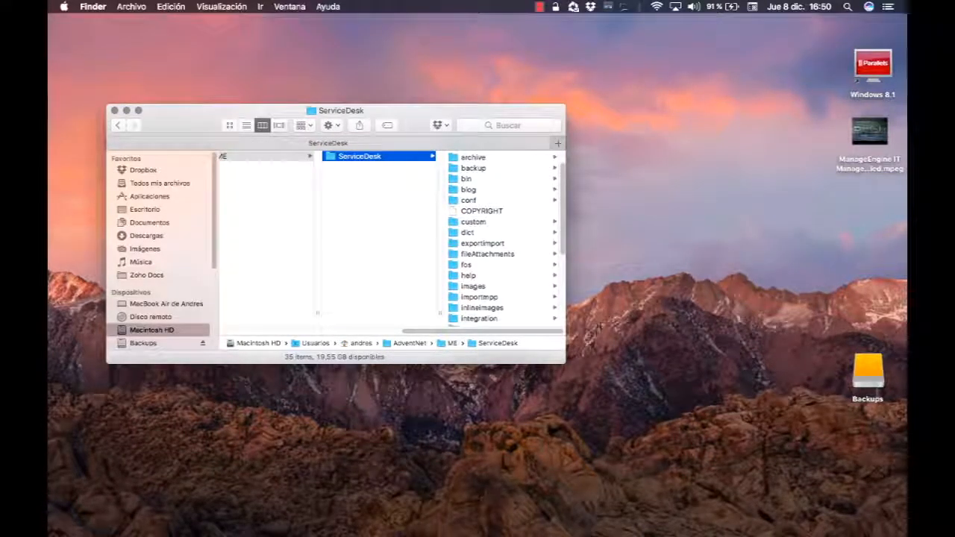
left_click(479, 318)
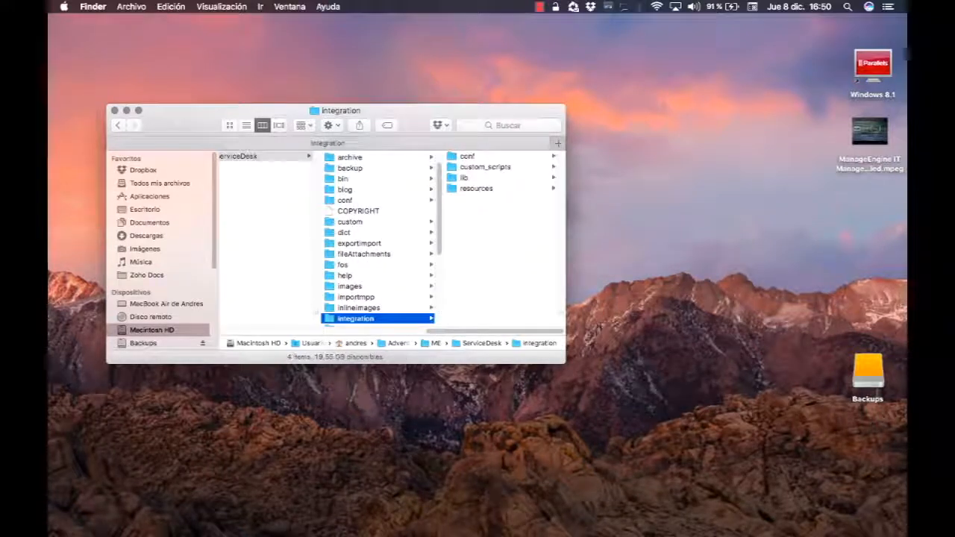
left_click_drag(564, 362, 635, 405)
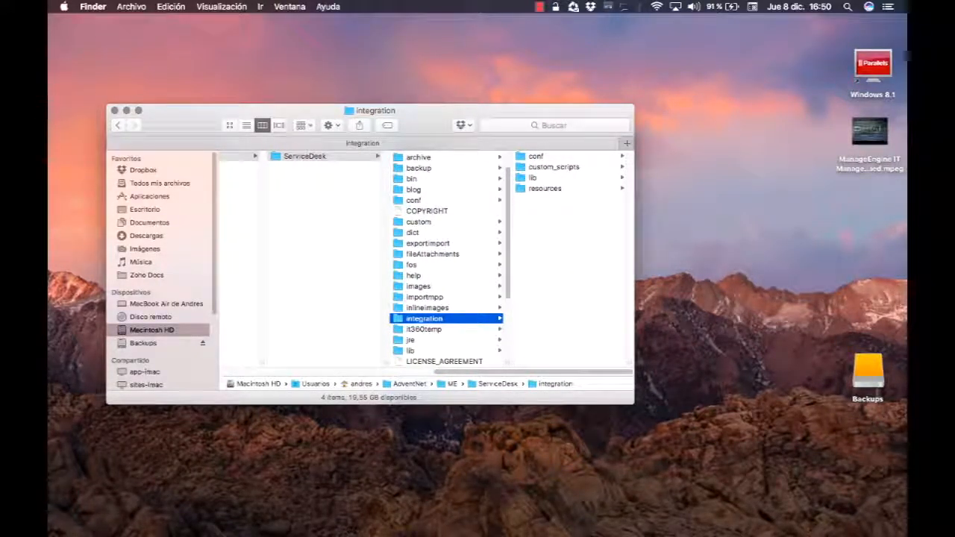
left_click(545, 188)
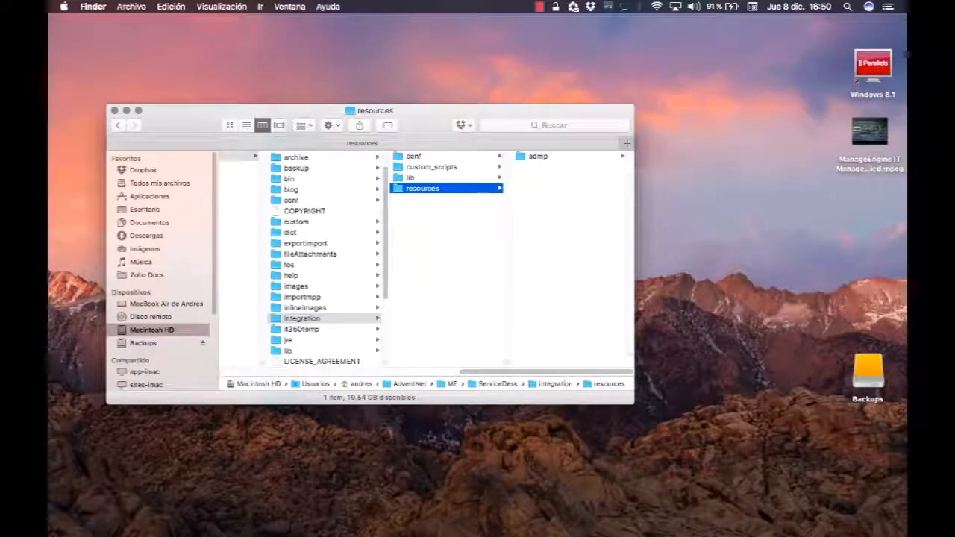
right_click(548, 191)
left_click(580, 233)
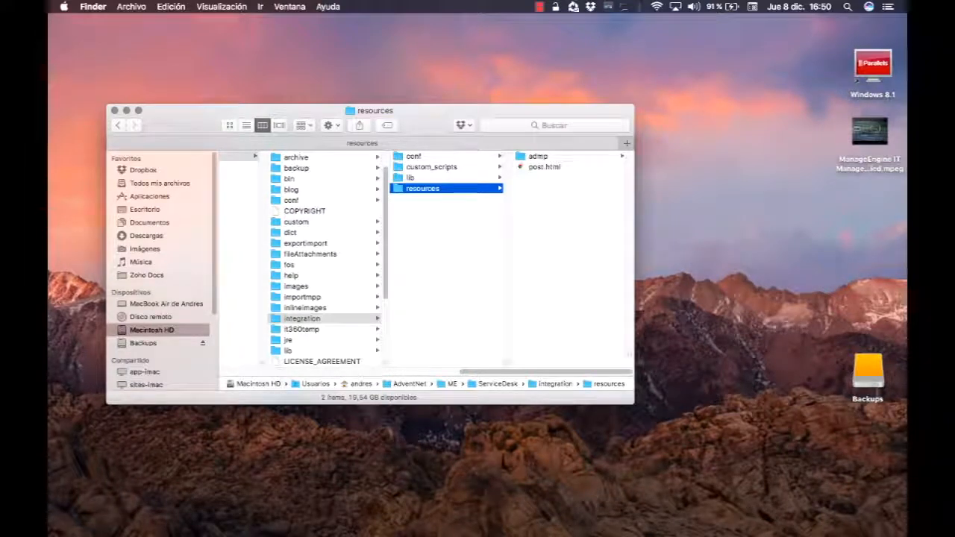
Open post.html in Google Chrome to preview its Nuevo Post comment form.
right_click(552, 167)
mouse_move(589, 185)
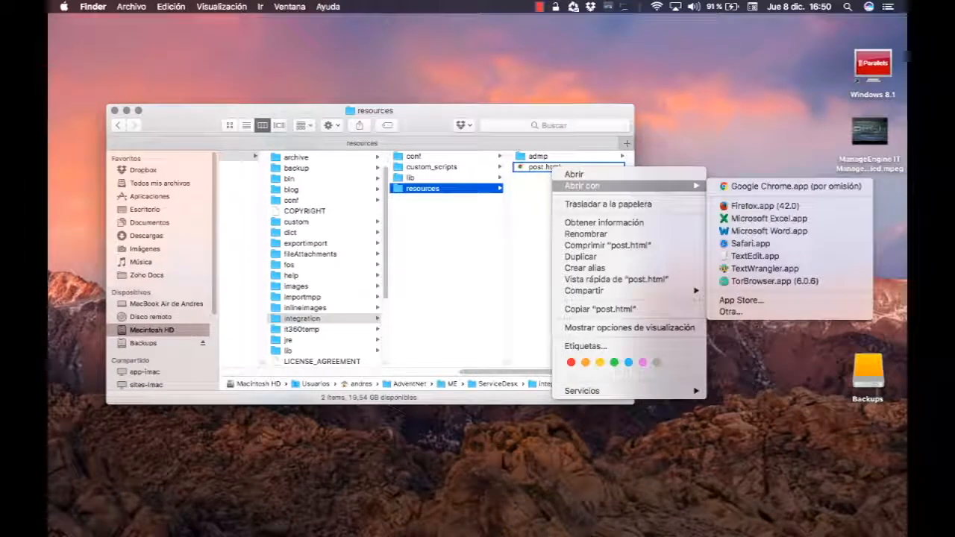
left_click(746, 186)
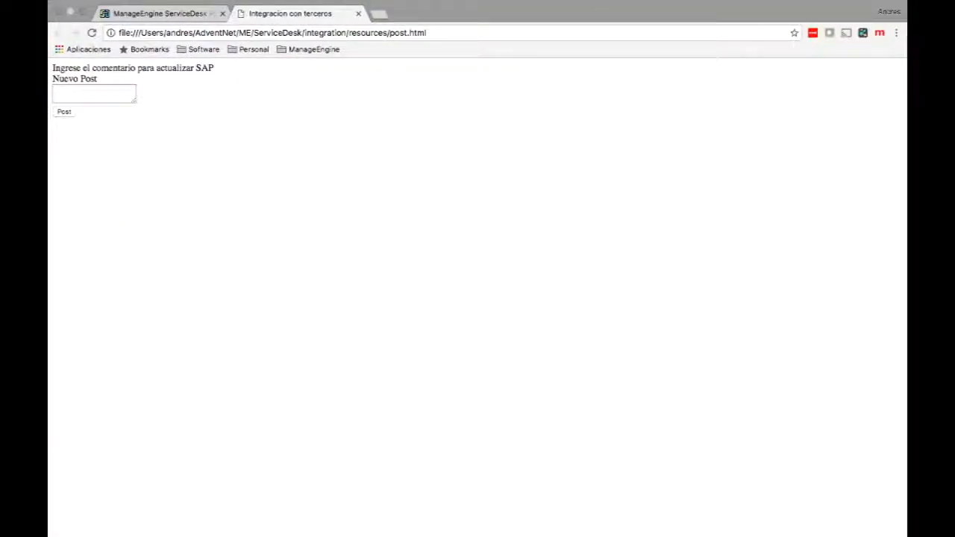
left_click_drag(52, 68, 97, 79)
left_click(94, 94)
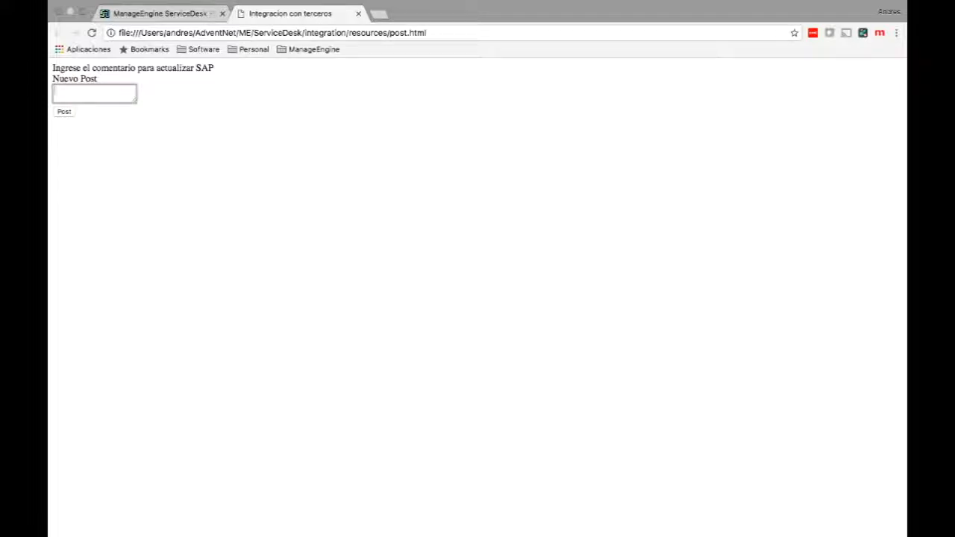
Enter post.htm as the HTML file for the Actualizar SAP menu to load.
left_click(358, 13)
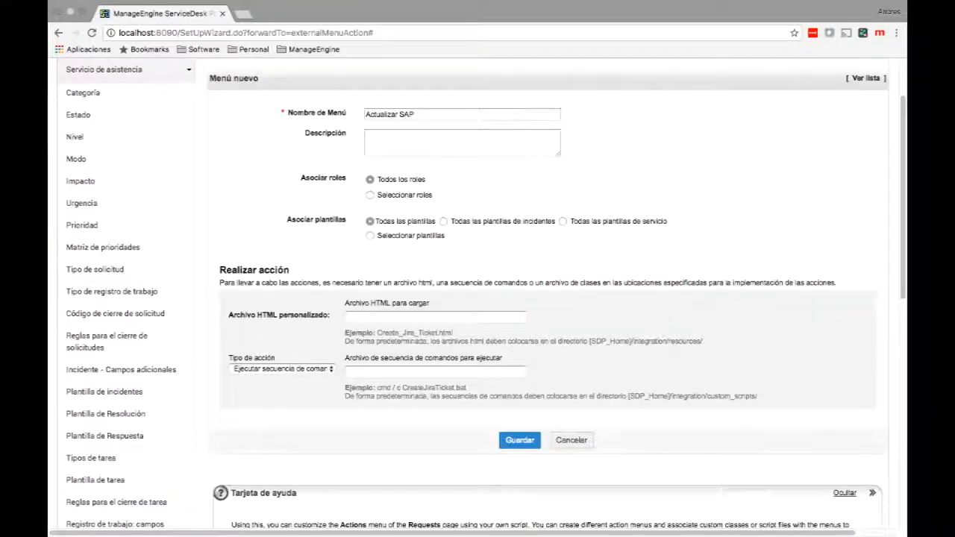
left_click(388, 317)
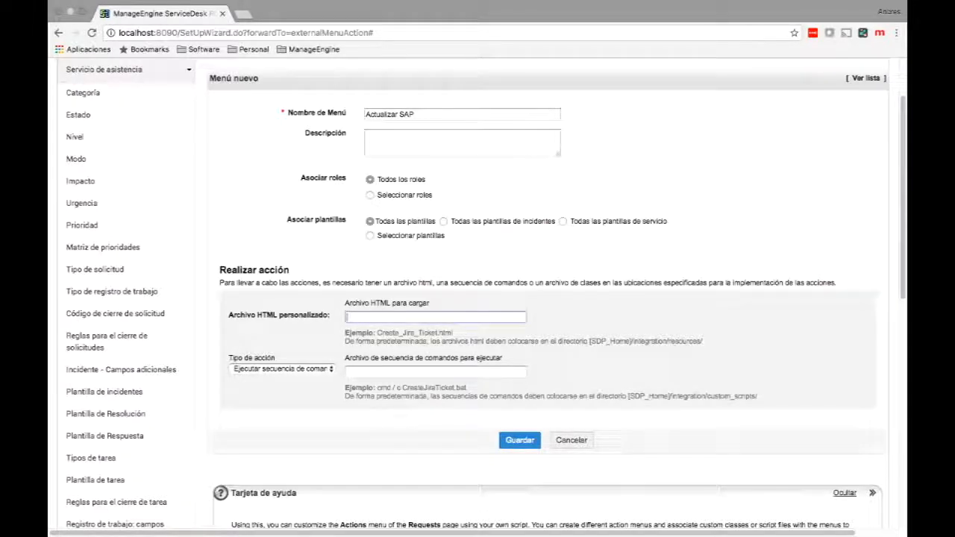
type("post.html")
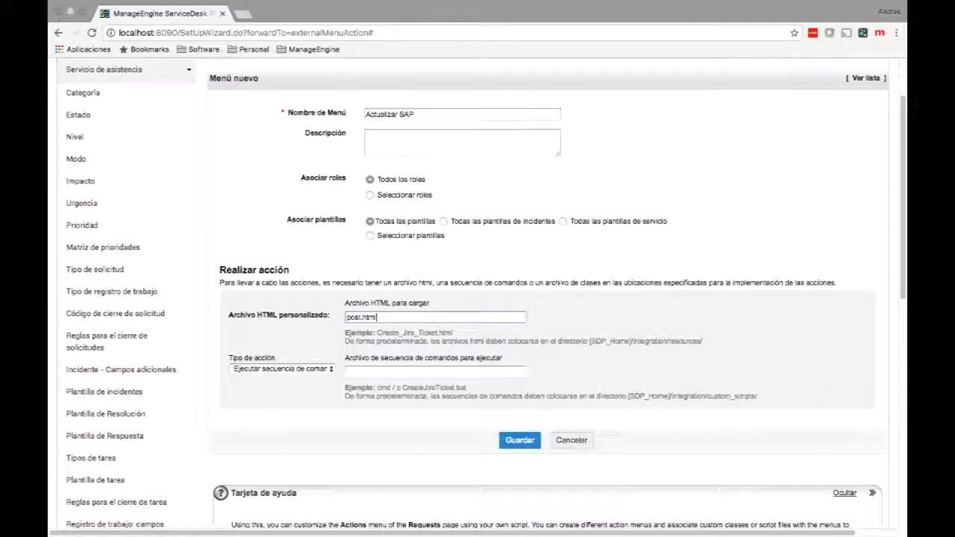
Set the script to 'cmd /c CreateJiraTicket.bat' and save the menu.
left_click_drag(468, 388, 377, 389)
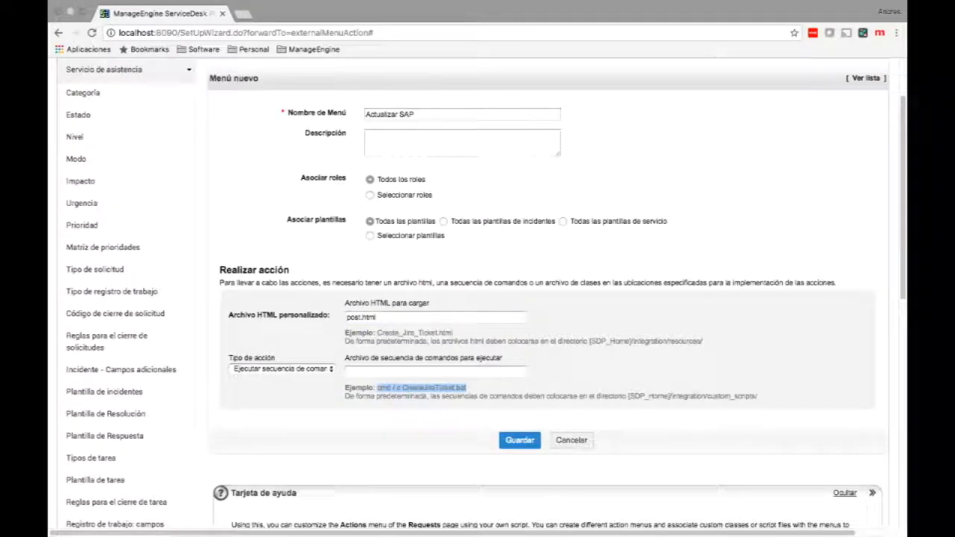
left_click(436, 372)
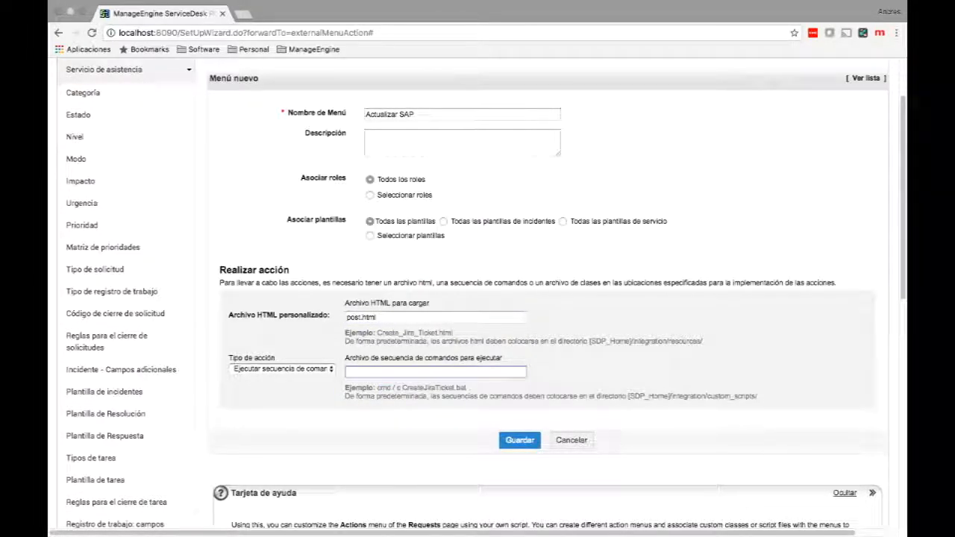
type("post.html")
key("super+a")
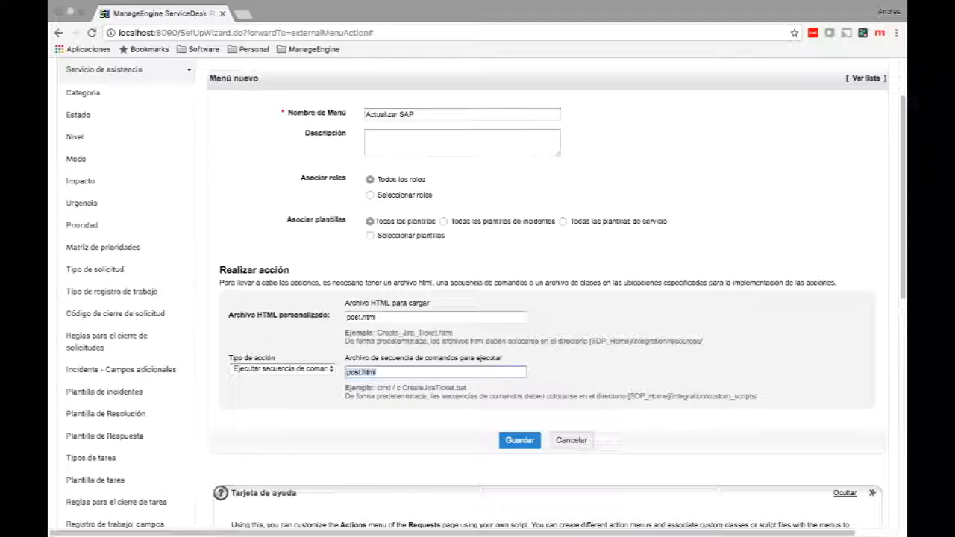
key("BackSpace")
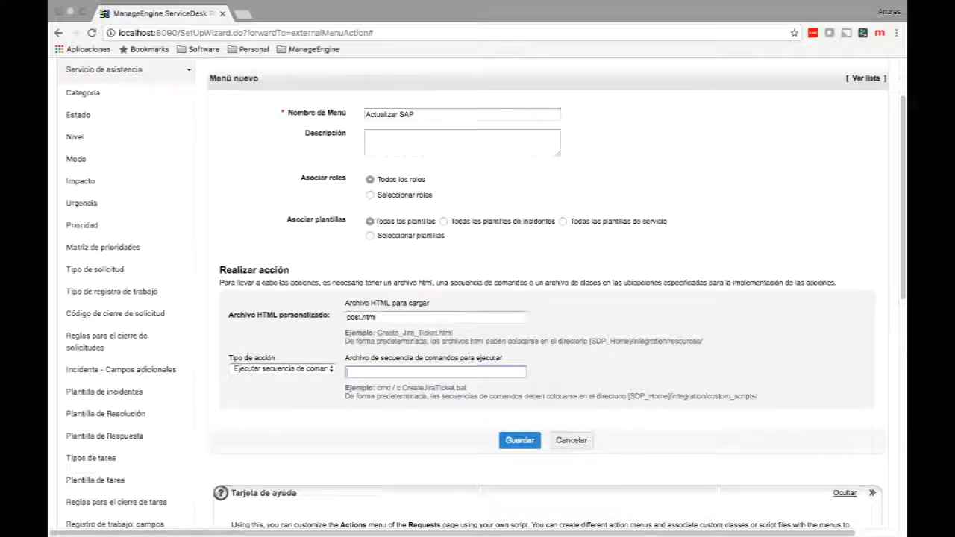
left_click_drag(467, 388, 377, 388)
key("super+c")
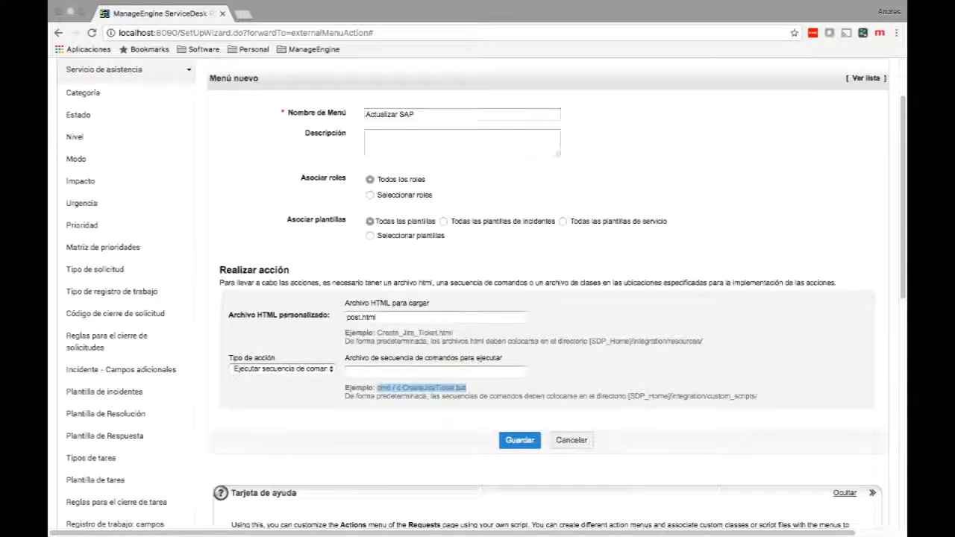
left_click(387, 371)
key("super+v")
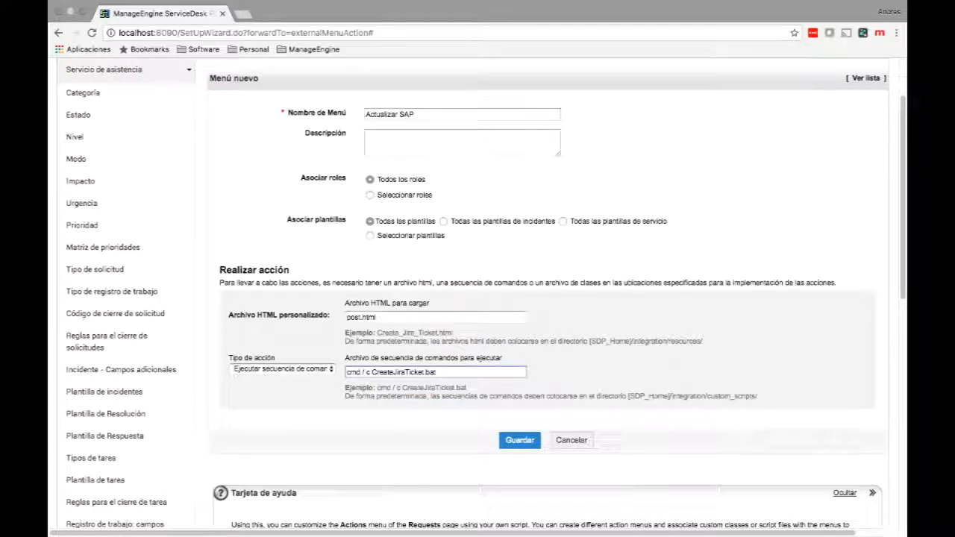
left_click(366, 371)
key("BackSpace")
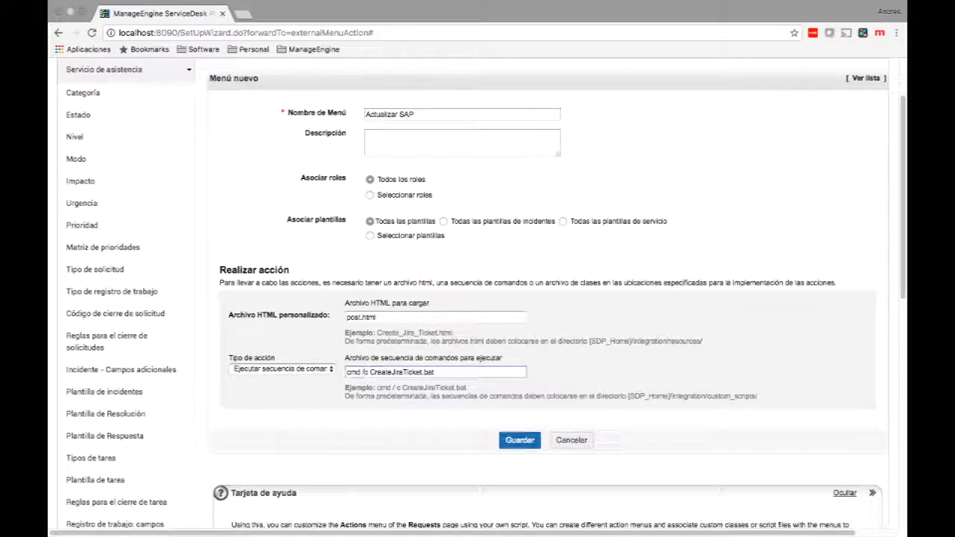
left_click(520, 440)
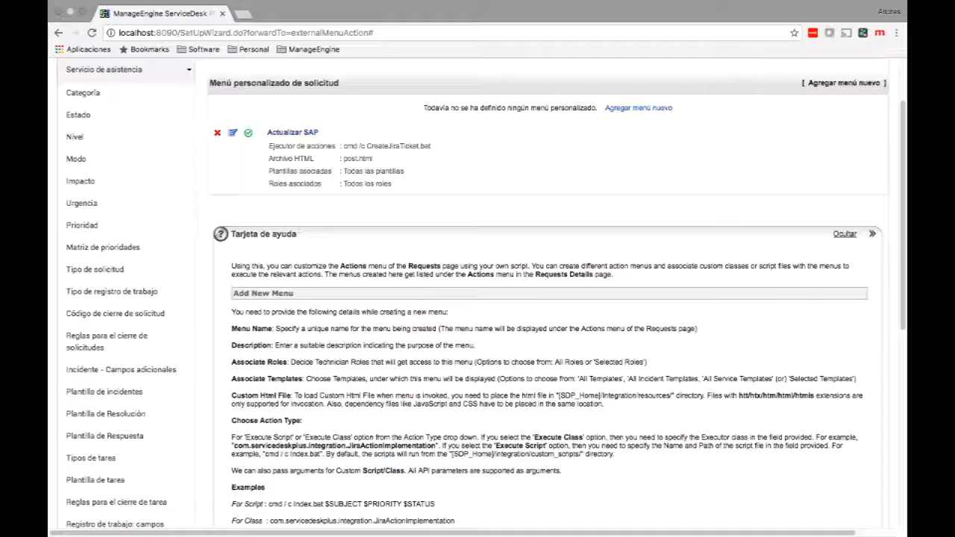
Open request 35, 'Keyboard is not working properly', and list its Acciones.
scroll(477, 298, "up", 2)
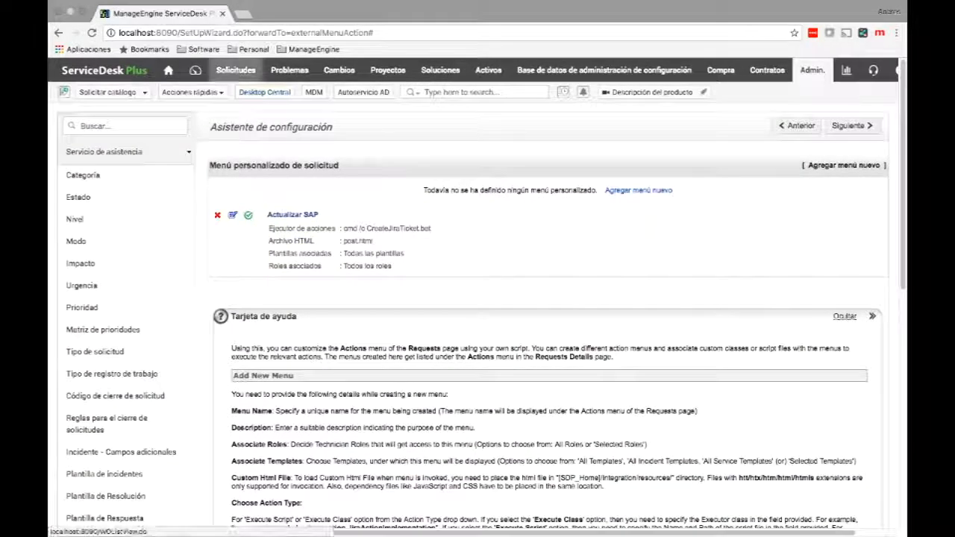
left_click(235, 69)
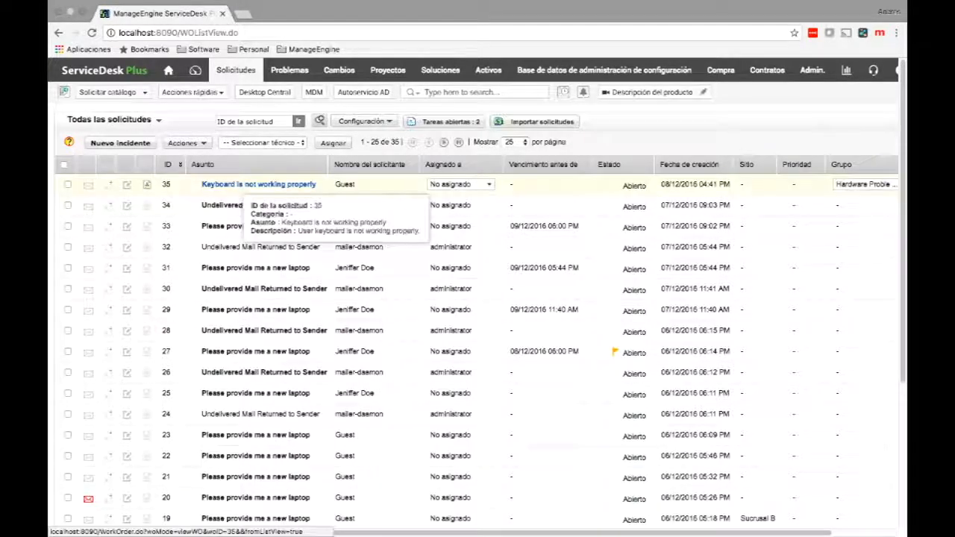
left_click(220, 185)
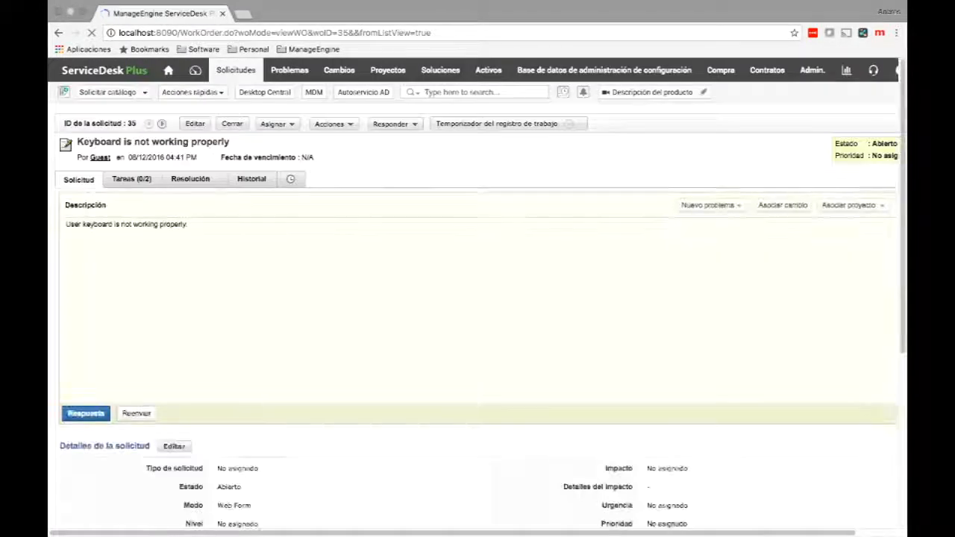
left_click(335, 125)
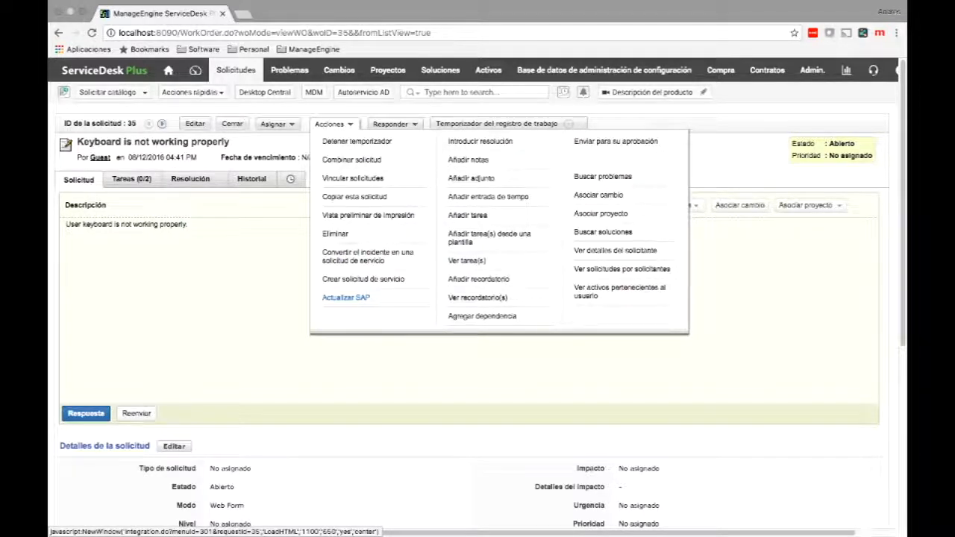
Run Actualizar SAP on request 35, write 'Esto es una prueba', then close the page.
left_click(346, 296)
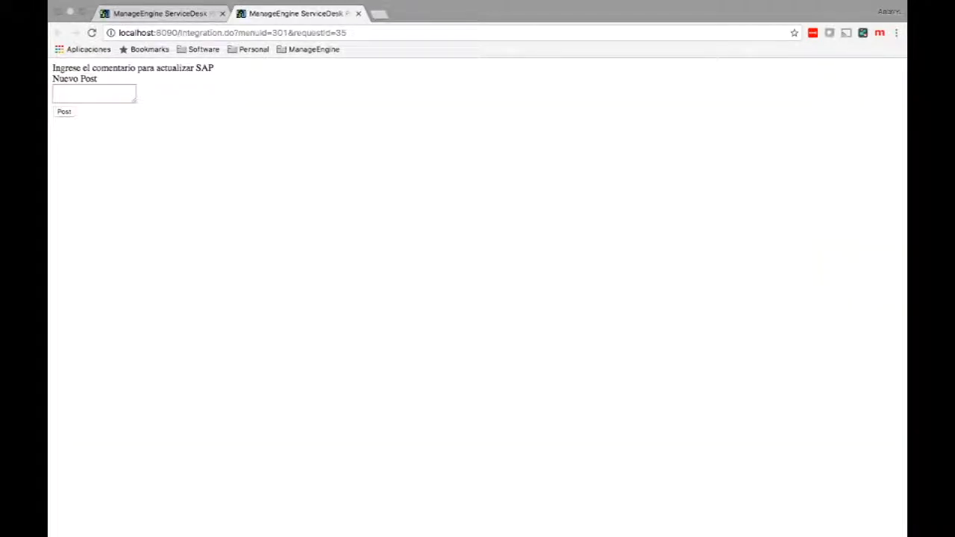
left_click(94, 94)
type("s")
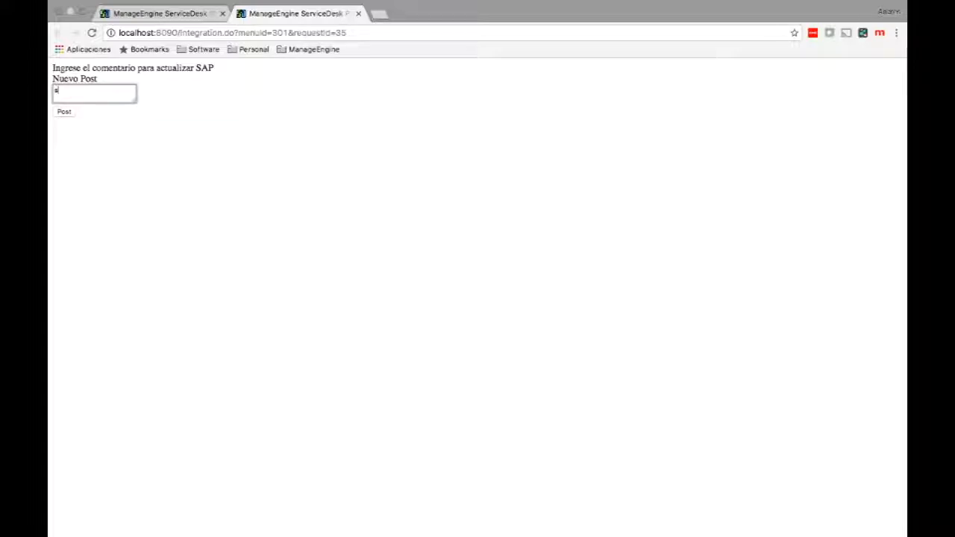
key("BackSpace")
type("Esto es una prueba")
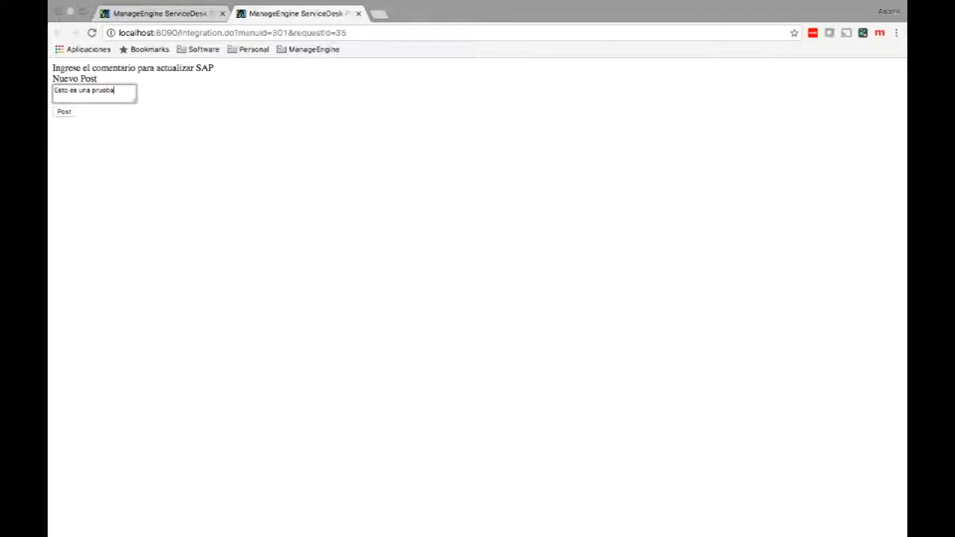
left_click(358, 13)
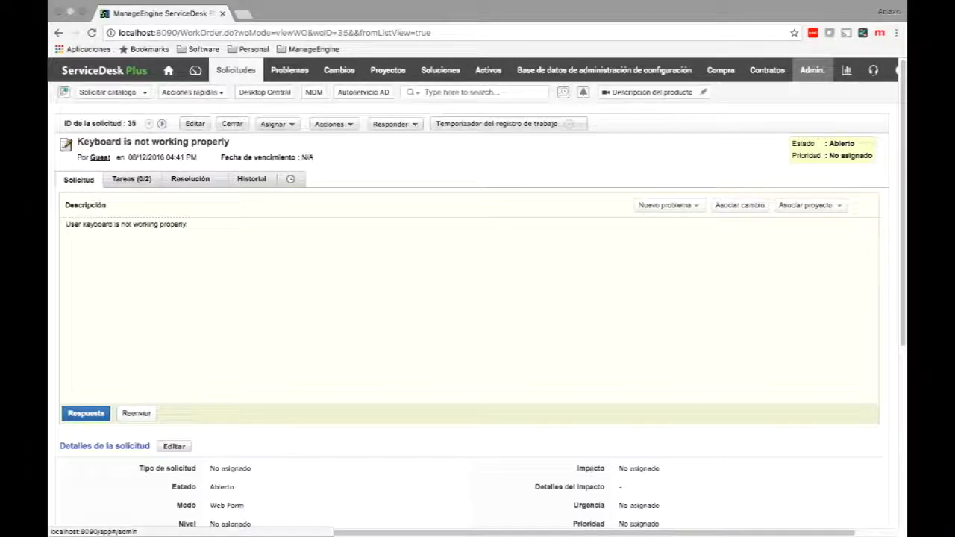
Open Activadores personalizados from the Admin settings.
left_click(812, 69)
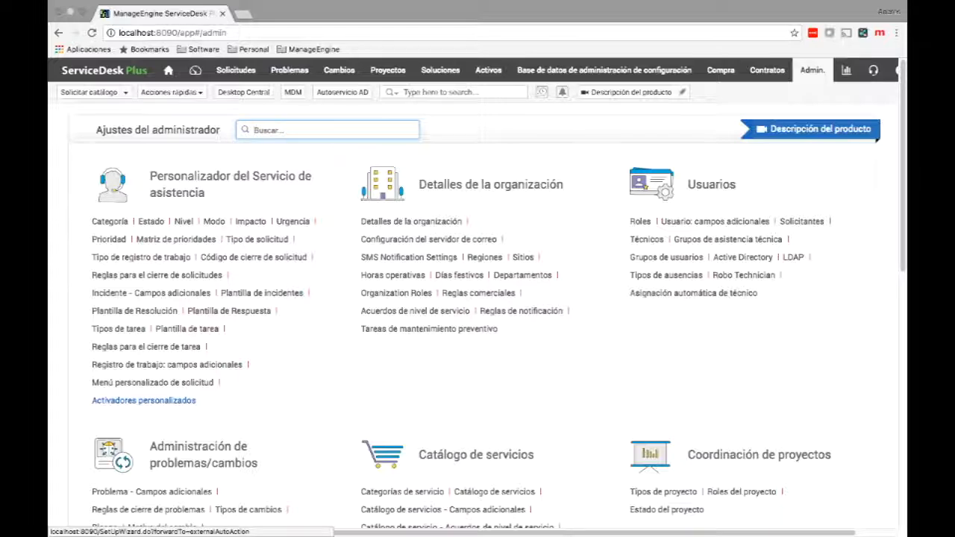
left_click(144, 399)
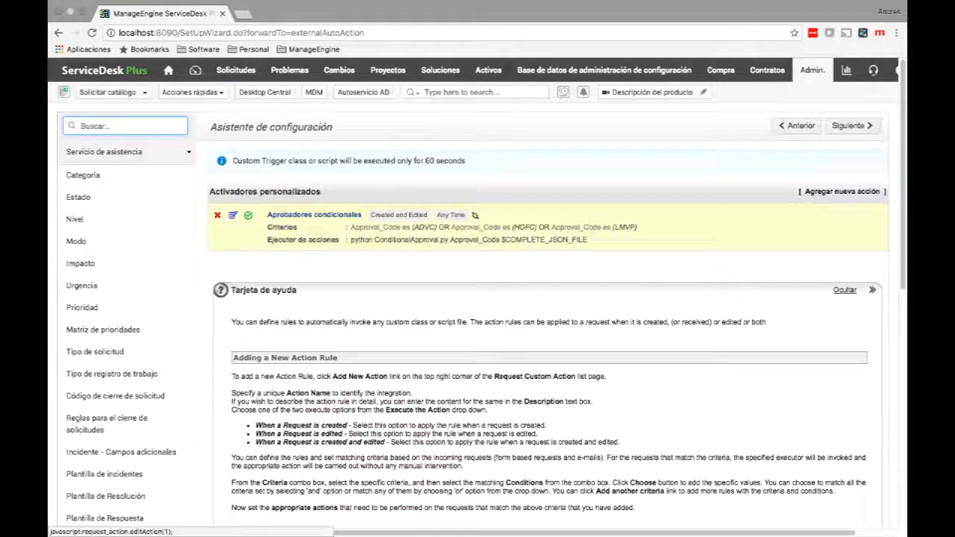
Edit the Aprobadores condicionales trigger to review its Approval_Code criteria and python script command.
left_click(475, 214)
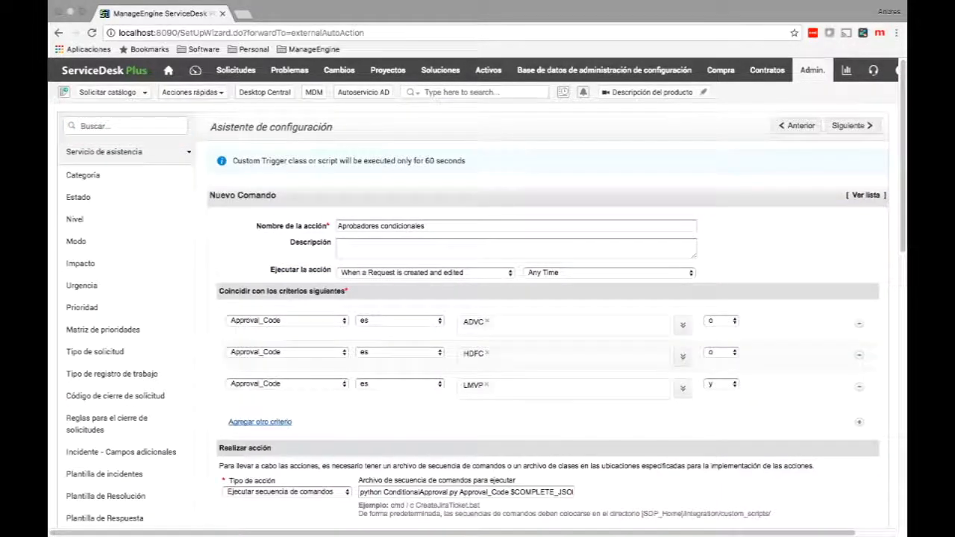
scroll(477, 291, "down", 1)
scroll(477, 291, "down", 1)
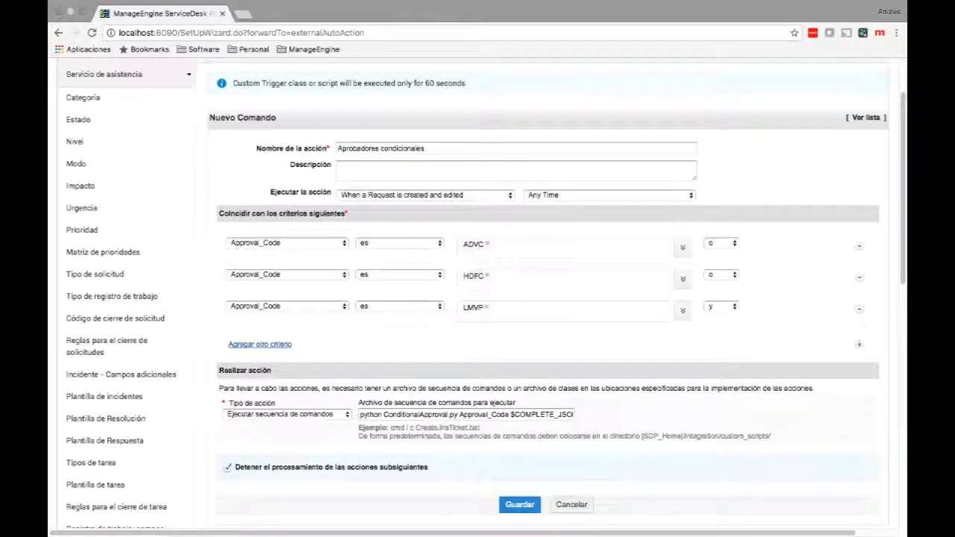
left_click_drag(514, 414, 578, 414)
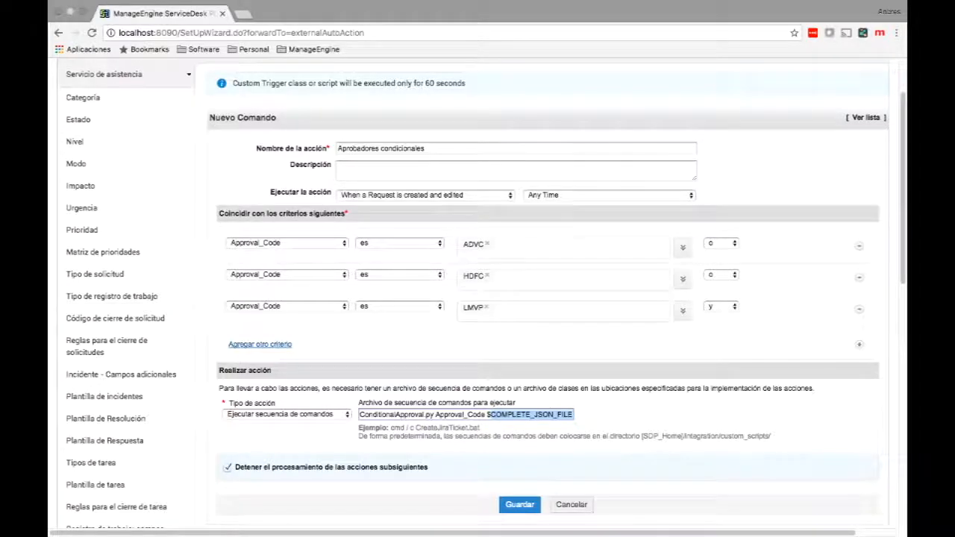
Review the trigger's time-window and event options, keeping Any Time and created-and-edited requests.
left_click(609, 195)
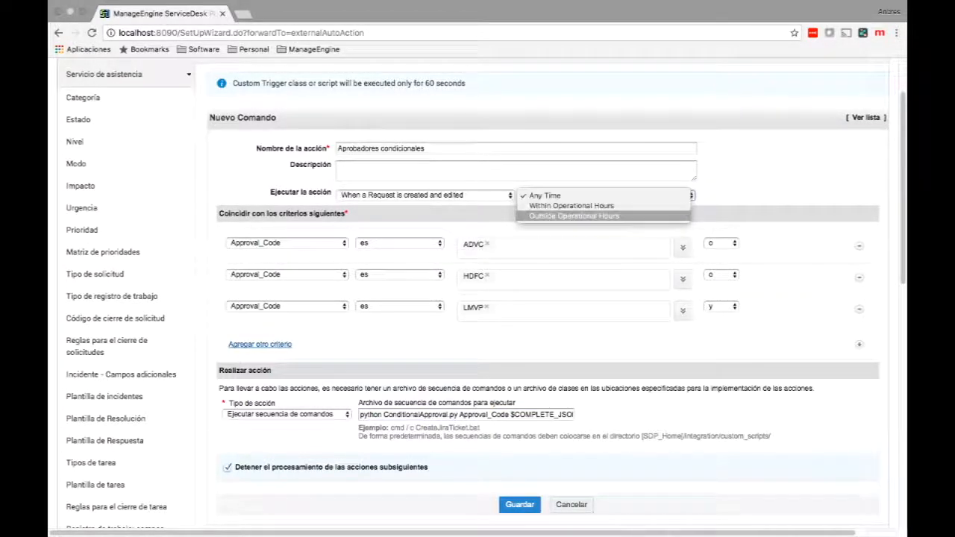
left_click(573, 216)
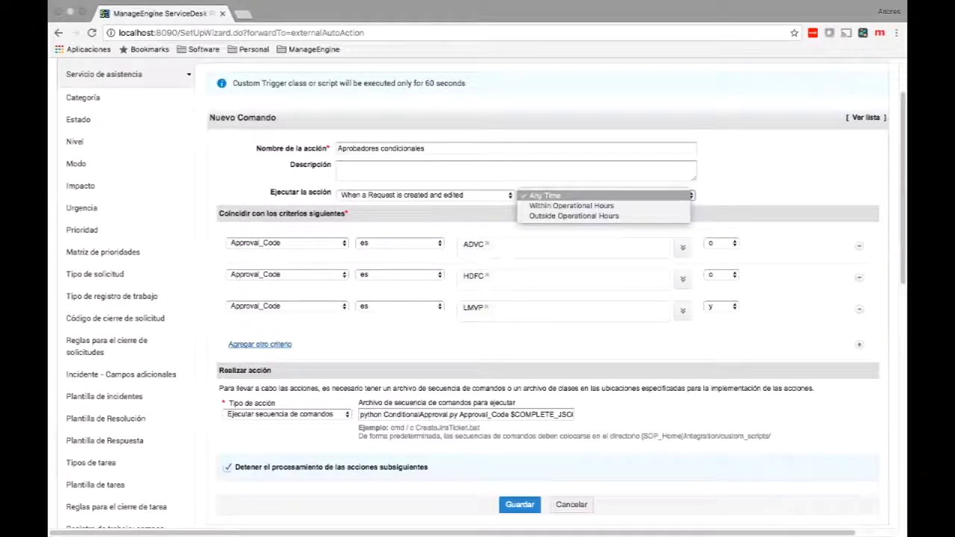
key("Return")
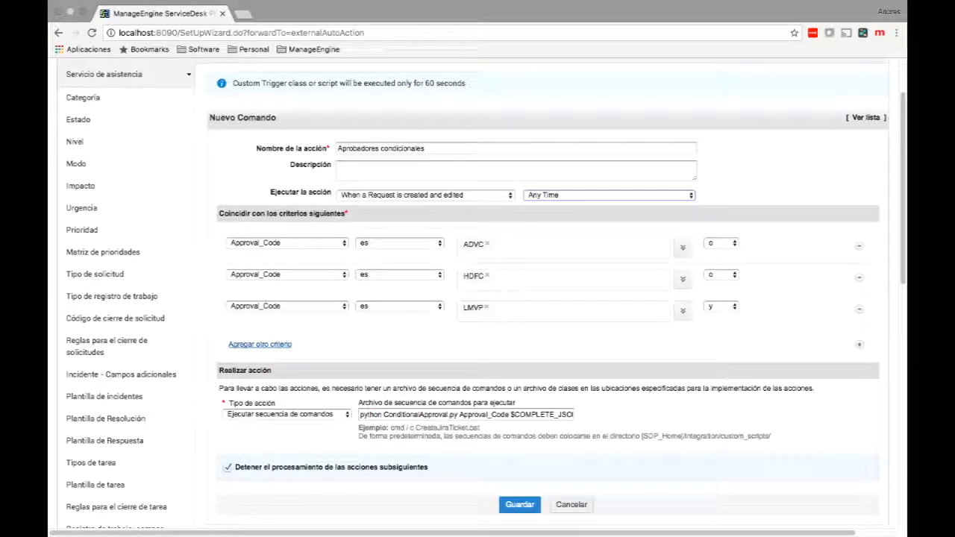
left_click(425, 195)
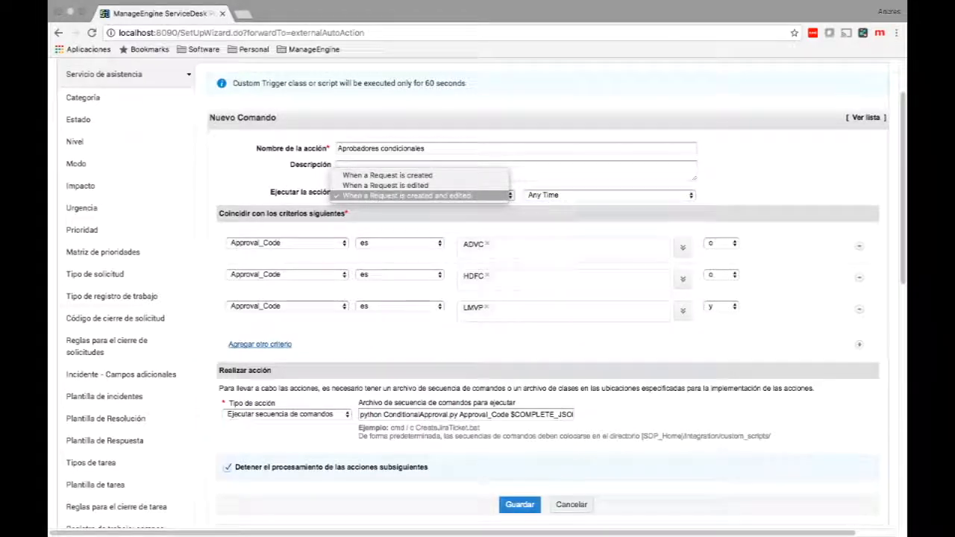
key("Down")
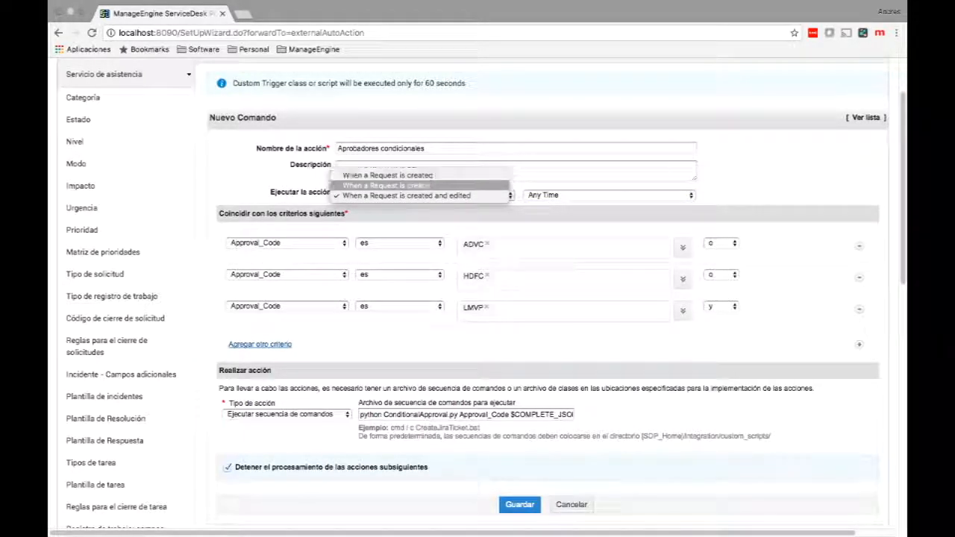
key("Down")
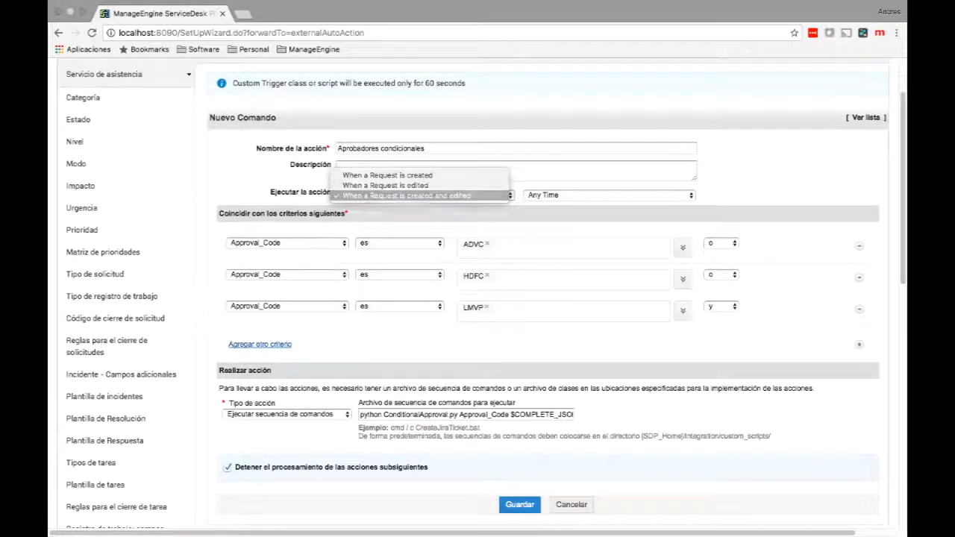
key("Return")
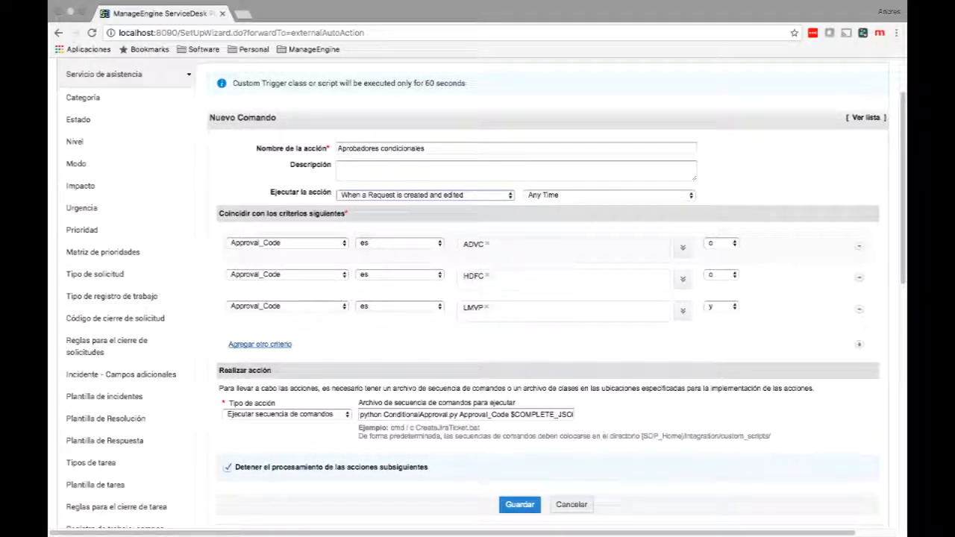
Check the first criterion's field list, leave Approval_Code, and cancel without saving.
left_click(287, 244)
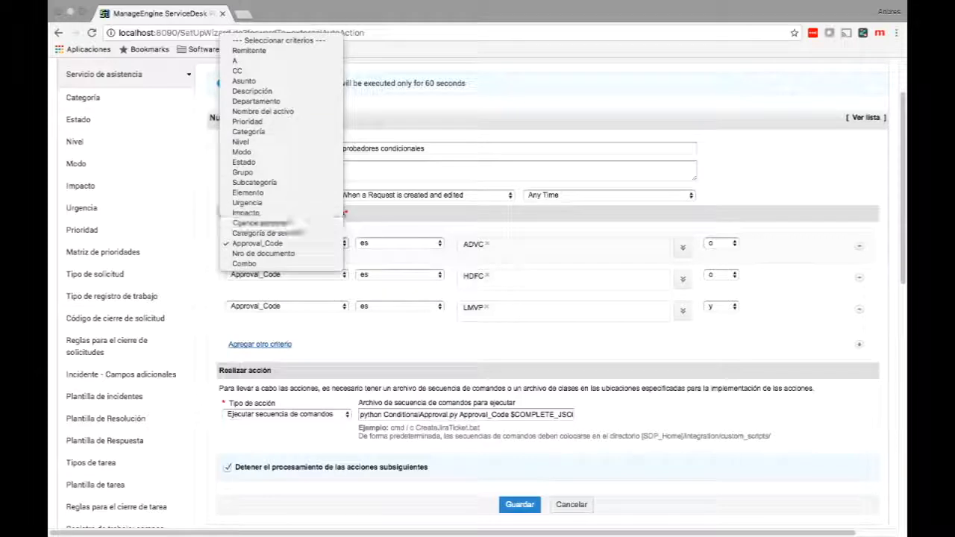
key("Escape")
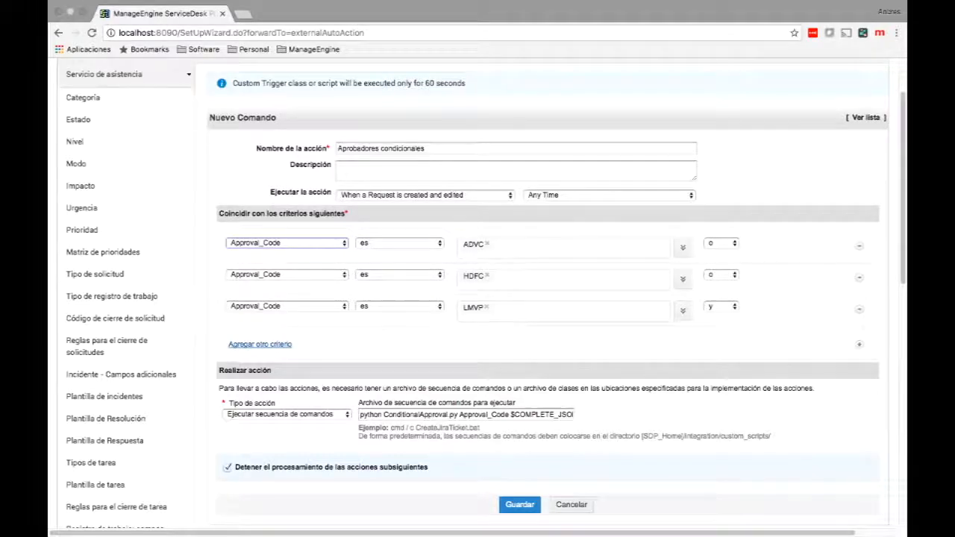
left_click(571, 505)
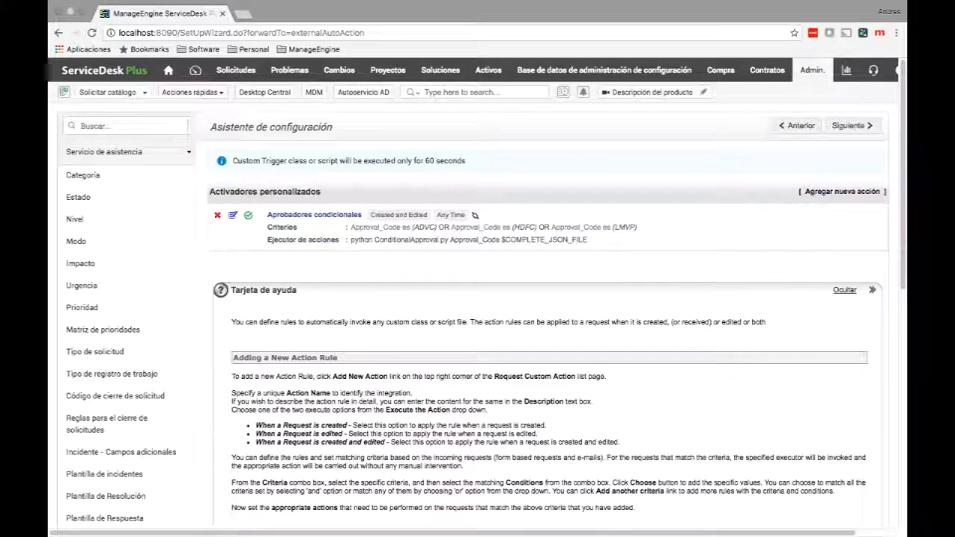
Open Solicitar catálogo and show the Hardware submenu with Request a Laptop.
left_click(108, 92)
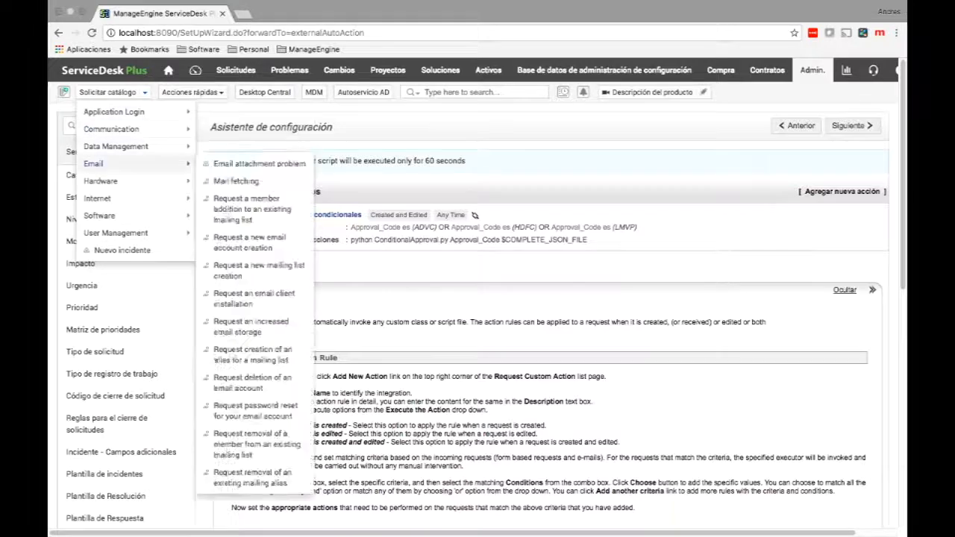
mouse_move(97, 199)
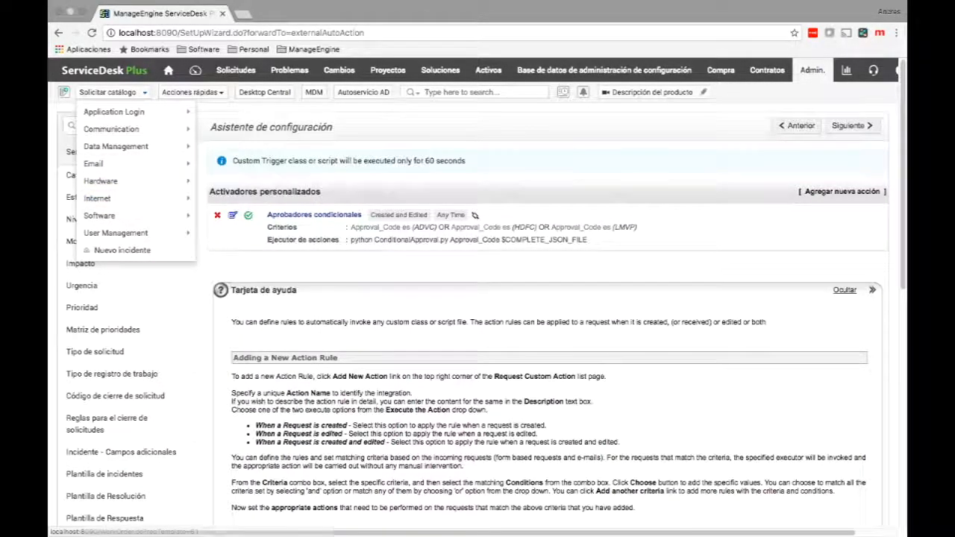
Start a new Request a Laptop request and accept the suggested requester.
mouse_move(99, 215)
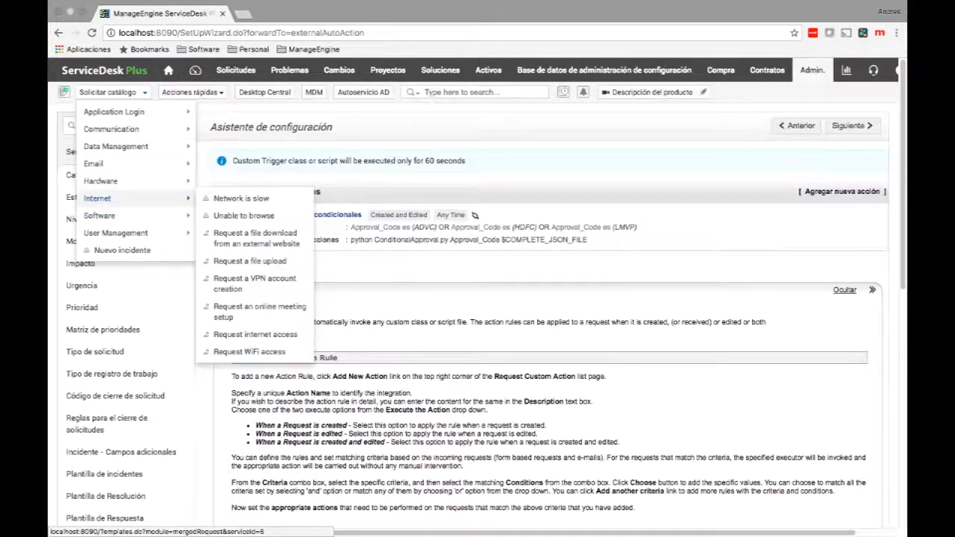
mouse_move(100, 182)
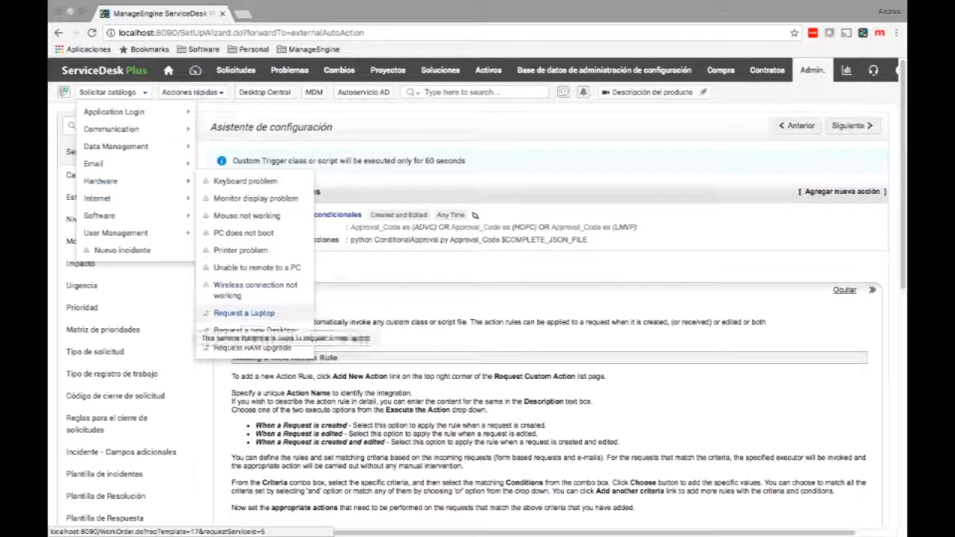
left_click(244, 314)
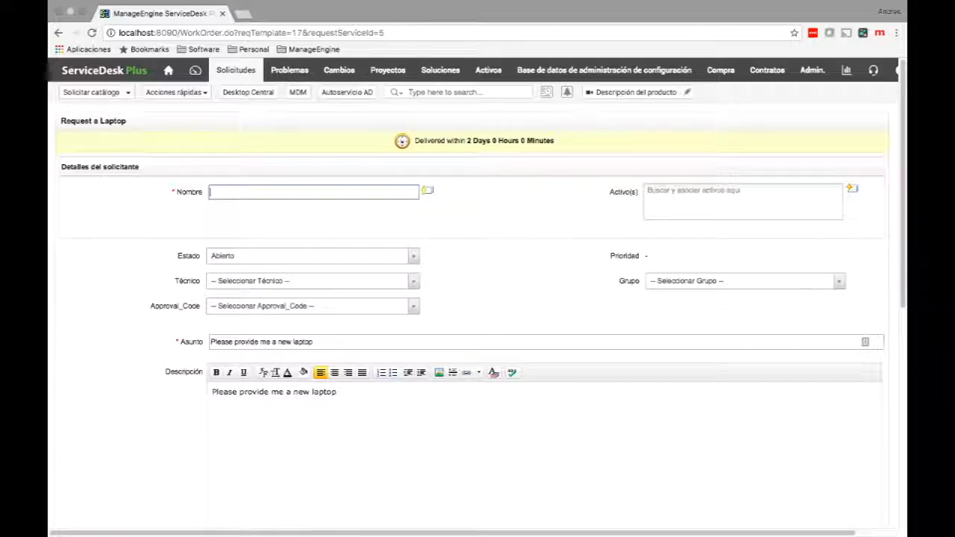
type("a")
key("Return")
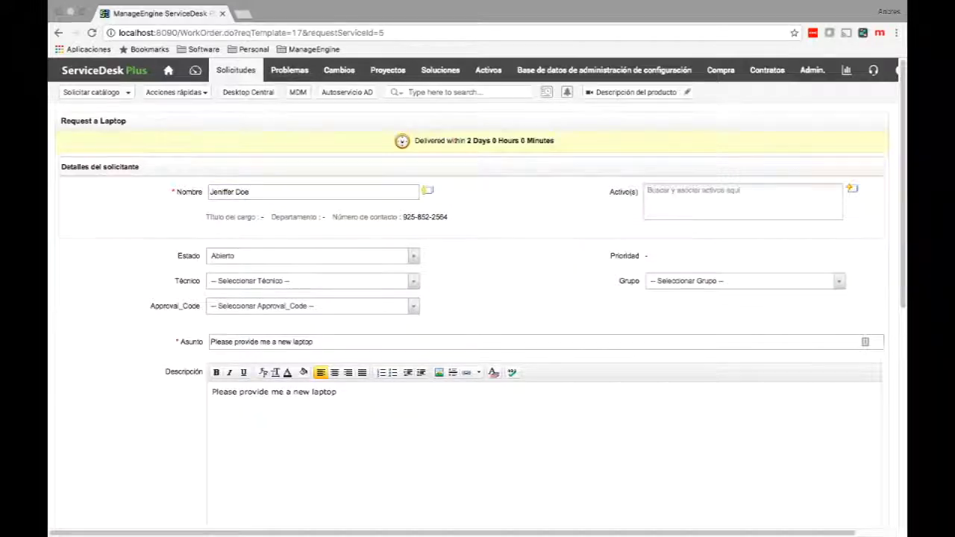
Set Approval_Code to HDFC and submit the laptop request with Añadir solicitud.
scroll(477, 298, "down", 1)
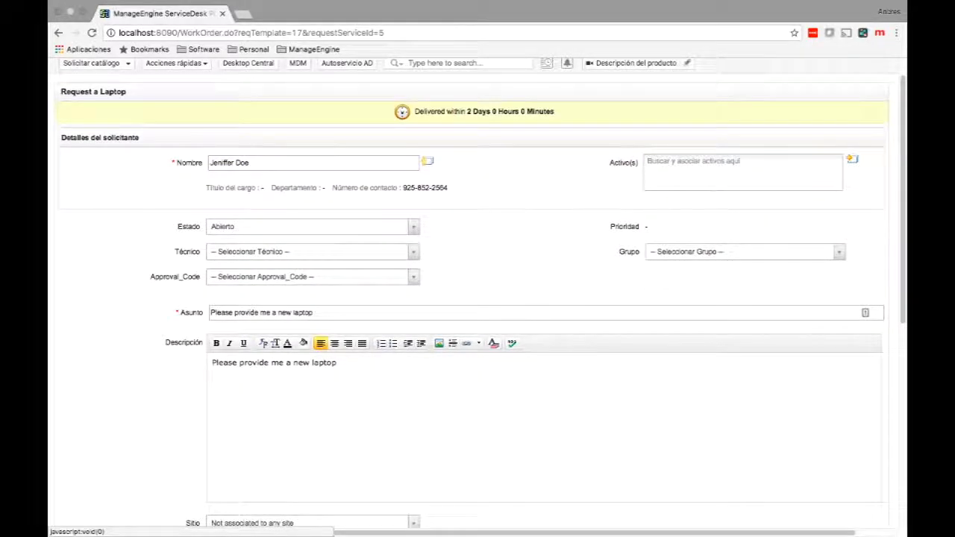
left_click(313, 276)
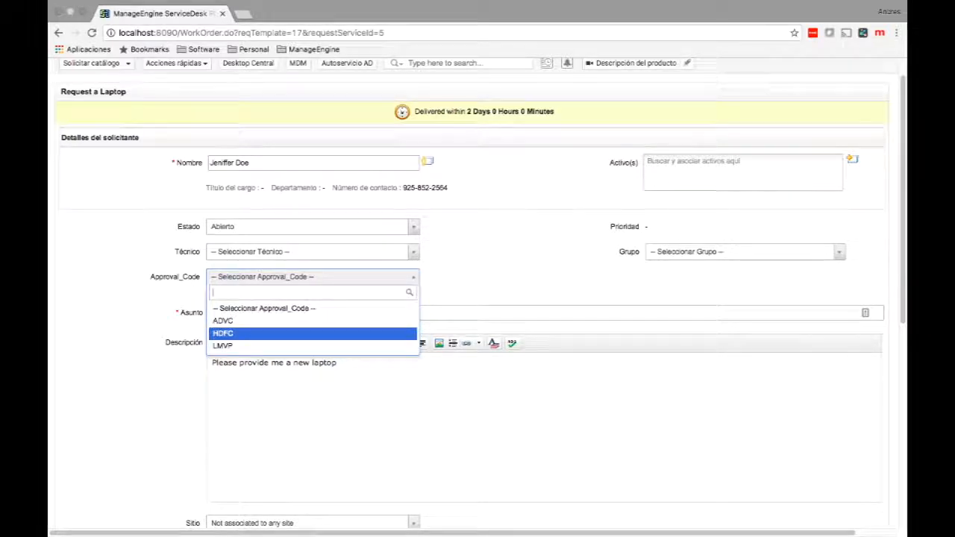
left_click(314, 334)
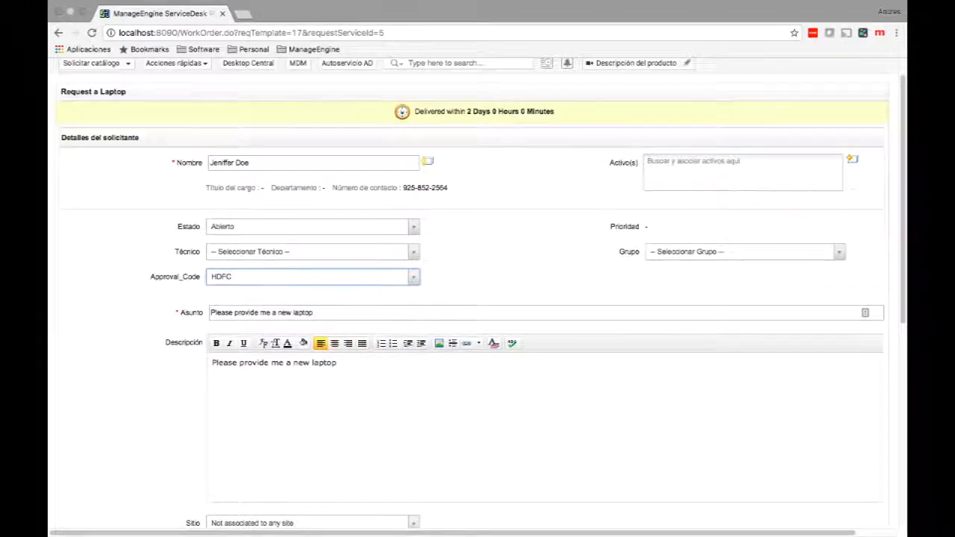
scroll(478, 298, "down", 1)
scroll(477, 299, "down", 3)
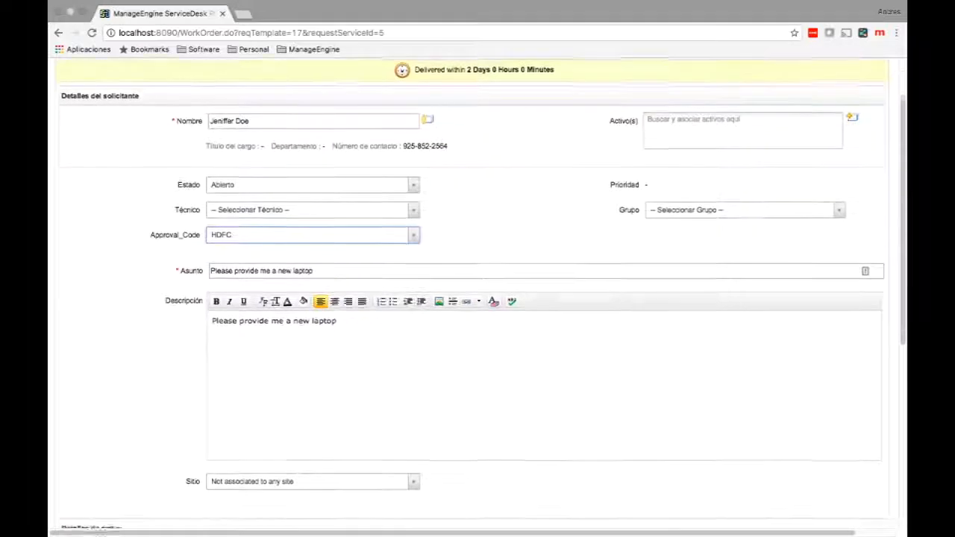
scroll(478, 298, "down", 5)
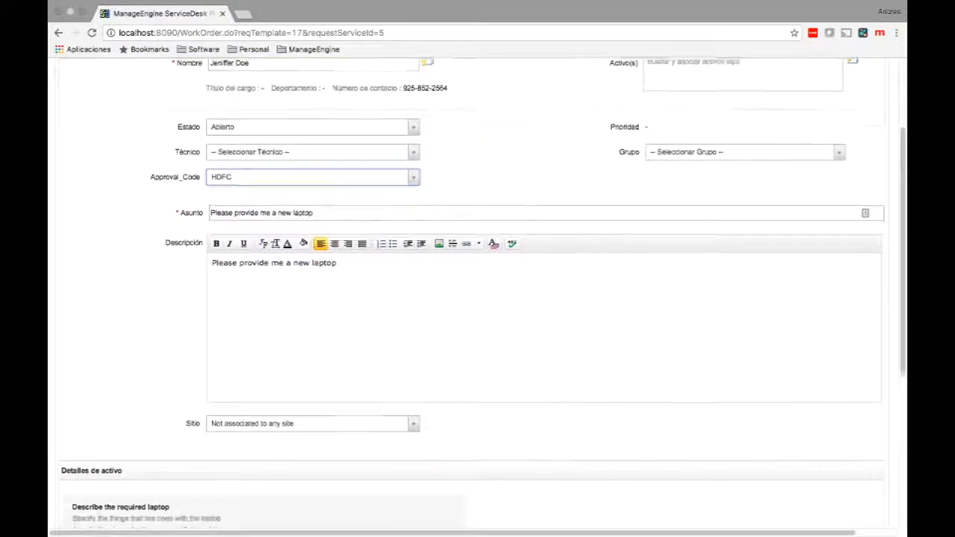
scroll(478, 298, "down", 8)
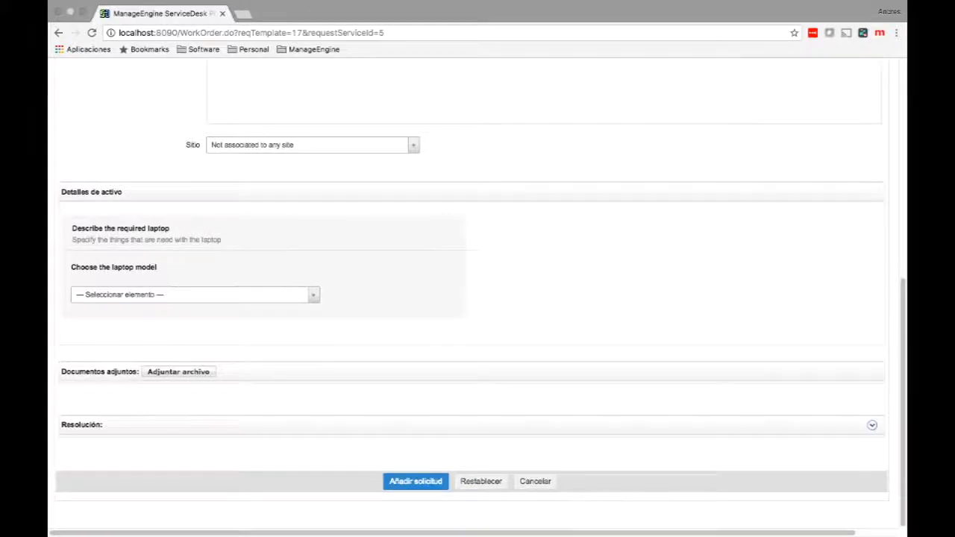
left_click(415, 481)
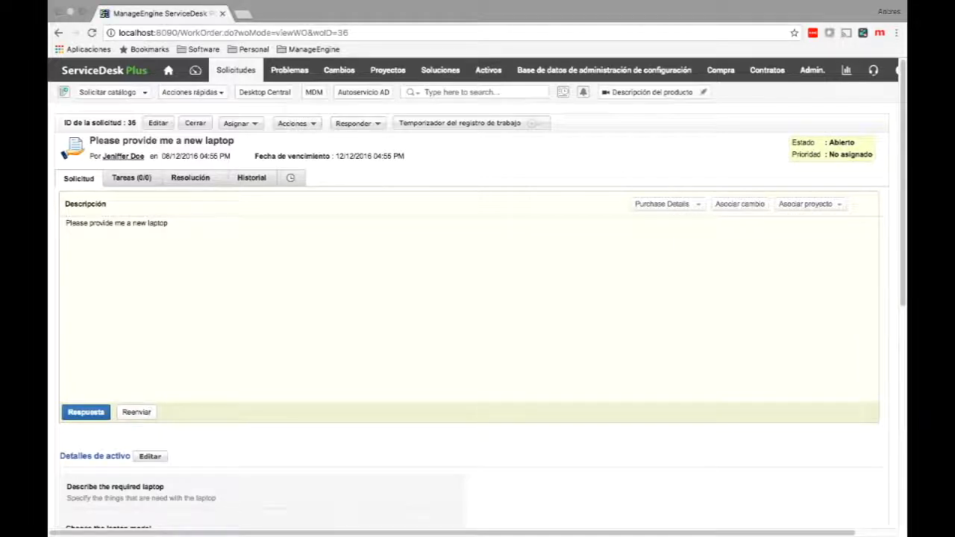
Open request 36's Historial tab to see the Aprobadores condicionales trigger entry.
left_click(251, 178)
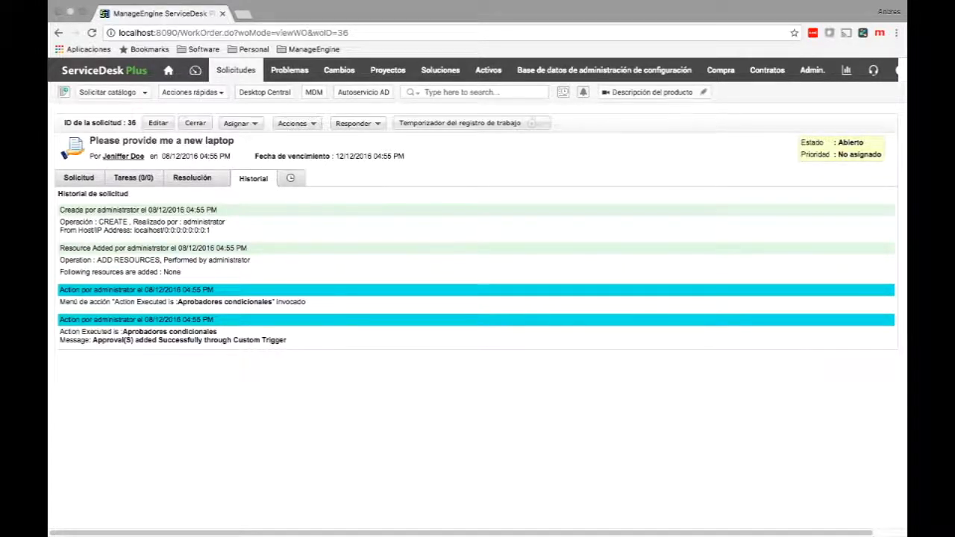
Reload request 36, check its Pending Approval stages, and return to Solicitud.
left_click(92, 33)
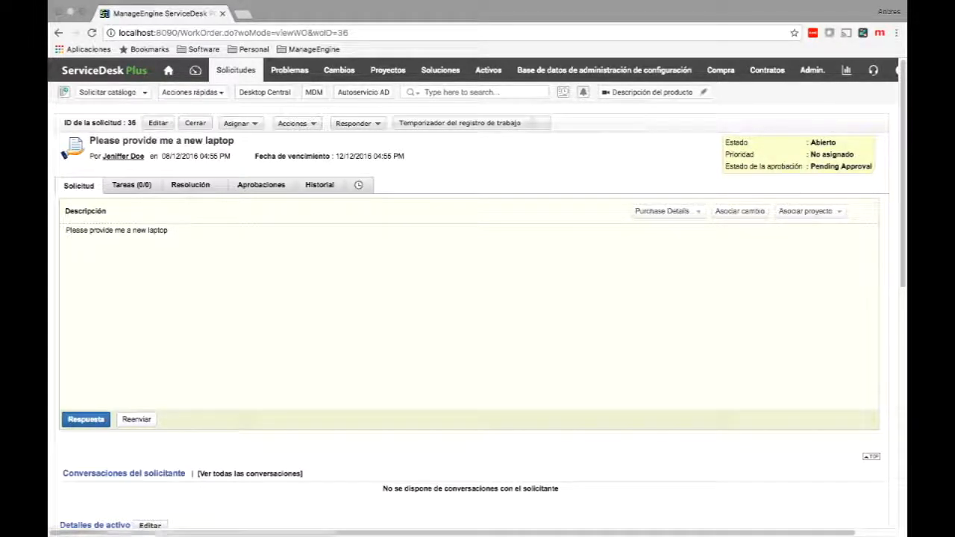
left_click(262, 185)
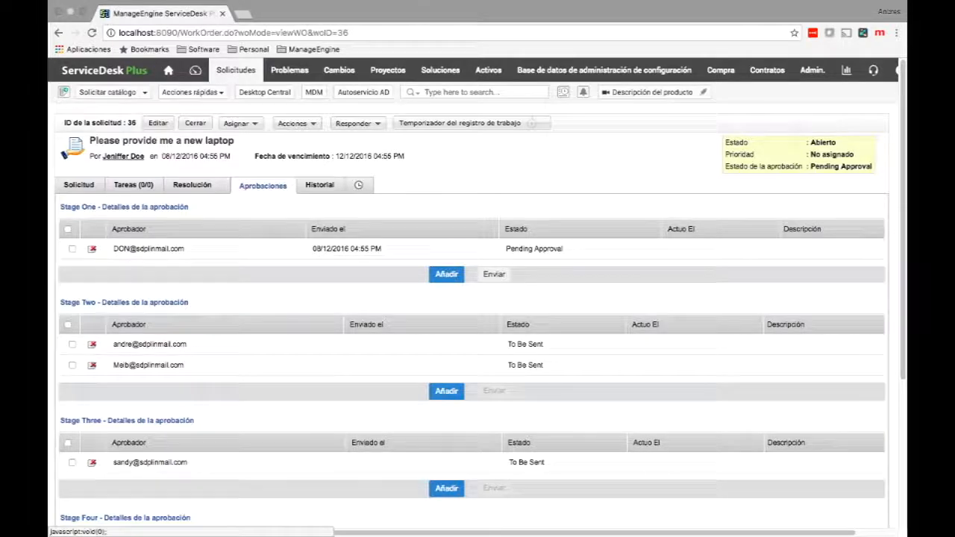
left_click(78, 185)
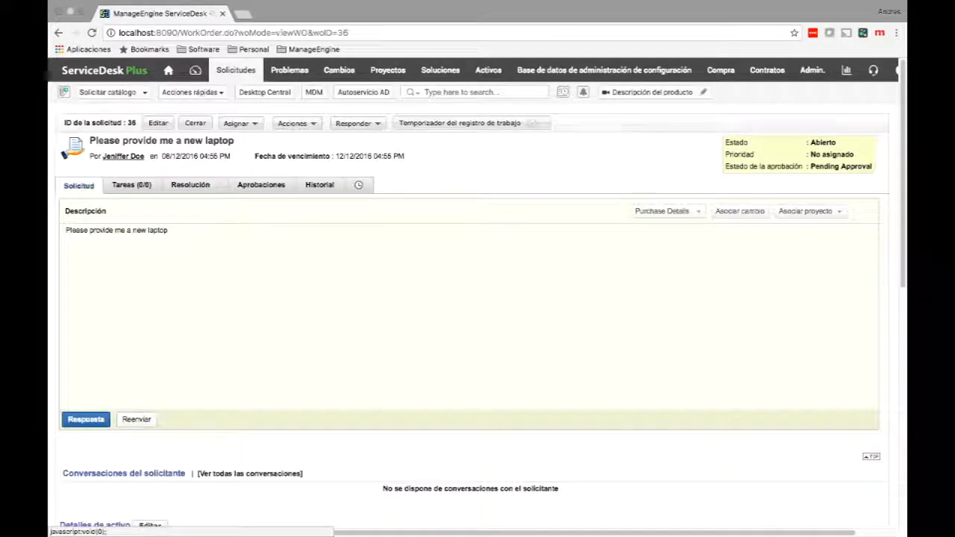
Scroll through the request's HDFC details, then move to the Finder desktop.
scroll(470, 298, "down", 3)
scroll(478, 298, "down", 5)
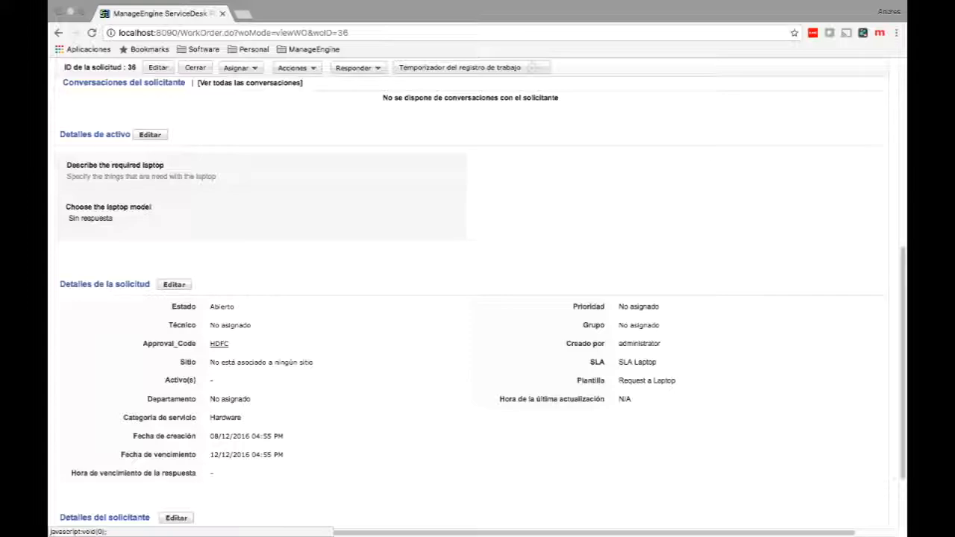
key("ctrl+Left")
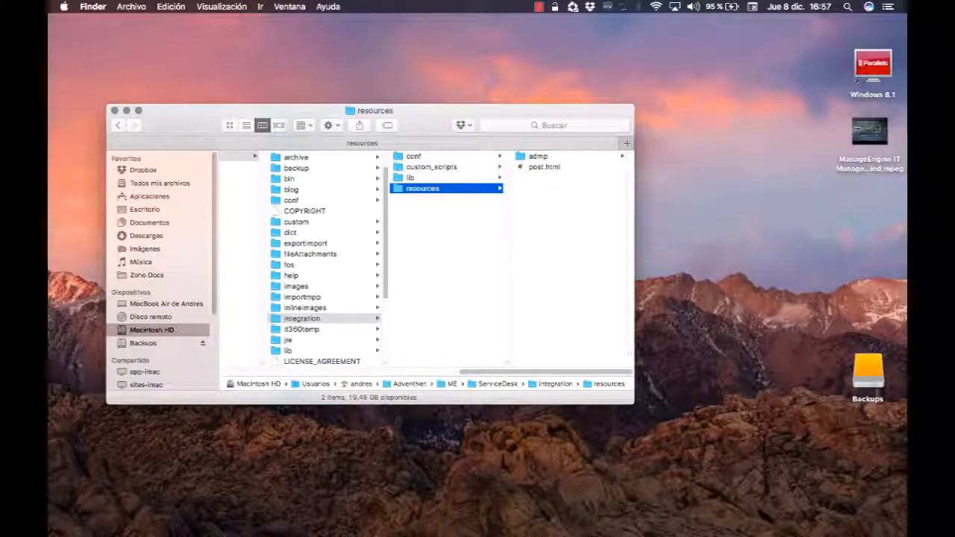
Select ConditionalApproval.py in custom_scripts and show it in Quick Look.
key("Up")
key("Up")
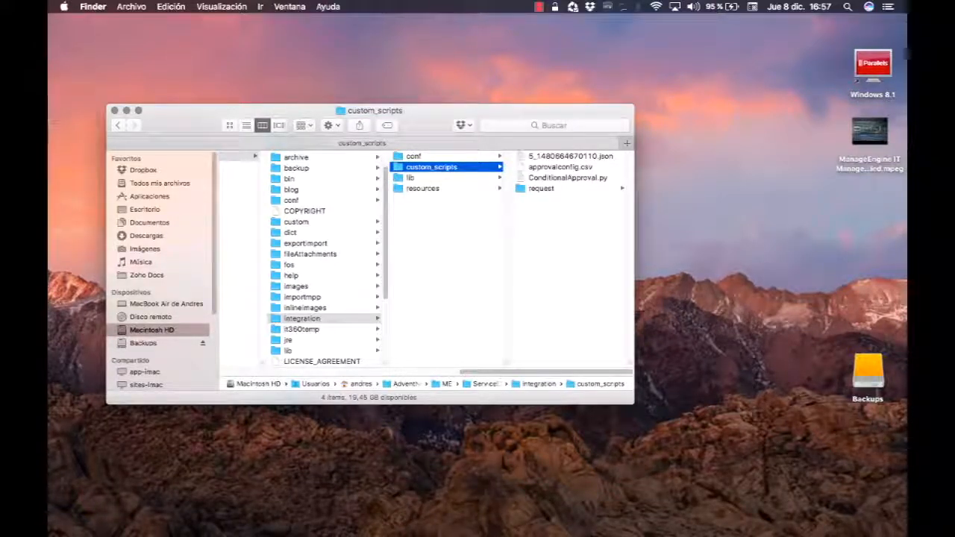
left_click(567, 178)
key("space")
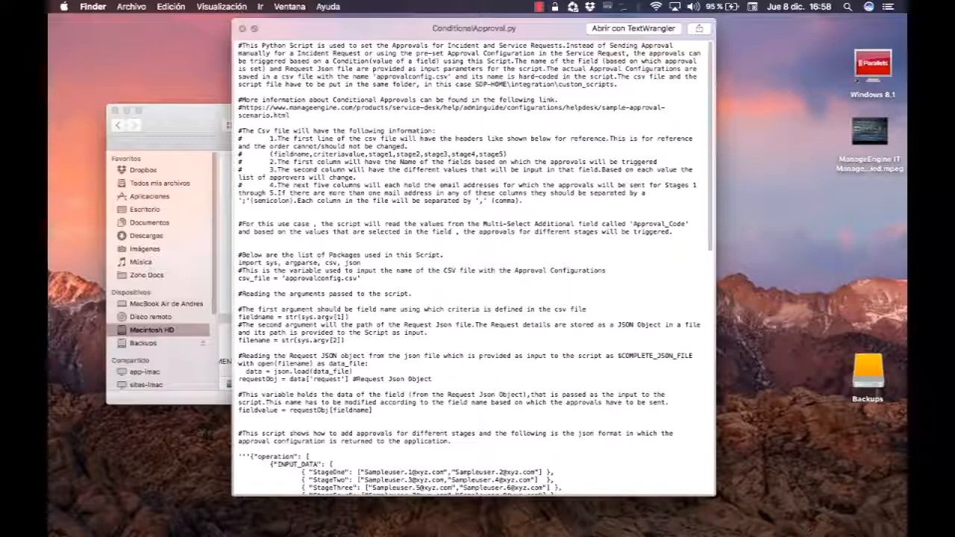
Scroll through the script's getArray StageOne–StageFive code, move the preview aside, then close it.
scroll(473, 268, "down", 3)
scroll(473, 269, "down", 6)
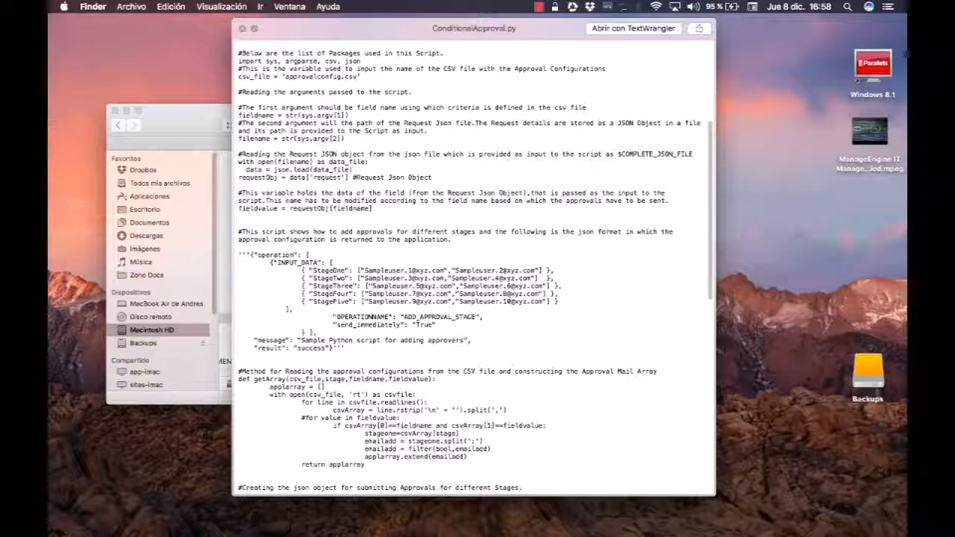
scroll(474, 269, "down", 4)
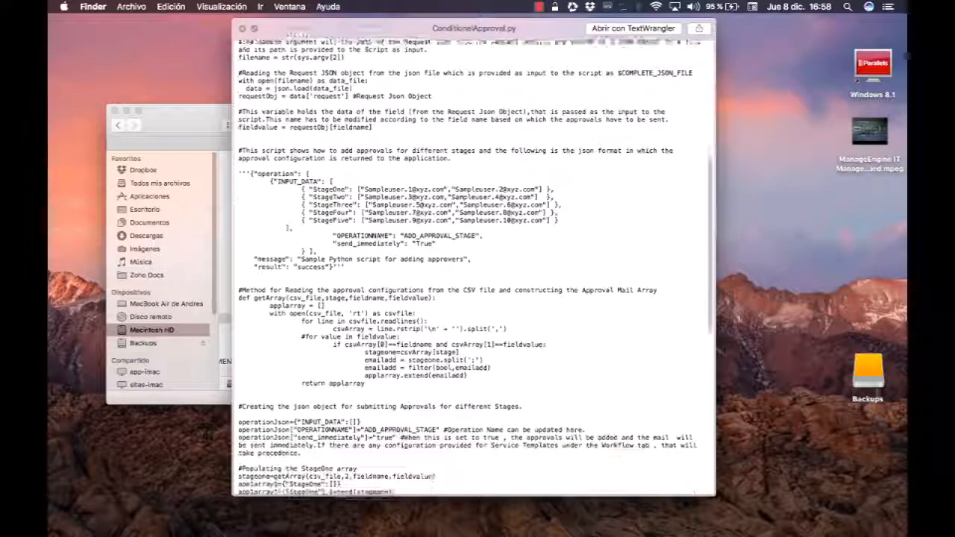
scroll(474, 269, "down", 8)
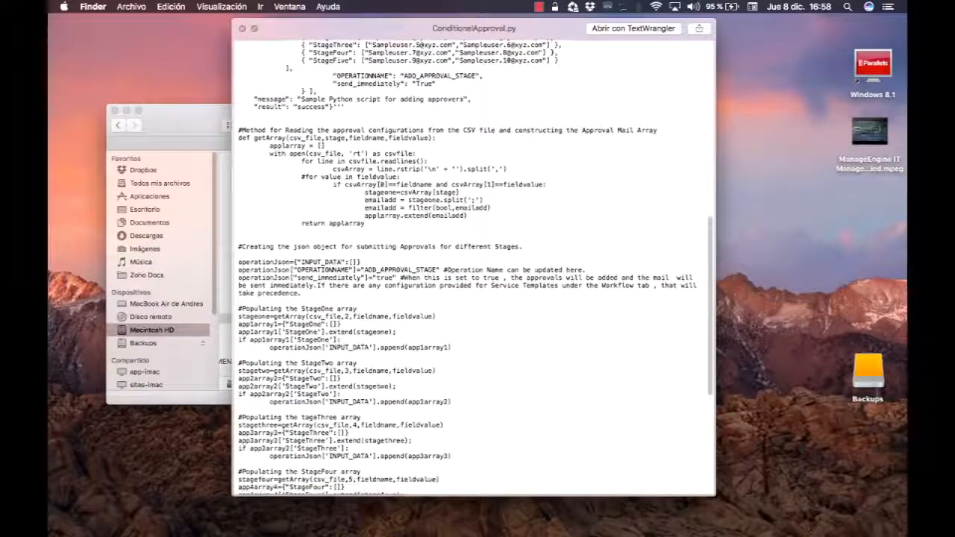
left_click_drag(473, 29, 505, 26)
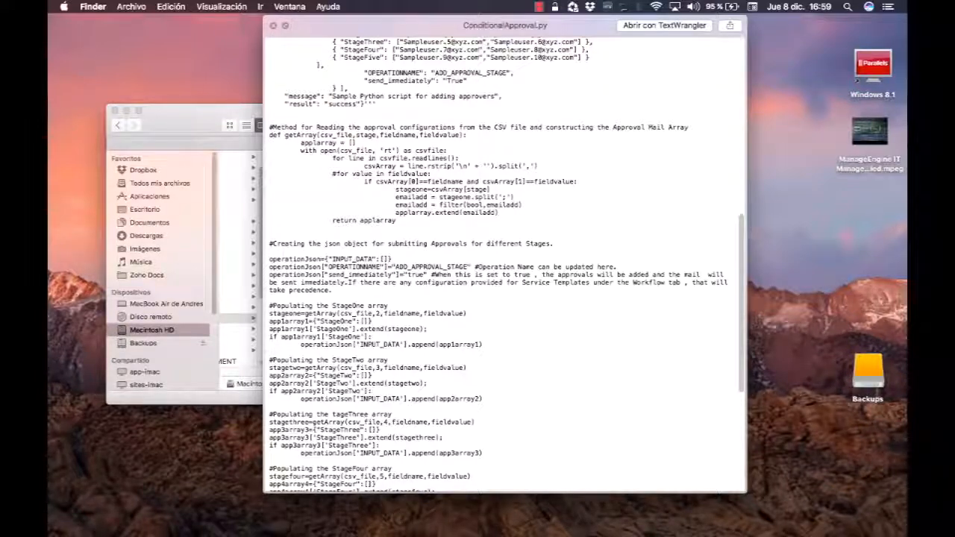
key("space")
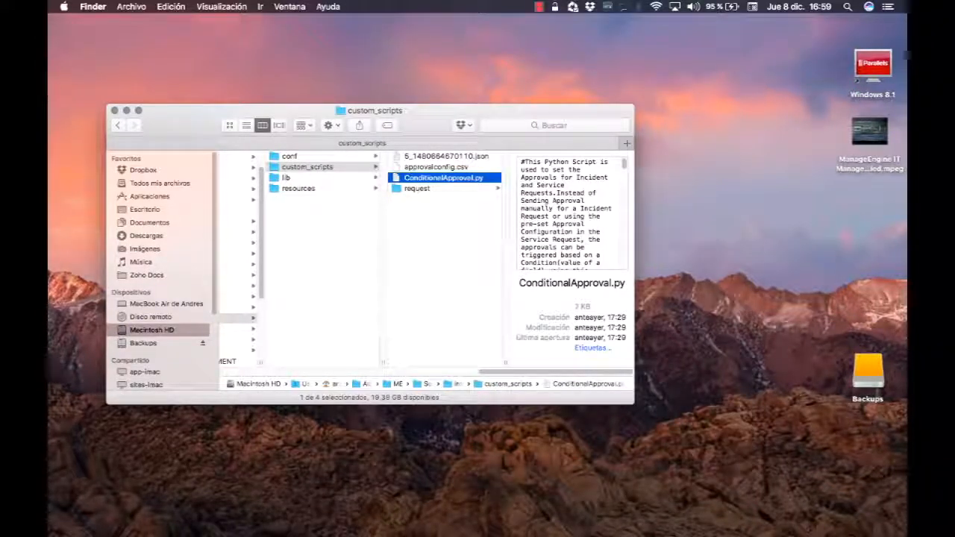
Preview approvalconfig.csv's HDFC approver row, then return to the ServiceDesk request.
left_click(436, 167)
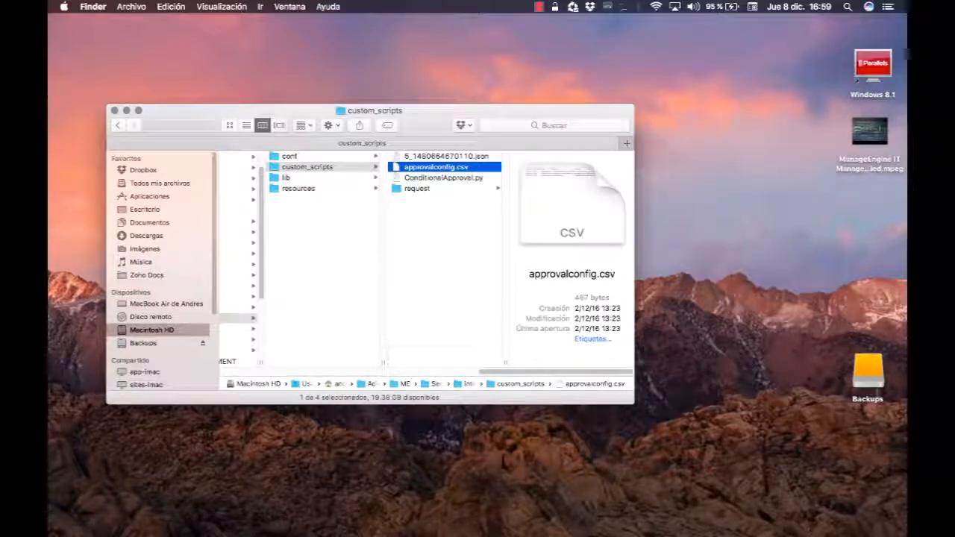
key("space")
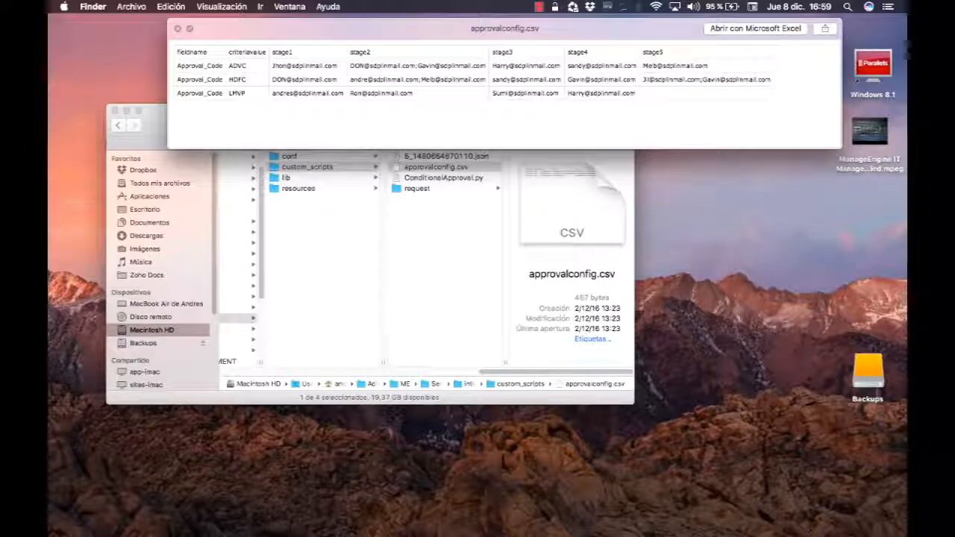
key("ctrl+Right")
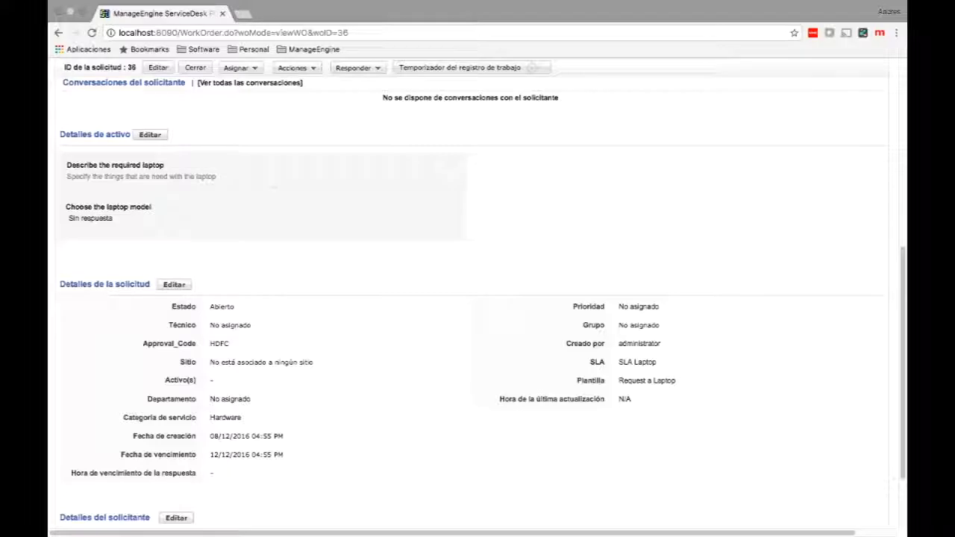
Check Aprobaciones for approvers in Stage One through Stage Five, then go to the home dashboard.
scroll(478, 298, "up", 10)
left_click(261, 185)
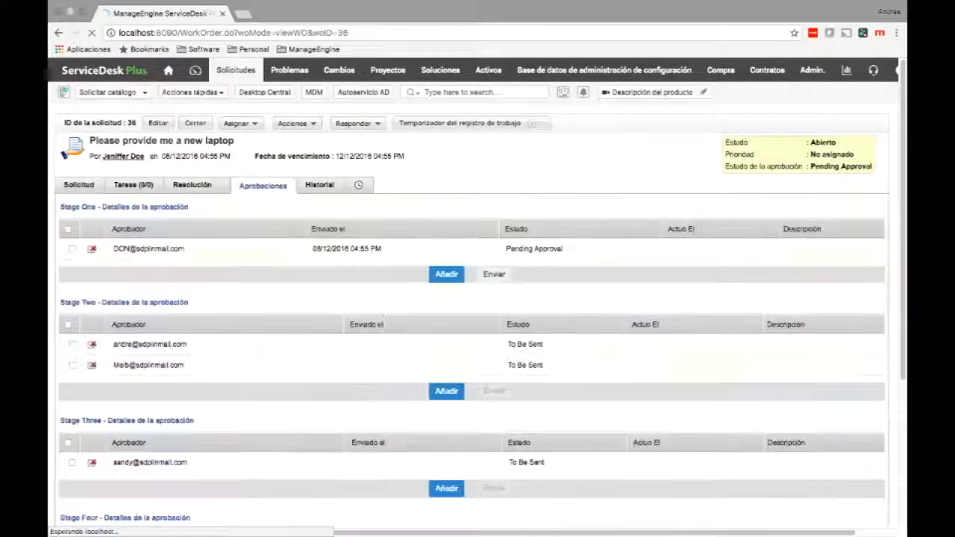
scroll(477, 298, "down", 2)
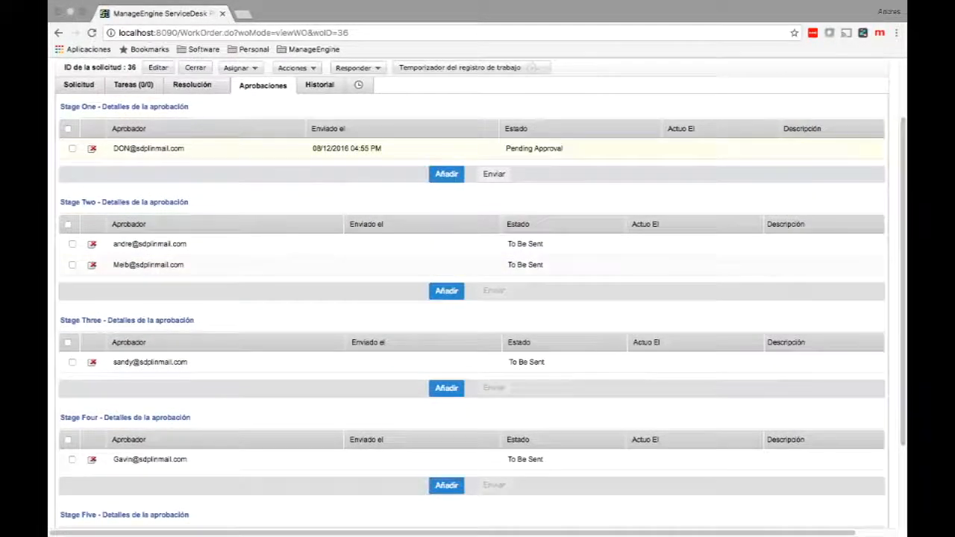
scroll(477, 298, "down", 1)
scroll(477, 299, "down", 1)
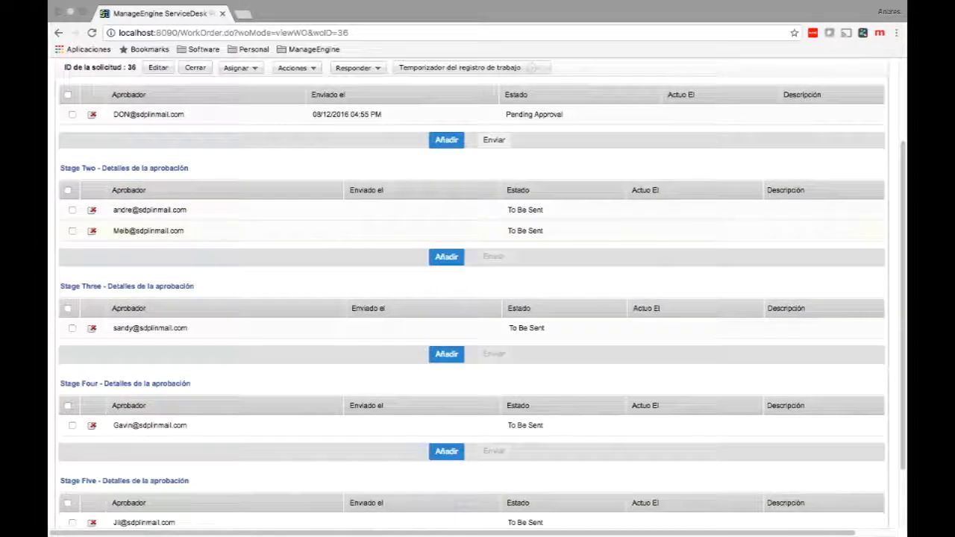
scroll(478, 298, "down", 2)
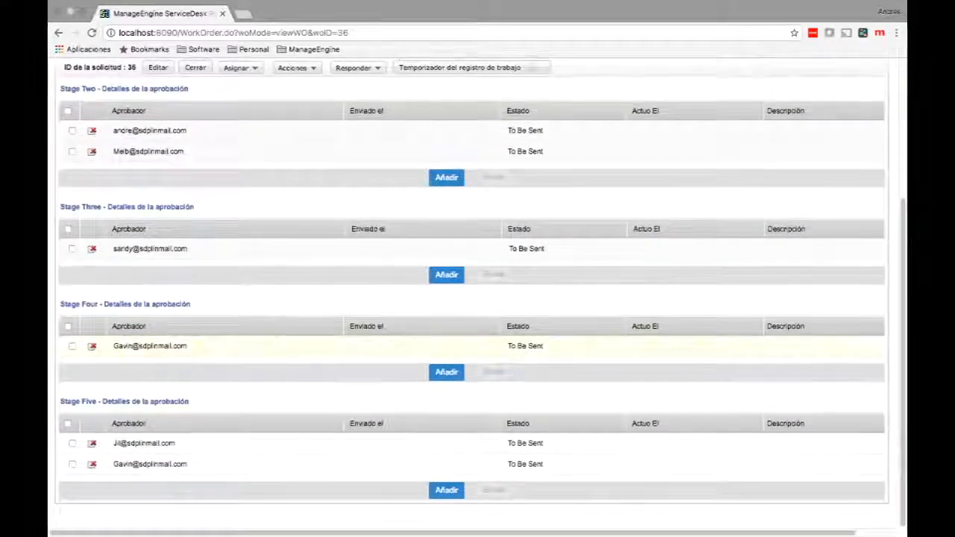
scroll(477, 299, "up", 5)
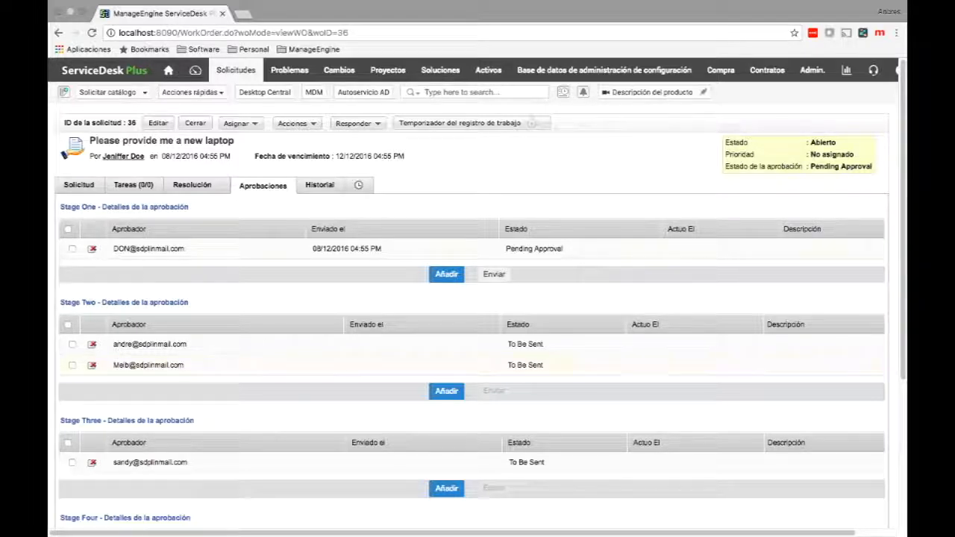
left_click(169, 70)
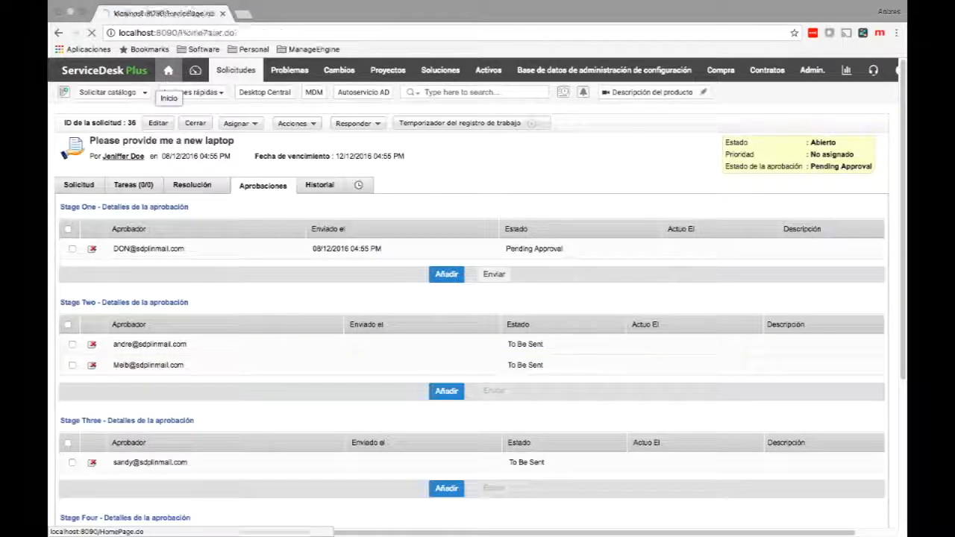